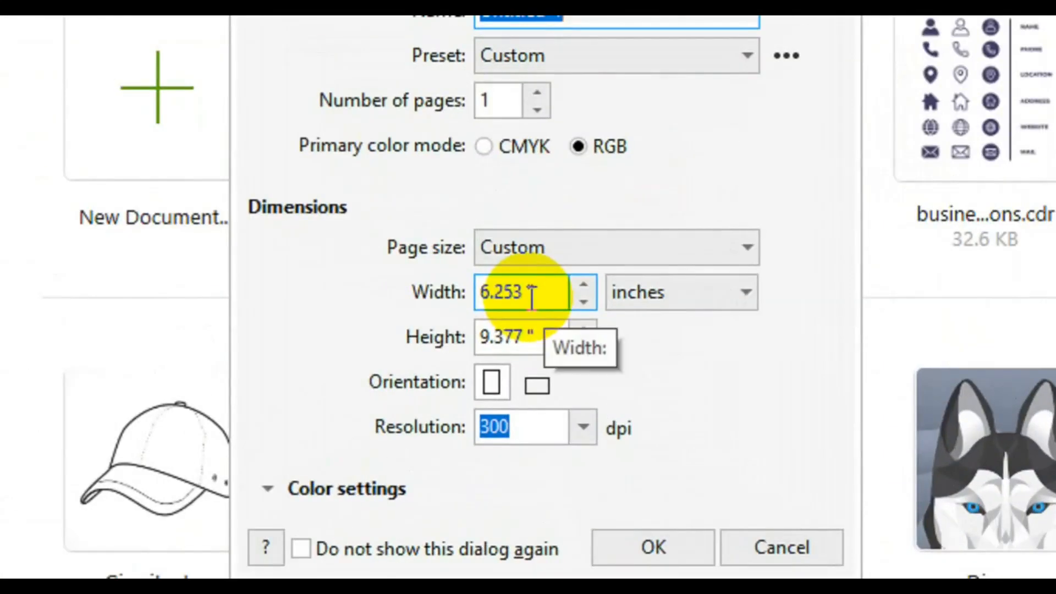
# Set up the 'Advert banner' document in CMYK at 6.253 × 9.377 inches
pyautogui.write('Advert b')
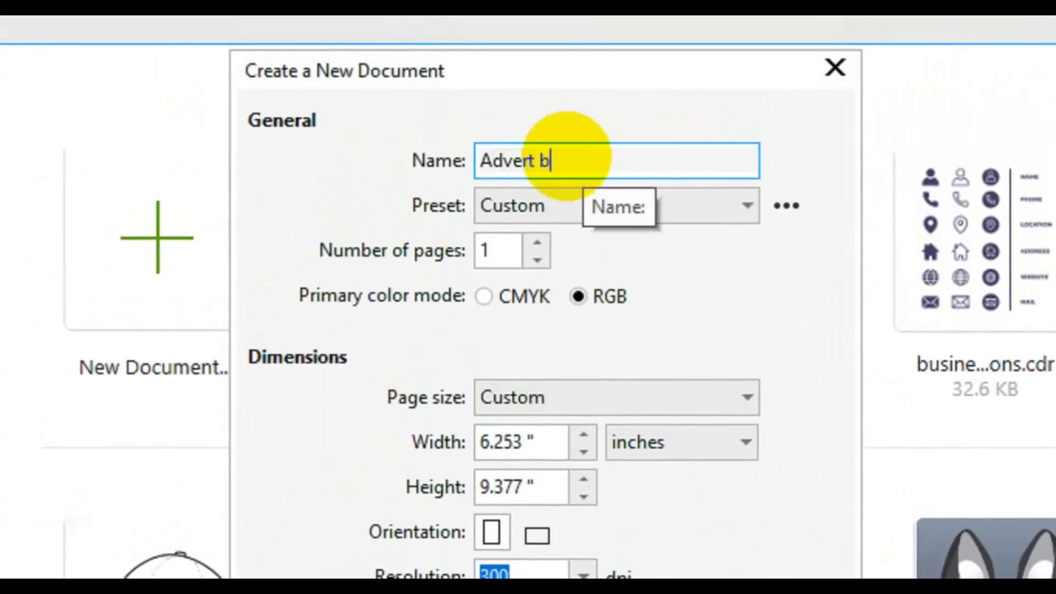
pyautogui.press('Tab')
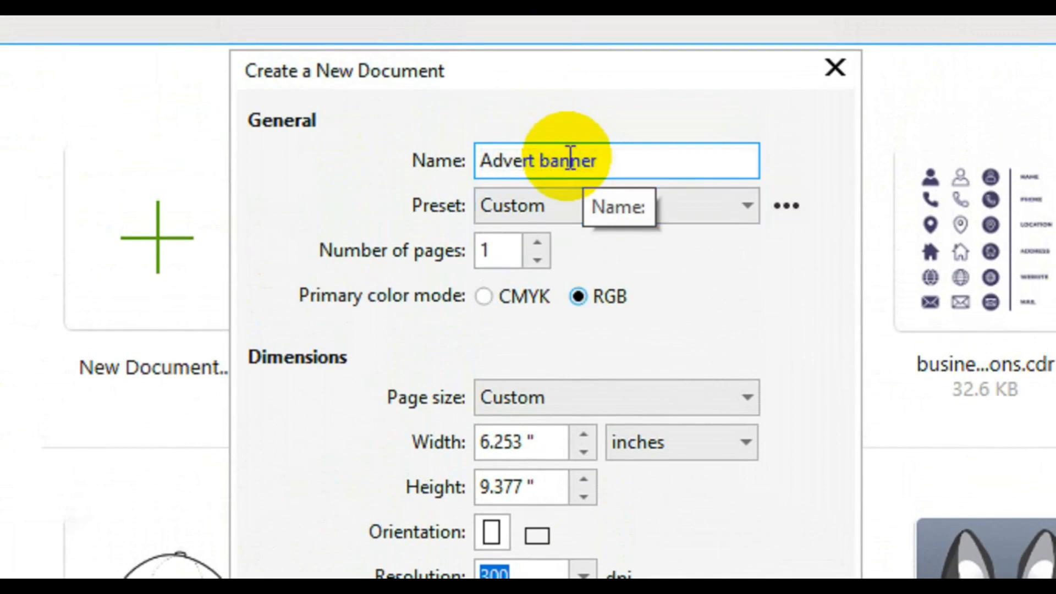
pyautogui.press('Tab')
pyautogui.press('Tab')
pyautogui.click(484, 296)
pyautogui.click(533, 440)
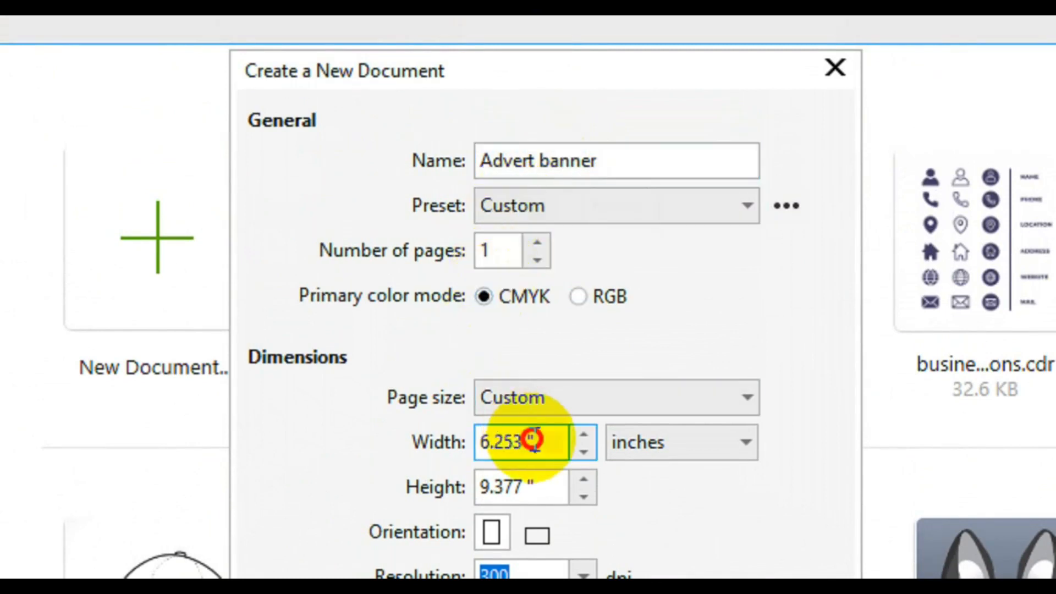
pyautogui.doubleClick(495, 487)
pyautogui.click(649, 531)
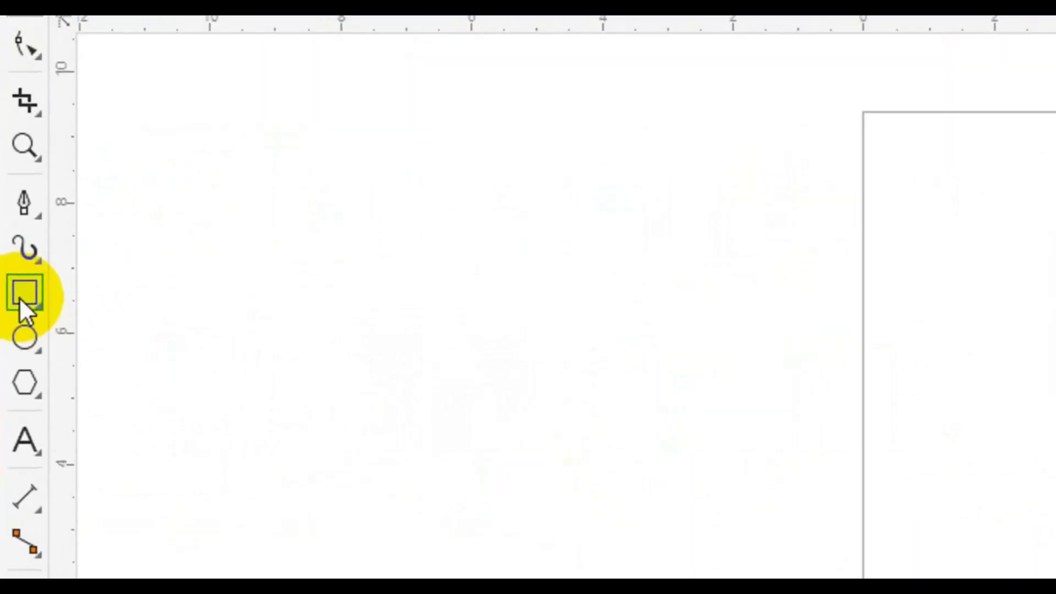
# Add a page-sized frame rectangle and place a circle on the page's left edge
pyautogui.doubleClick(12, 269)
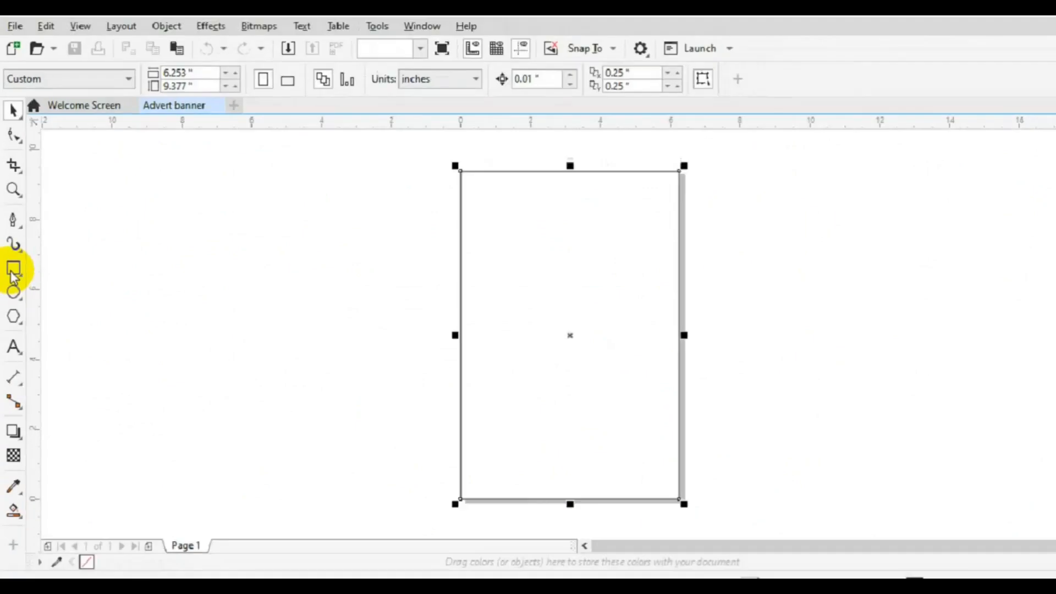
pyautogui.click(12, 290)
pyautogui.moveTo(184, 287); pyautogui.dragTo(263, 318)
pyautogui.press('space')
pyautogui.moveTo(458, 297); pyautogui.dragTo(456, 297)
# Make three scaled concentric copies, group all four circles and nudge them left
pyautogui.moveTo(495, 335); pyautogui.dragTo(513, 362)
pyautogui.hotkey('ctrl', 'r')
pyautogui.hotkey('ctrl', 'r')
pyautogui.click(371, 212)
pyautogui.moveTo(371, 217); pyautogui.dragTo(563, 386)
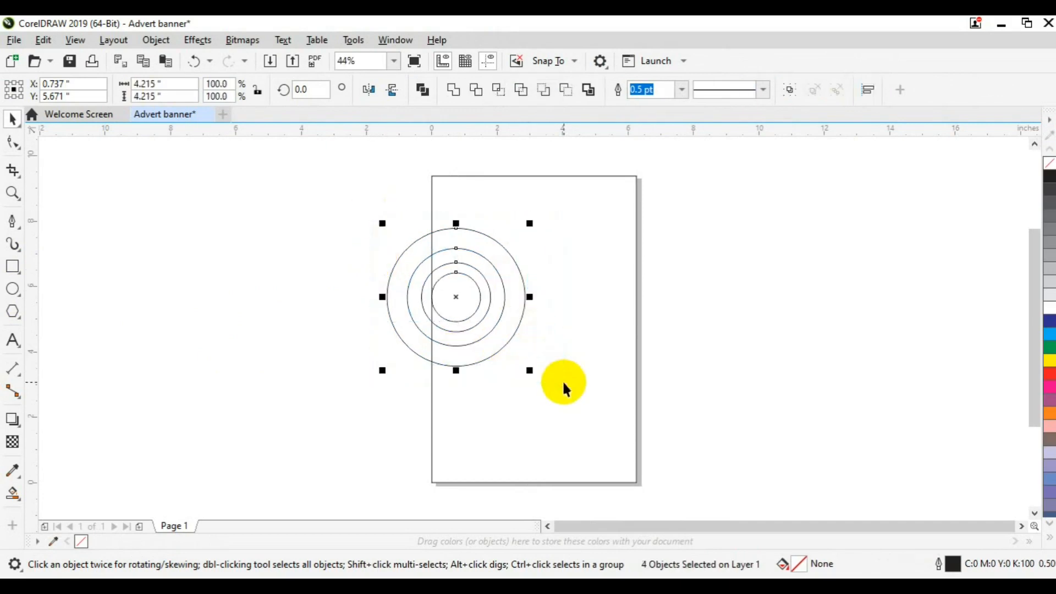
pyautogui.press('Left')
pyautogui.press('Left')
pyautogui.press('Left')
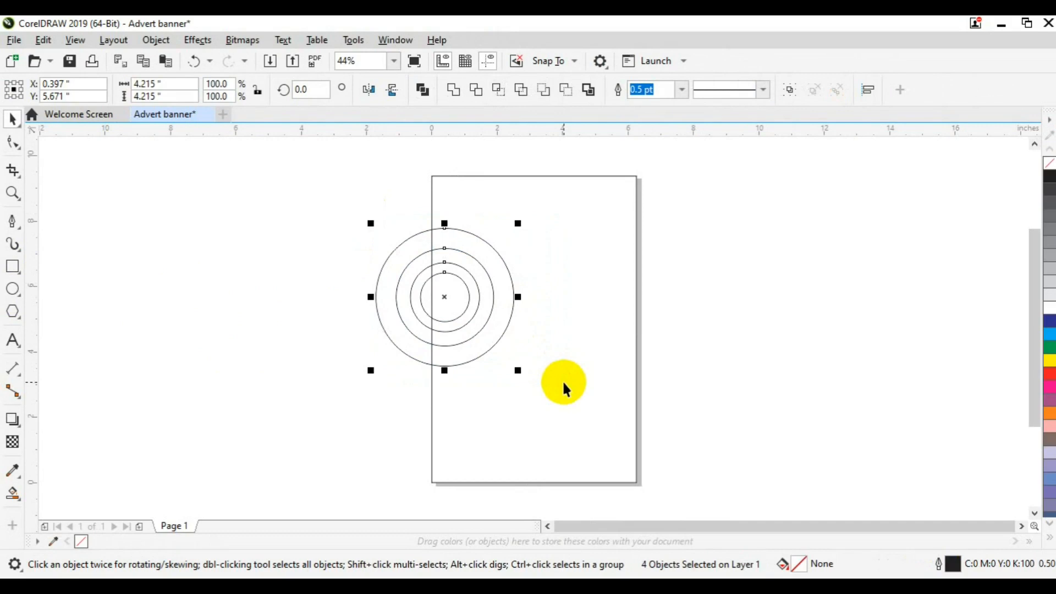
pyautogui.hotkey('ctrl', 'g')
pyautogui.keyDown('shift'); pyautogui.click(564, 383); pyautogui.keyUp('shift')
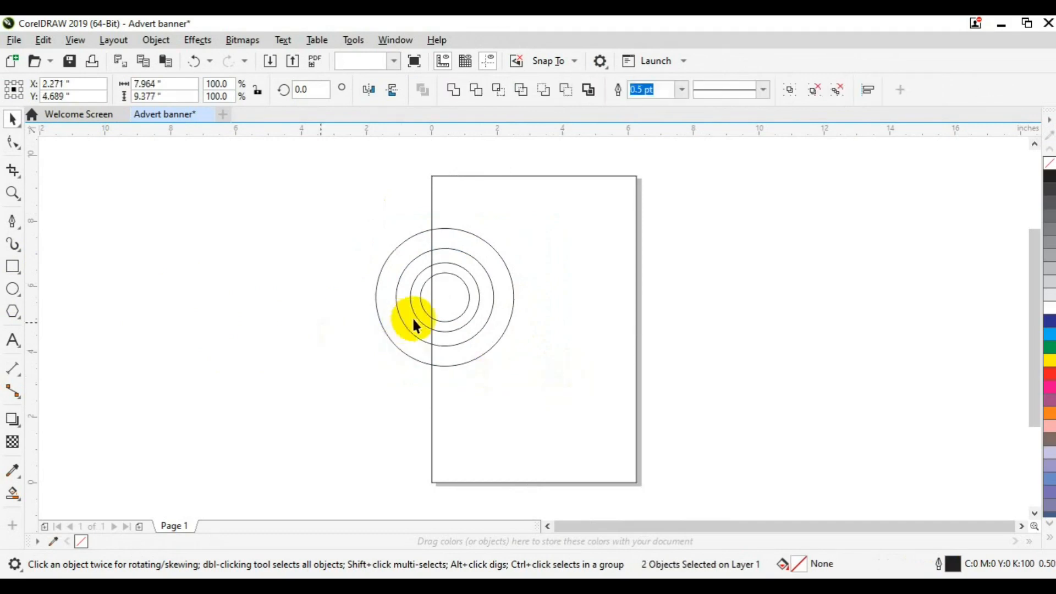
pyautogui.click(412, 327)
pyautogui.press('Left')
pyautogui.press('Left')
pyautogui.press('Left')
pyautogui.press('Left')
pyautogui.press('Left')
pyautogui.press('Left')
pyautogui.press('Left')
pyautogui.press('Left')
pyautogui.press('Left')
pyautogui.press('Left')
pyautogui.press('Left')
pyautogui.press('Left')
pyautogui.press('Left')
pyautogui.press('Left')
pyautogui.press('Left')
pyautogui.press('Left')
pyautogui.press('Left')
pyautogui.press('Left')
# Draw a large circle and move it onto the page's right side
pyautogui.click(212, 343)
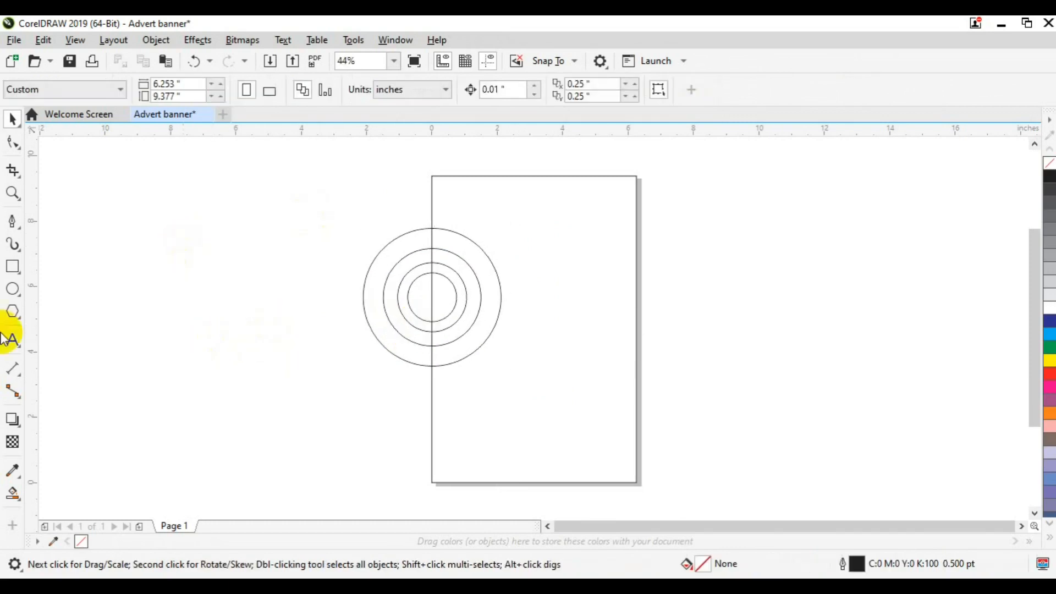
pyautogui.press('F7')
pyautogui.moveTo(180, 331); pyautogui.dragTo(332, 438)
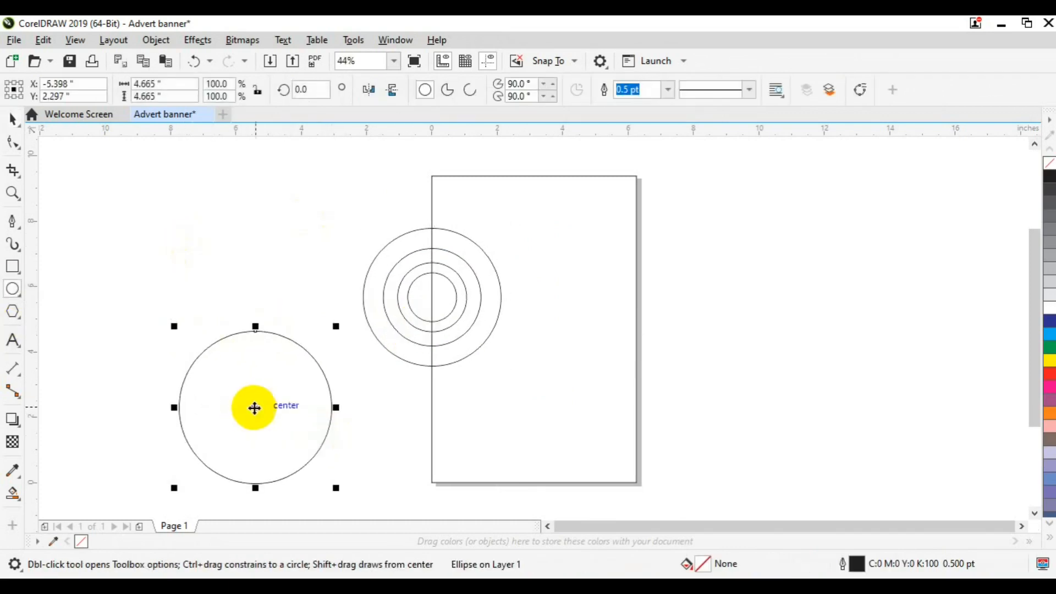
pyautogui.press('space')
pyautogui.moveTo(254, 408); pyautogui.dragTo(548, 299)
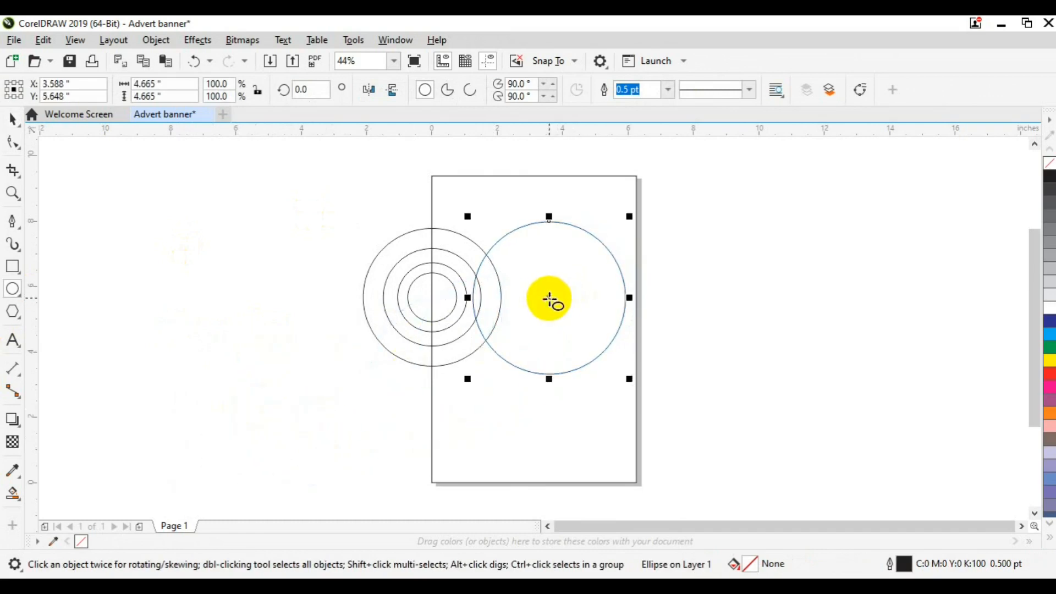
# Add a smaller overlapping copy, group the pair and move it off the page's right
pyautogui.moveTo(630, 377); pyautogui.dragTo(604, 346)
pyautogui.moveTo(568, 299); pyautogui.dragTo(471, 238)
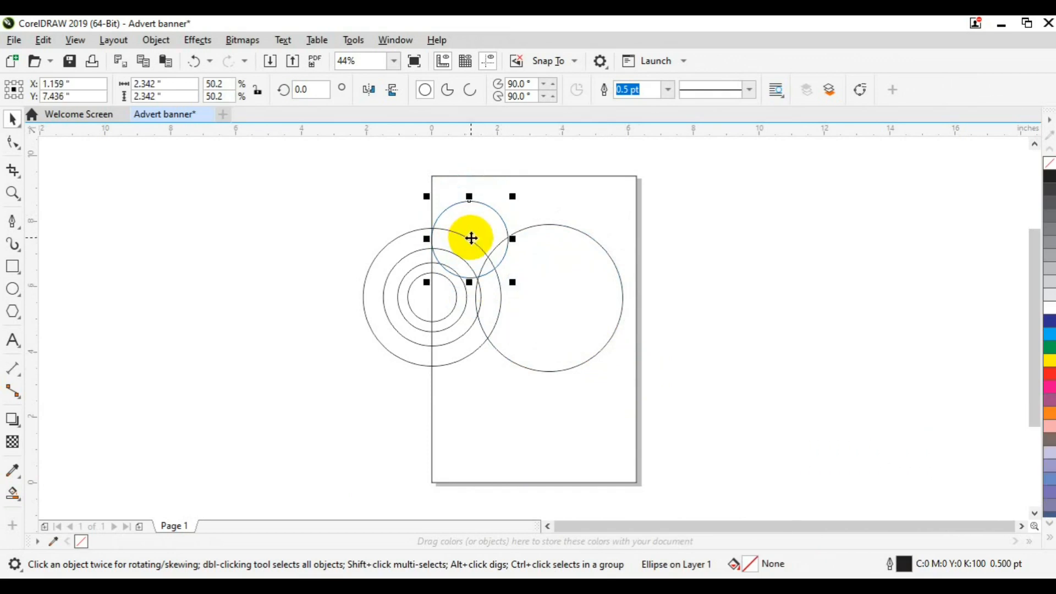
pyautogui.press('Right')
pyautogui.press('Right')
pyautogui.press('Right')
pyautogui.press('Right')
pyautogui.press('Right')
pyautogui.press('Right')
pyautogui.press('Right')
pyautogui.press('Right')
pyautogui.press('Right')
pyautogui.press('Right')
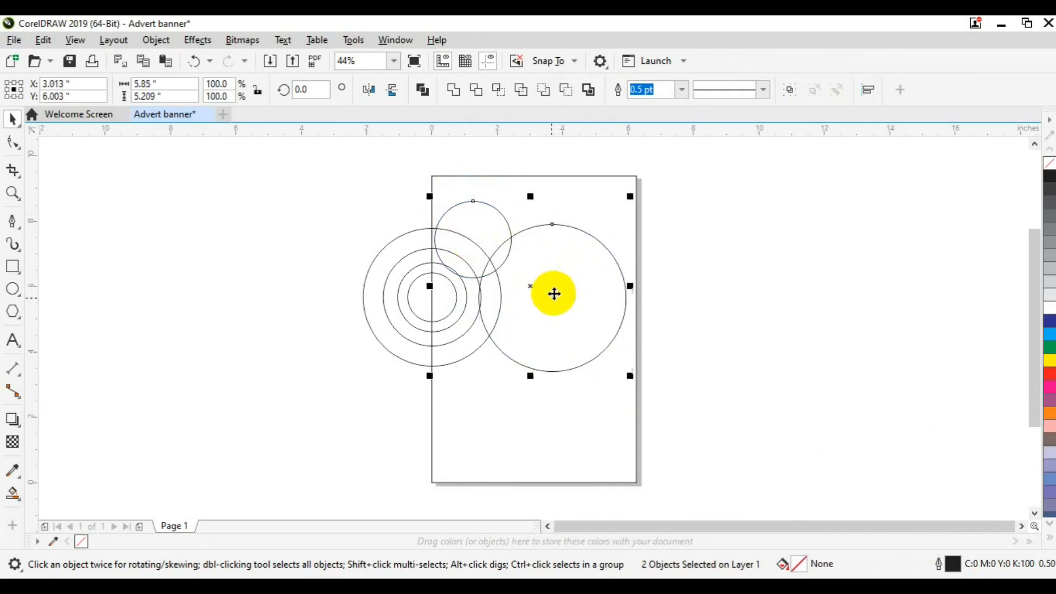
pyautogui.press('Down')
pyautogui.press('Down')
pyautogui.press('Down')
pyautogui.press('Down')
pyautogui.press('Down')
pyautogui.press('Down')
pyautogui.press('Down')
pyautogui.press('Down')
pyautogui.press('Down')
pyautogui.press('Down')
pyautogui.press('Down')
pyautogui.press('Down')
pyautogui.press('Down')
pyautogui.press('Down')
pyautogui.press('Down')
pyautogui.press('Down')
pyautogui.press('Down')
pyautogui.press('Down')
pyautogui.press('Down')
pyautogui.press('Down')
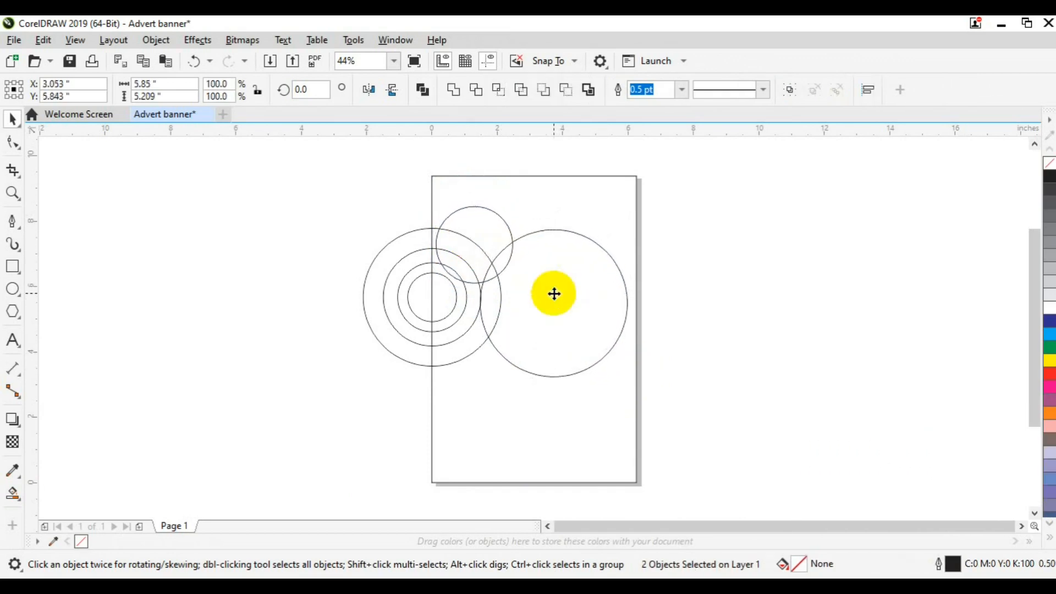
pyautogui.press('Down')
pyautogui.press('Down')
pyautogui.press('Down')
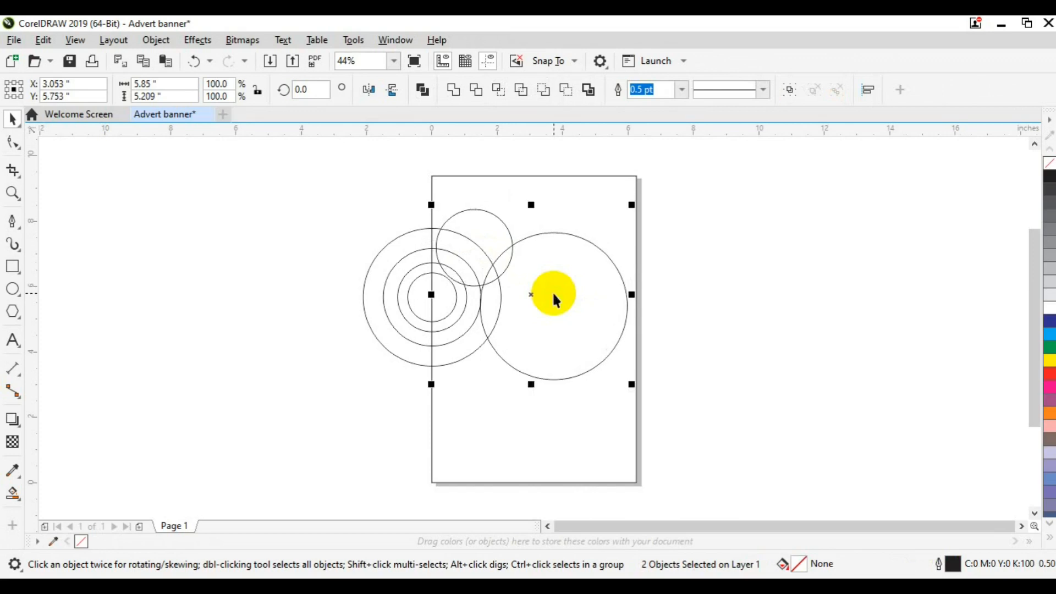
pyautogui.hotkey('ctrl', 'g')
pyautogui.moveTo(554, 297); pyautogui.dragTo(778, 269)
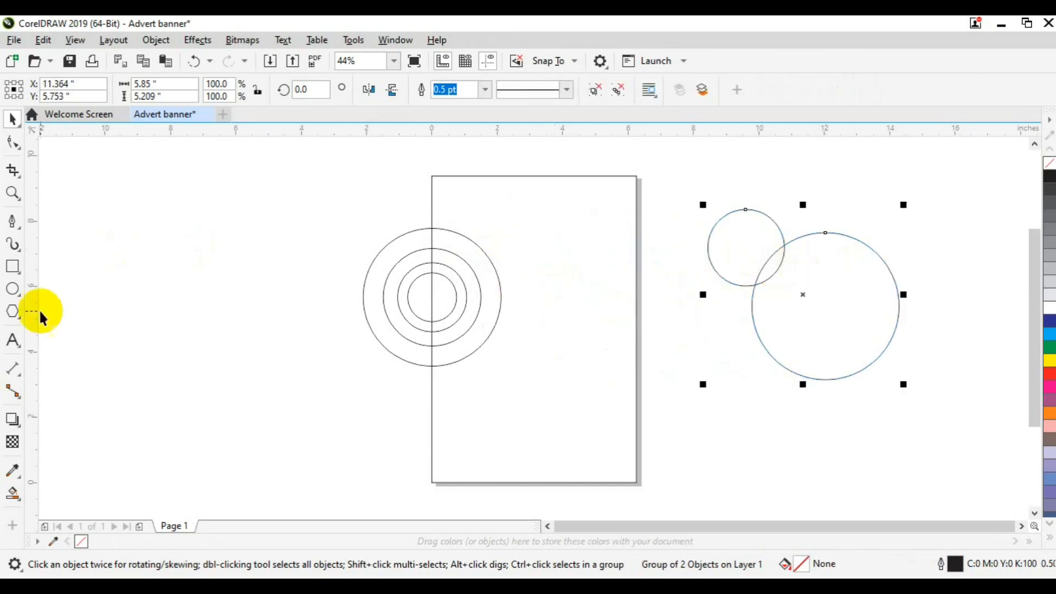
# Smart Fill the outer ring, inner ring and central half-circle blue-grey
pyautogui.click(14, 494)
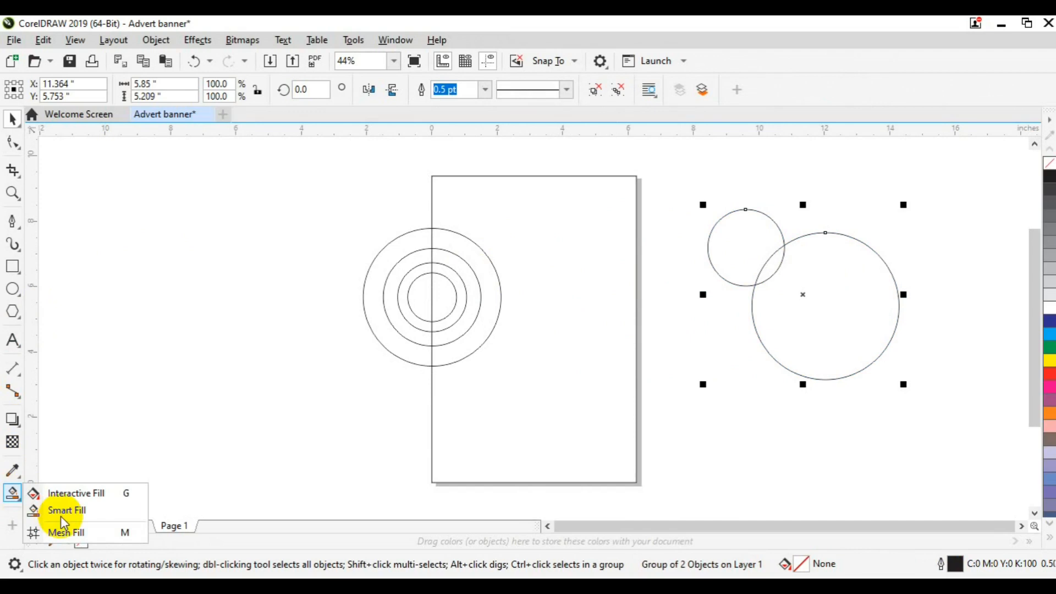
pyautogui.click(64, 511)
pyautogui.click(476, 270)
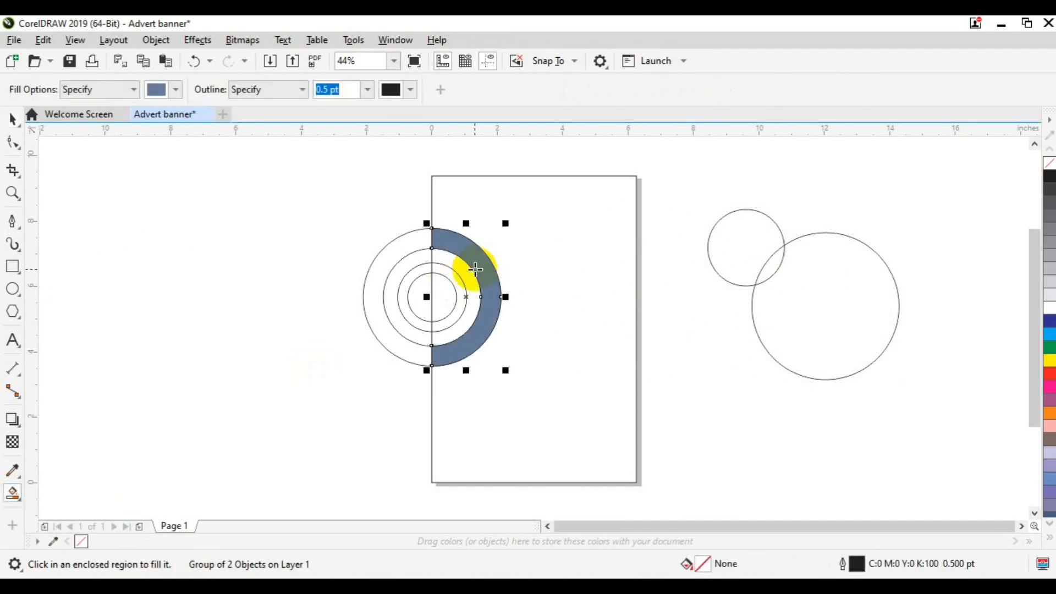
pyautogui.click(440, 298)
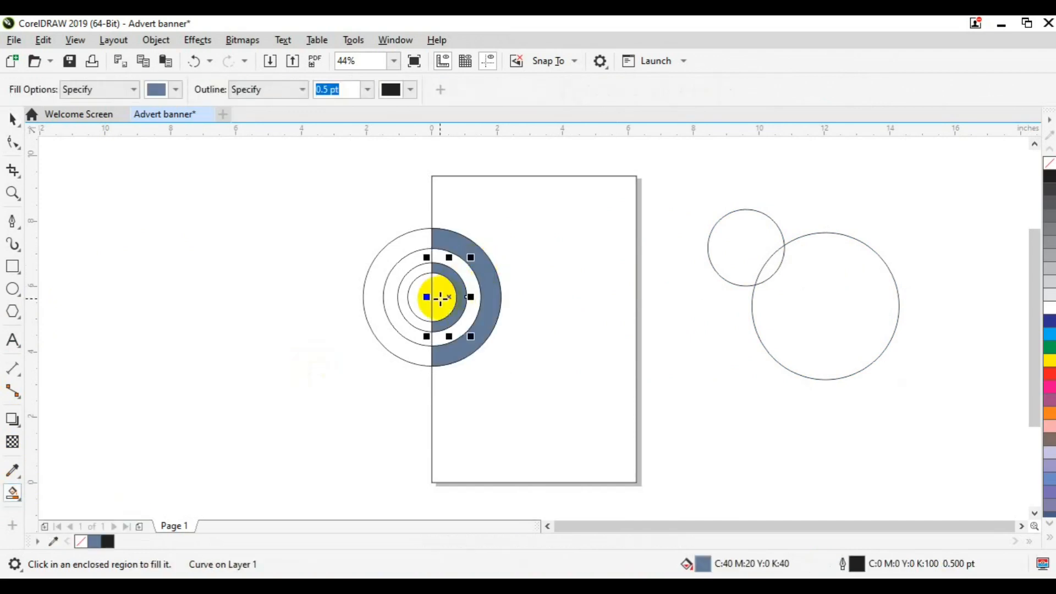
pyautogui.click(440, 298)
# Delete the original circle outlines and move the two-circle group onto the page's upper right
pyautogui.press('space')
pyautogui.click(408, 292)
pyautogui.press('Delete')
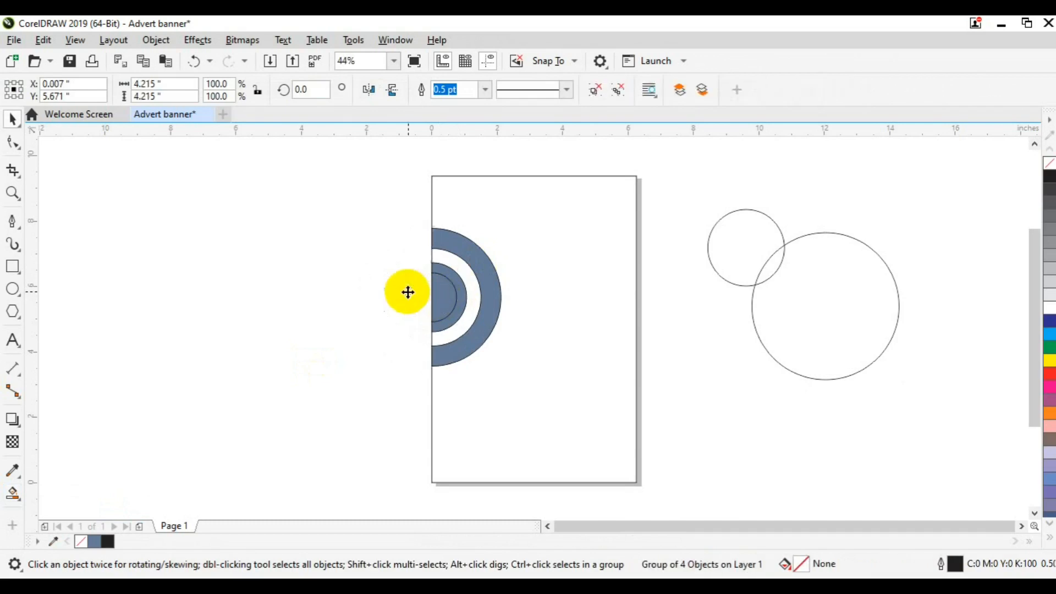
pyautogui.moveTo(441, 286); pyautogui.dragTo(543, 404)
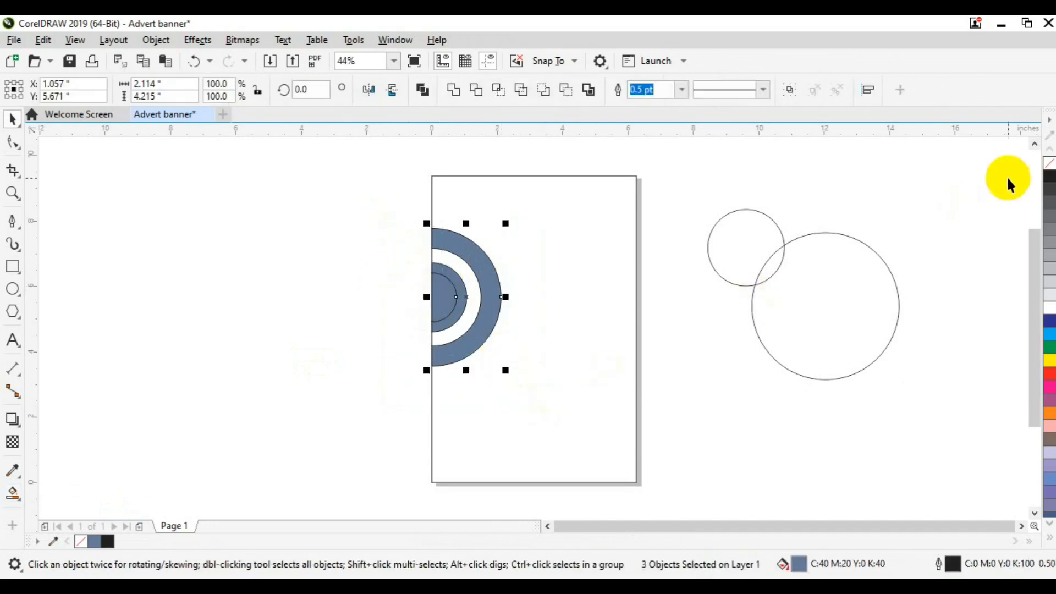
pyautogui.click(775, 264)
pyautogui.moveTo(775, 264); pyautogui.dragTo(506, 256)
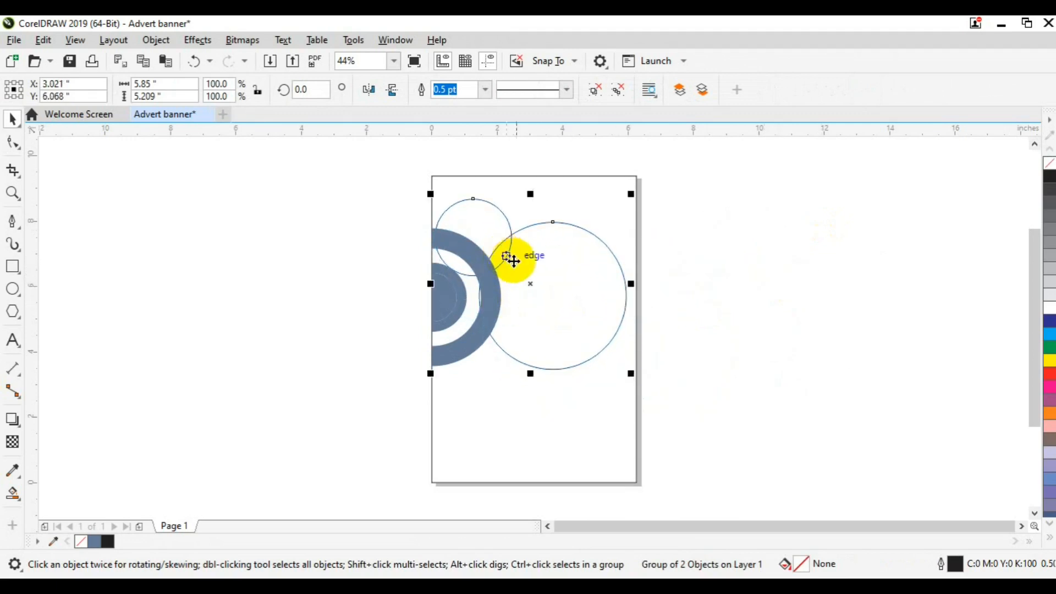
# Fill the two-circle group 40% grey and bring it to the front of the page
pyautogui.click(1049, 254)
pyautogui.rightClick(549, 289)
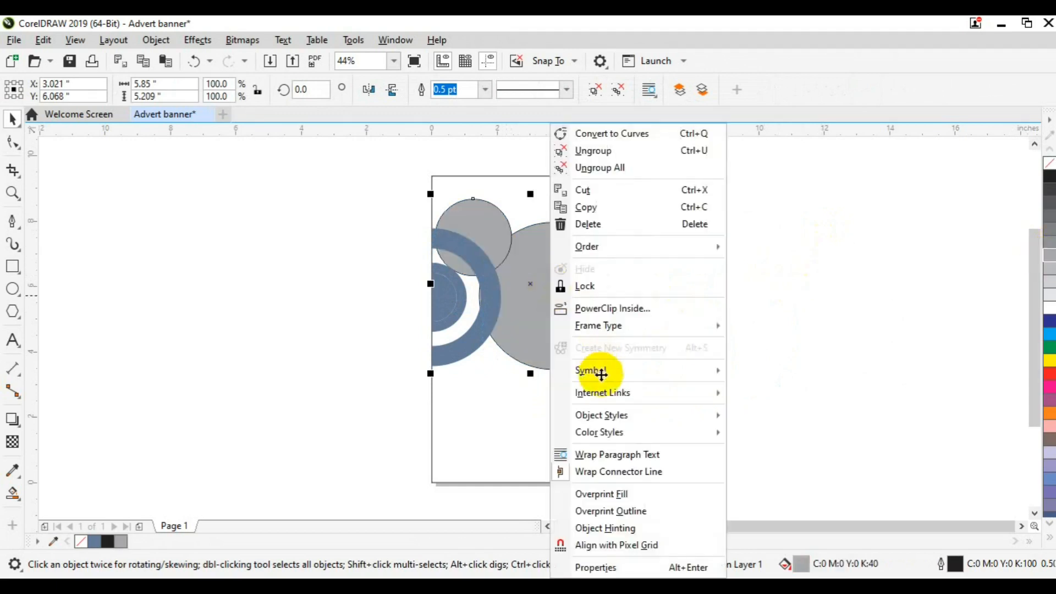
pyautogui.moveTo(695, 242)
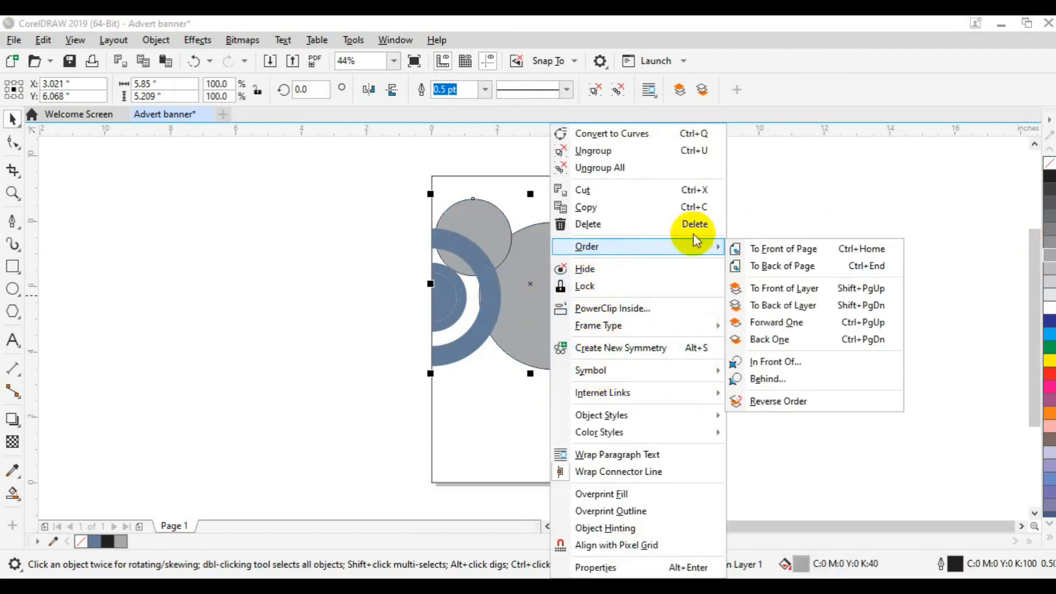
pyautogui.click(756, 250)
pyautogui.click(779, 282)
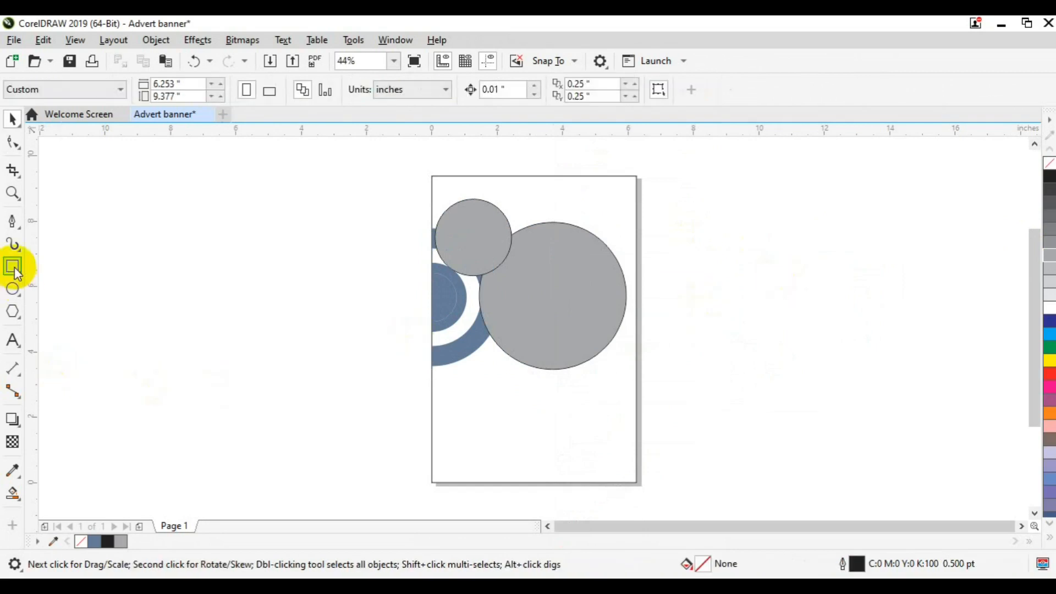
pyautogui.press('F6')
# Draw a rectangle near the page bottom and resize it to about half width
pyautogui.moveTo(455, 424); pyautogui.dragTo(608, 471)
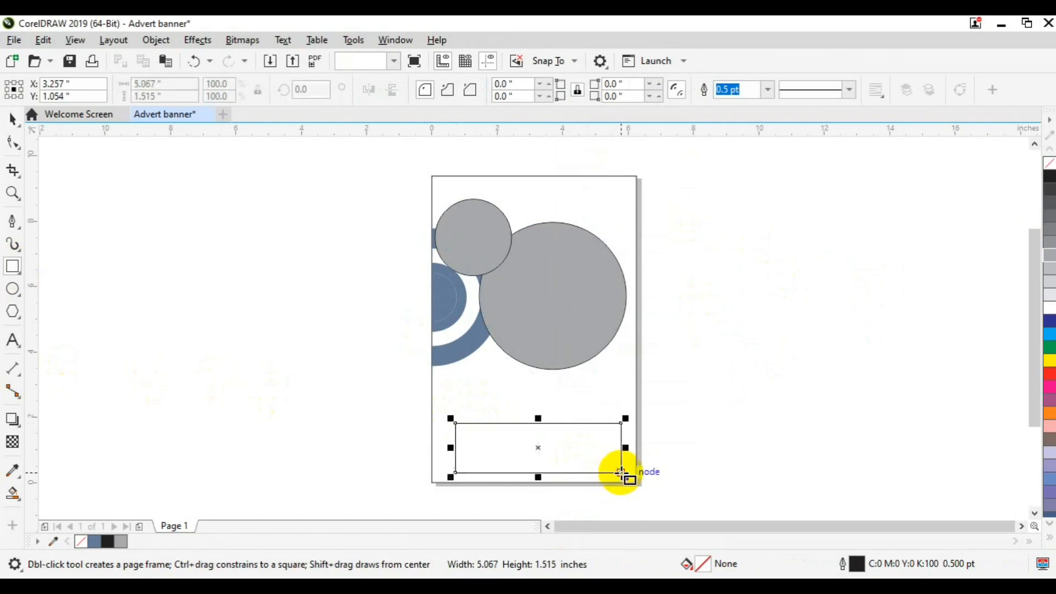
pyautogui.press('space')
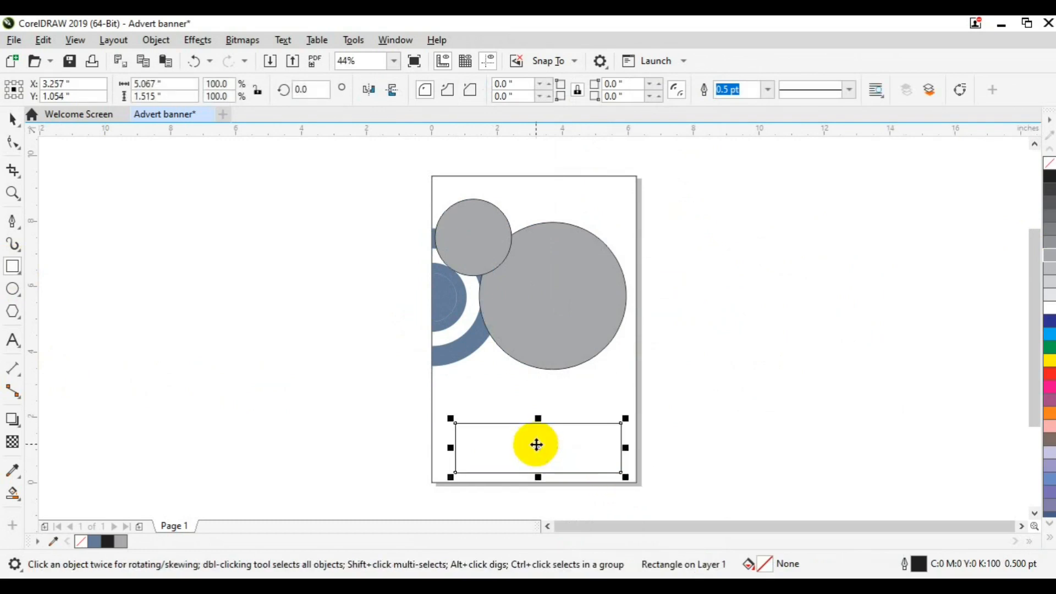
pyautogui.moveTo(451, 448); pyautogui.dragTo(440, 448)
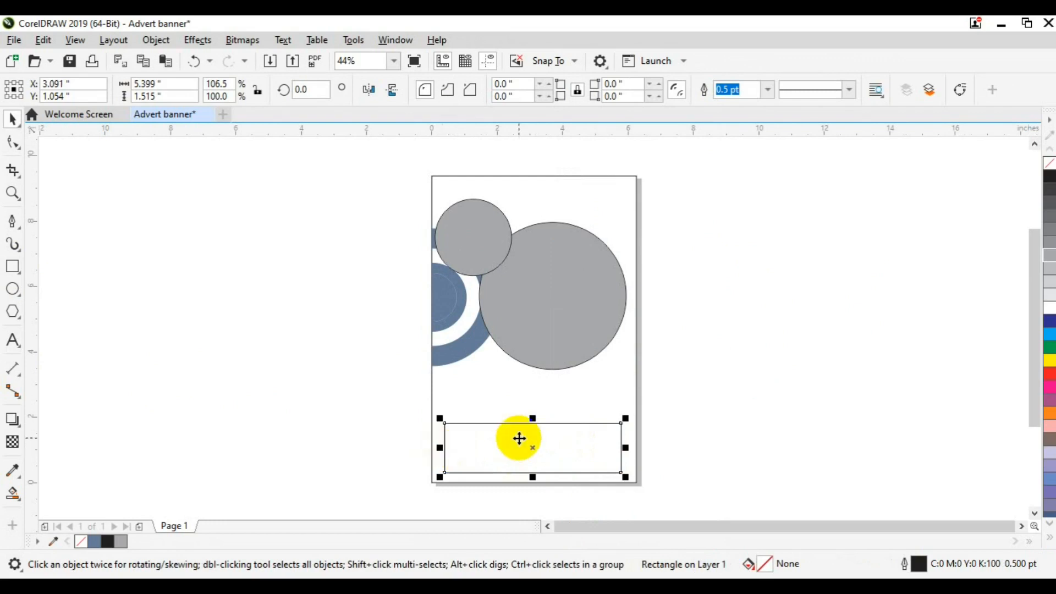
pyautogui.moveTo(624, 448); pyautogui.dragTo(519, 463)
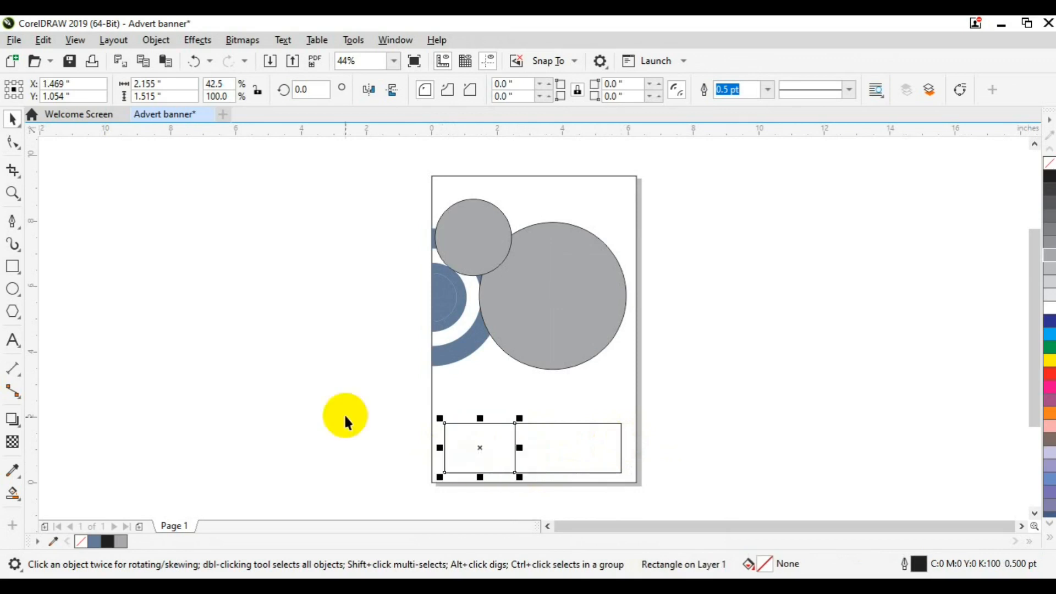
# Draw a narrow bar, rotate it 90°, and stretch the horizontal bar to the left
pyautogui.click(12, 266)
pyautogui.moveTo(515, 421); pyautogui.dragTo(523, 472)
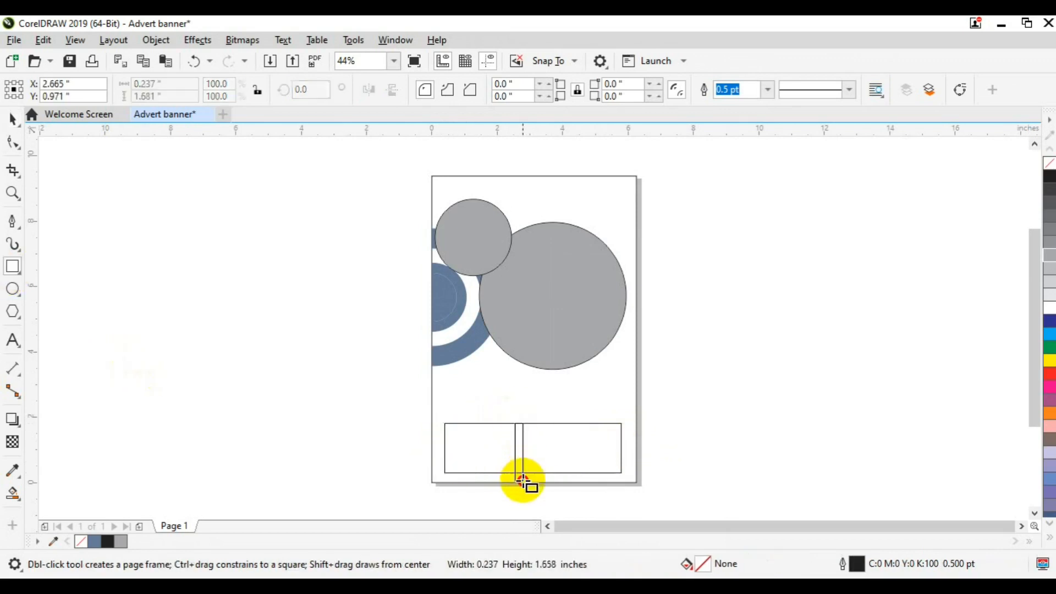
pyautogui.moveTo(518, 479); pyautogui.dragTo(517, 480)
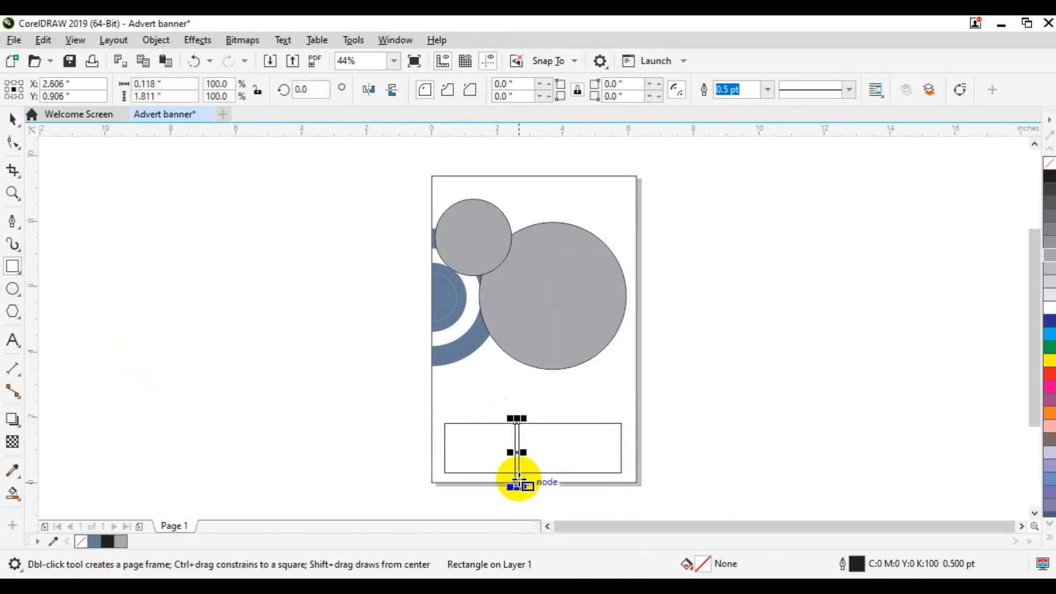
pyautogui.press('space')
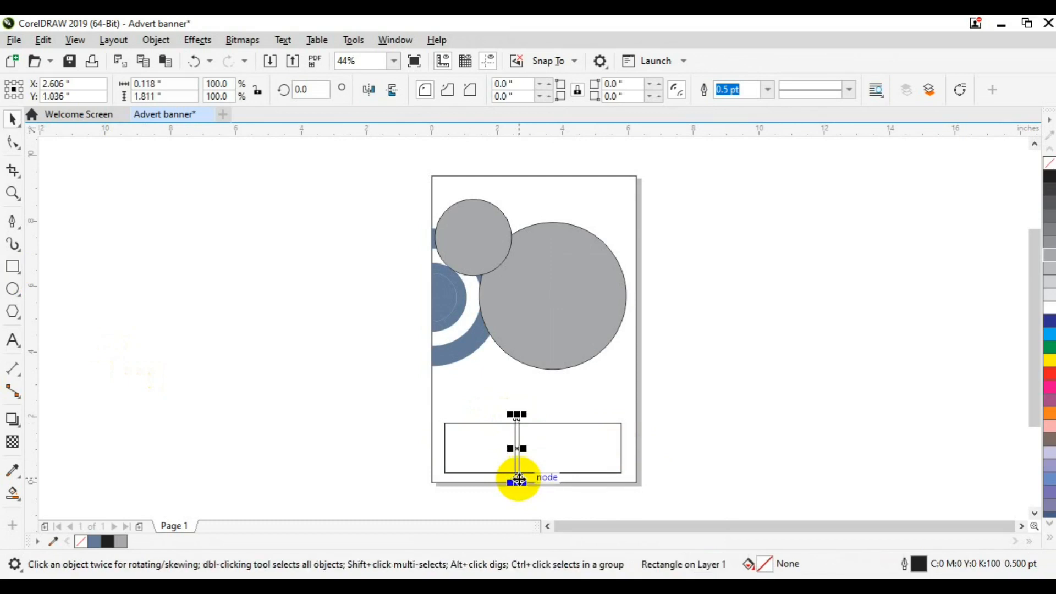
pyautogui.click(525, 444)
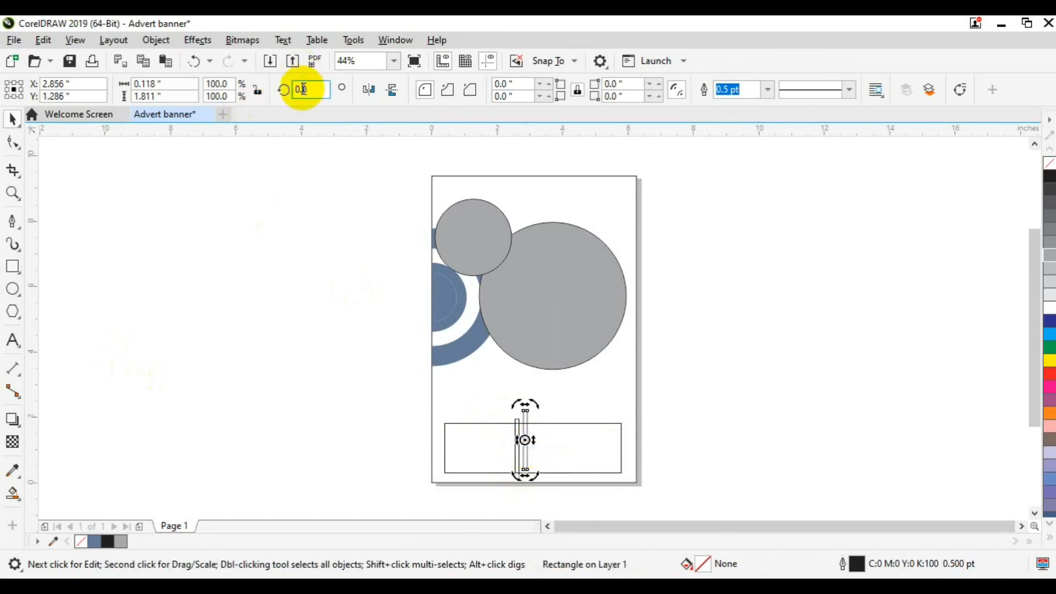
pyautogui.click(303, 89)
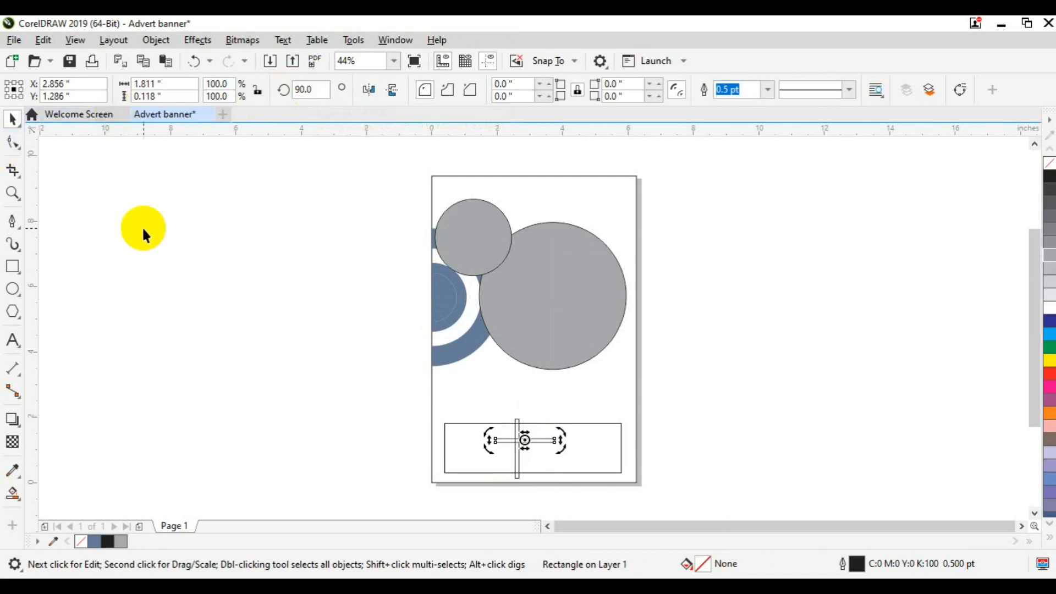
pyautogui.click(359, 378)
pyautogui.click(545, 440)
pyautogui.moveTo(492, 439); pyautogui.dragTo(428, 441)
# Raise the top edges of the large and left bottom rectangles to make them taller
pyautogui.keyDown('shift'); pyautogui.click(487, 466); pyautogui.keyUp('shift')
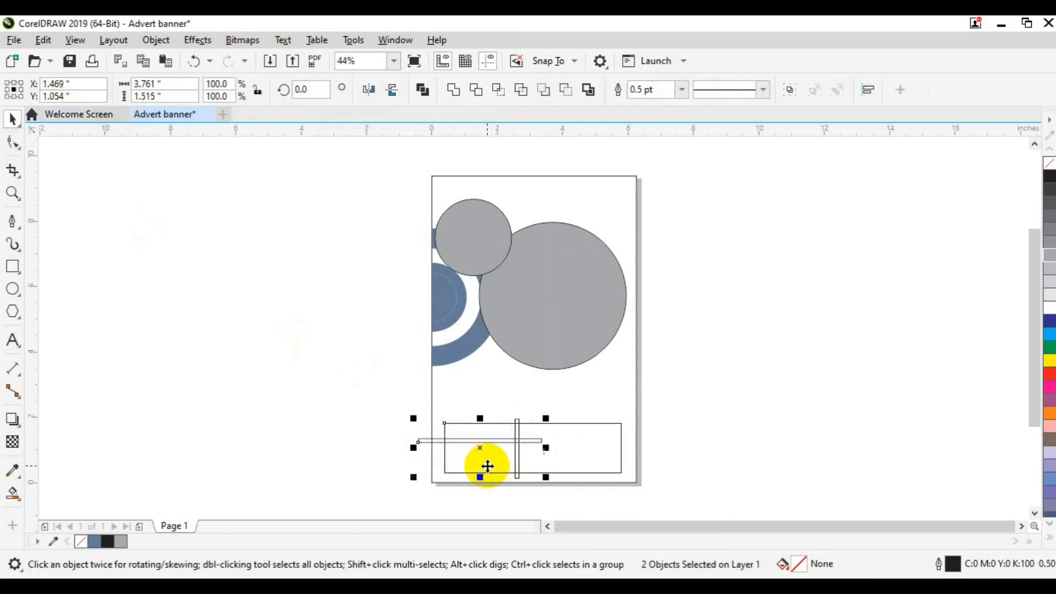
pyautogui.click(333, 418)
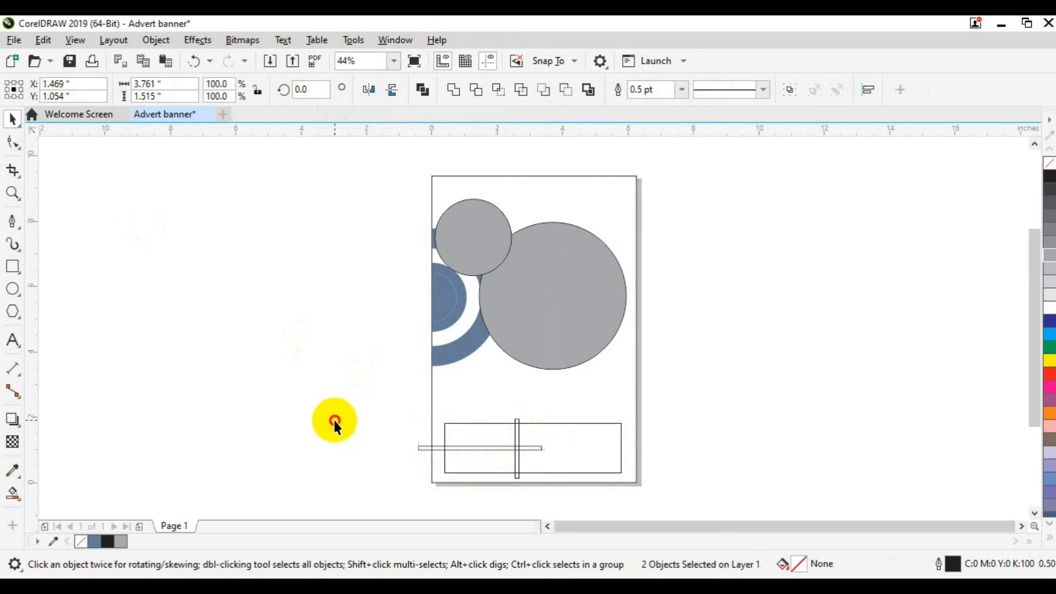
pyautogui.click(476, 420)
pyautogui.click(479, 425)
pyautogui.keyDown('shift'); pyautogui.click(570, 424); pyautogui.keyUp('shift')
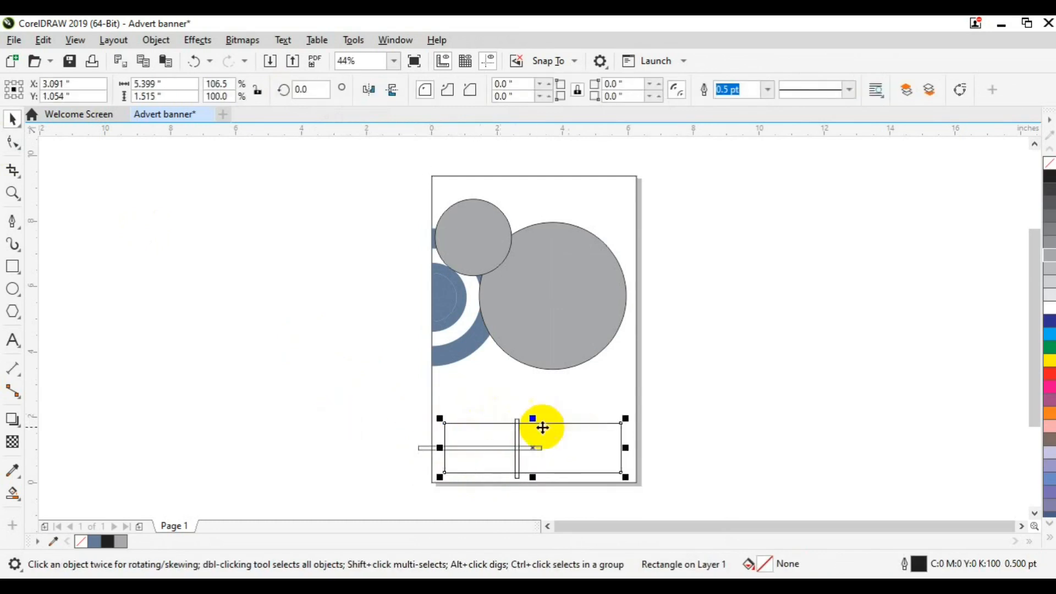
pyautogui.moveTo(535, 421); pyautogui.dragTo(533, 401)
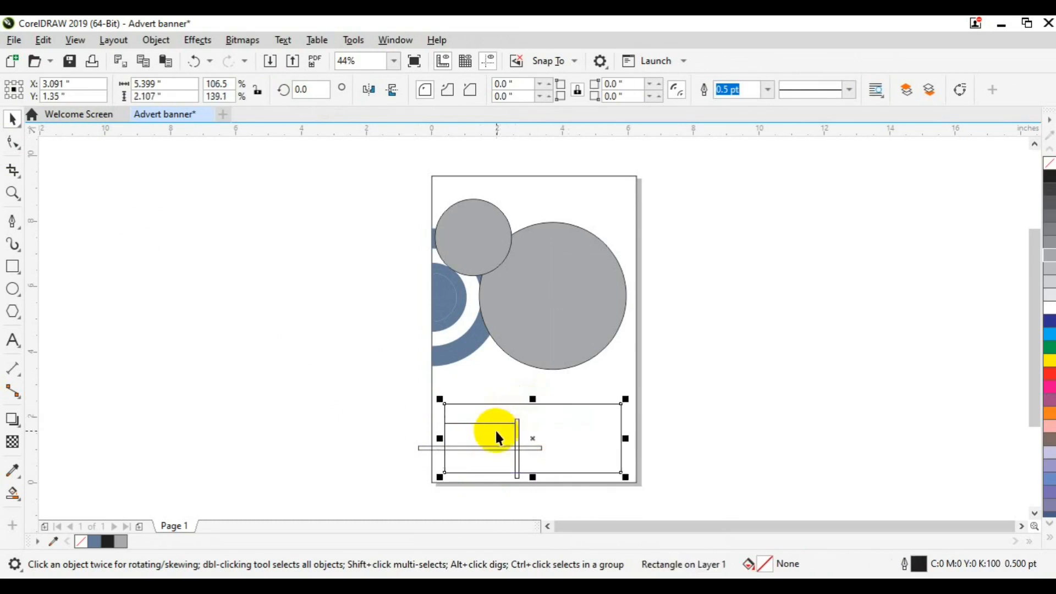
pyautogui.click(496, 432)
pyautogui.moveTo(480, 421); pyautogui.dragTo(516, 390)
pyautogui.click(484, 448)
pyautogui.keyDown('shift'); pyautogui.click(492, 417); pyautogui.keyUp('shift')
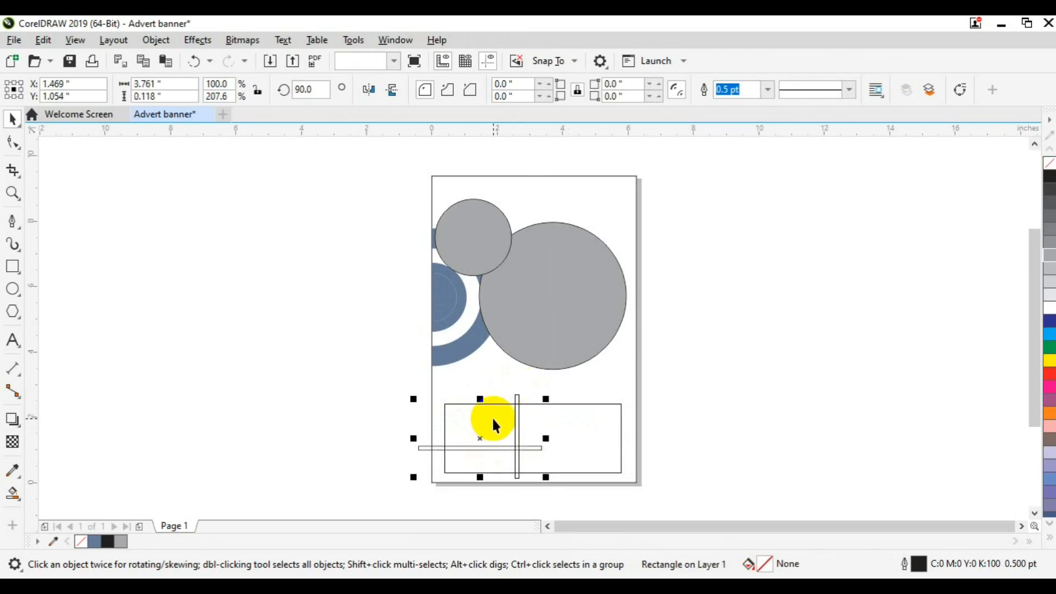
pyautogui.click(331, 437)
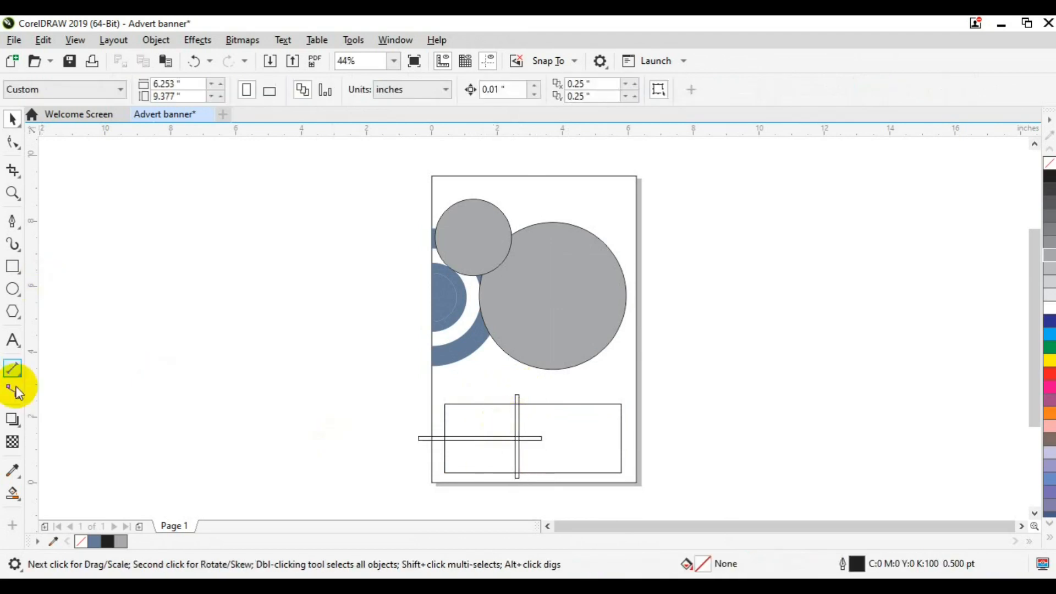
# Resize the bottom box to about 3.3 × 1.8 inches near the page's lower right
pyautogui.click(14, 499)
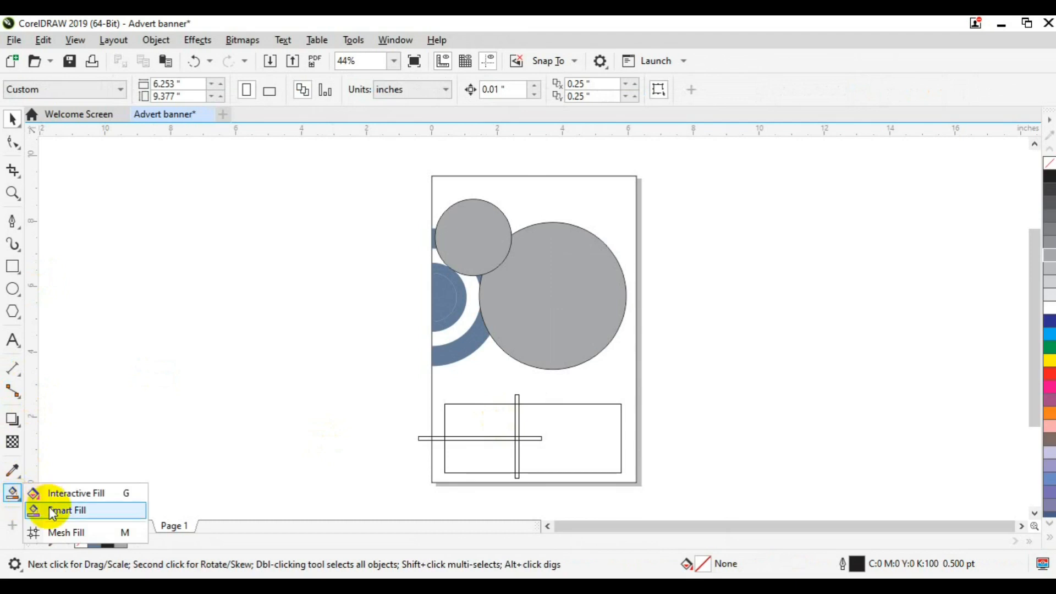
pyautogui.click(52, 512)
pyautogui.click(11, 123)
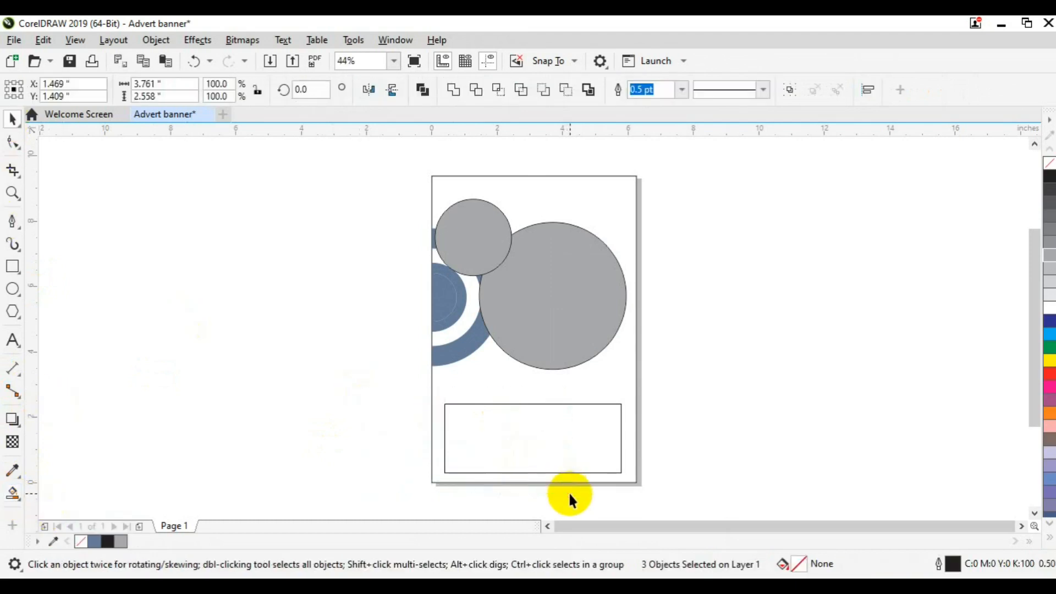
pyautogui.click(446, 438)
pyautogui.moveTo(444, 438); pyautogui.dragTo(521, 438)
pyautogui.moveTo(572, 476); pyautogui.dragTo(573, 465)
pyautogui.moveTo(627, 434); pyautogui.dragTo(630, 434)
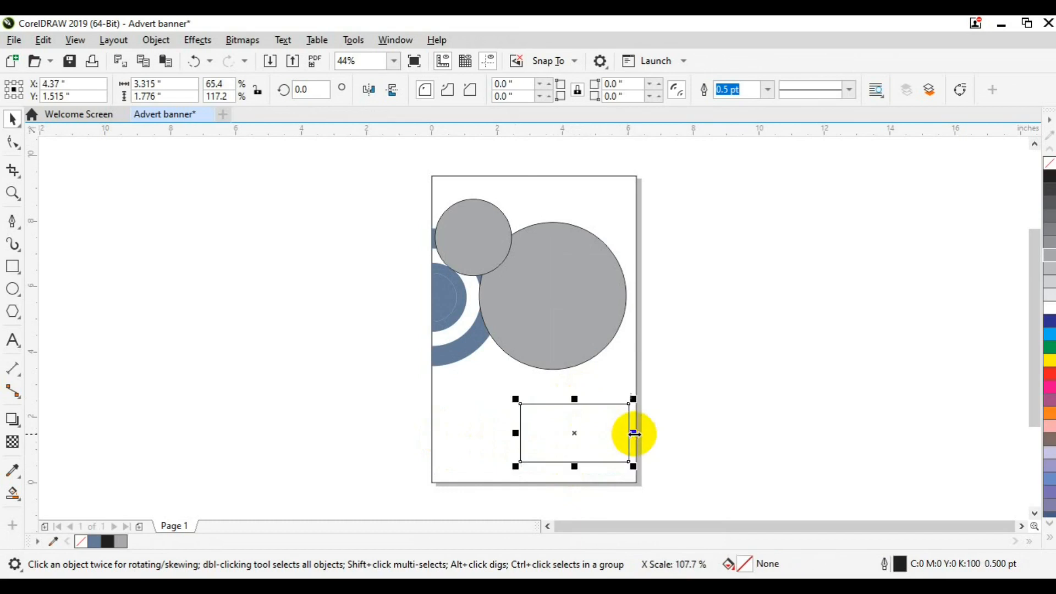
pyautogui.click(407, 230)
# Ungroup the two grey circles and save the banner file
pyautogui.click(492, 254)
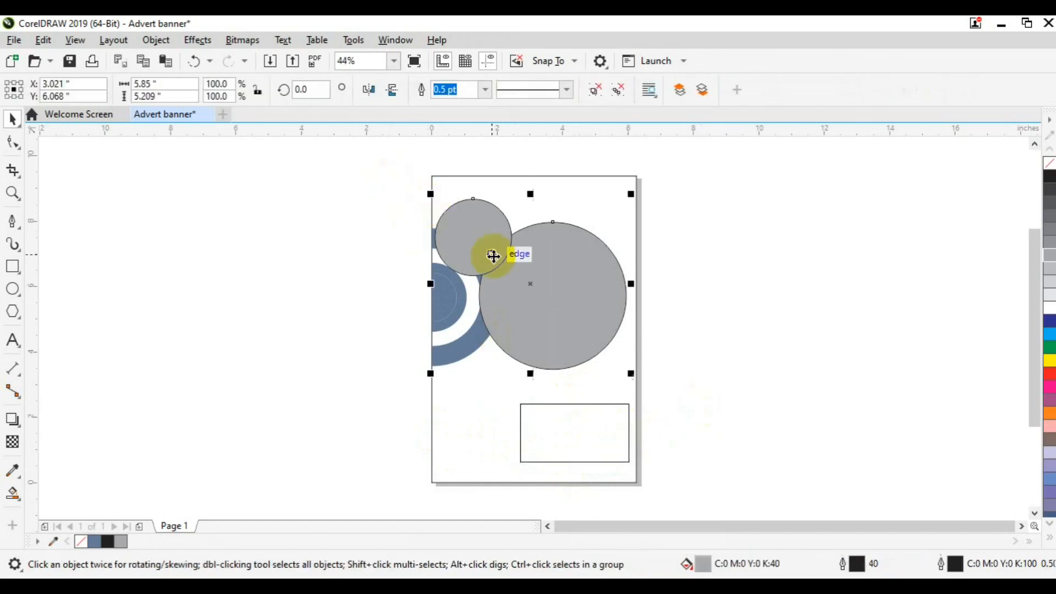
pyautogui.click(594, 89)
pyautogui.click(711, 235)
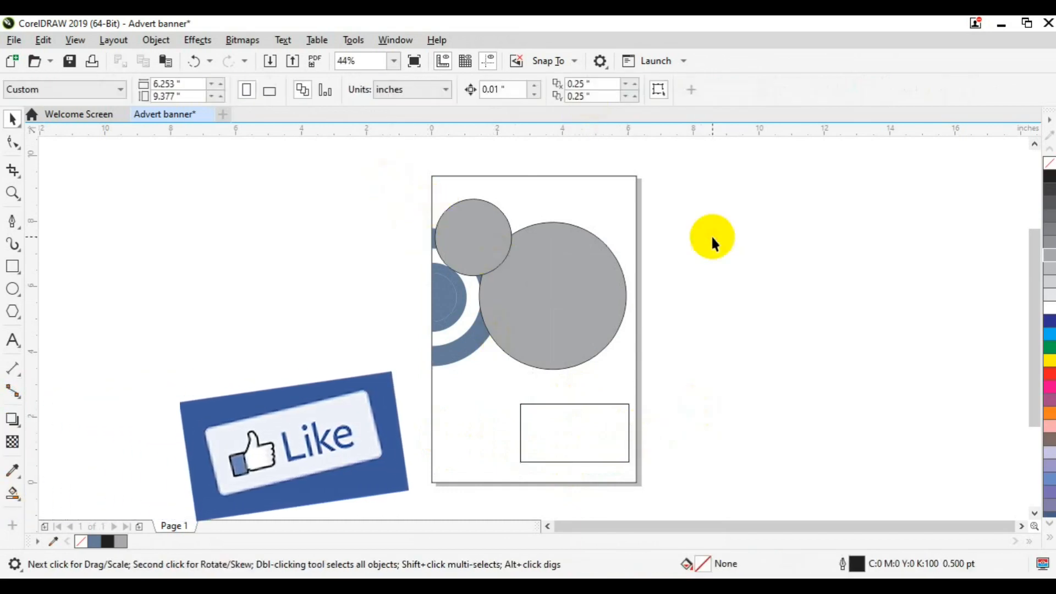
pyautogui.hotkey('ctrl', 's')
# Shrink the big and small grey circles slightly by their handles
pyautogui.click(539, 316)
pyautogui.moveTo(630, 373); pyautogui.dragTo(620, 365)
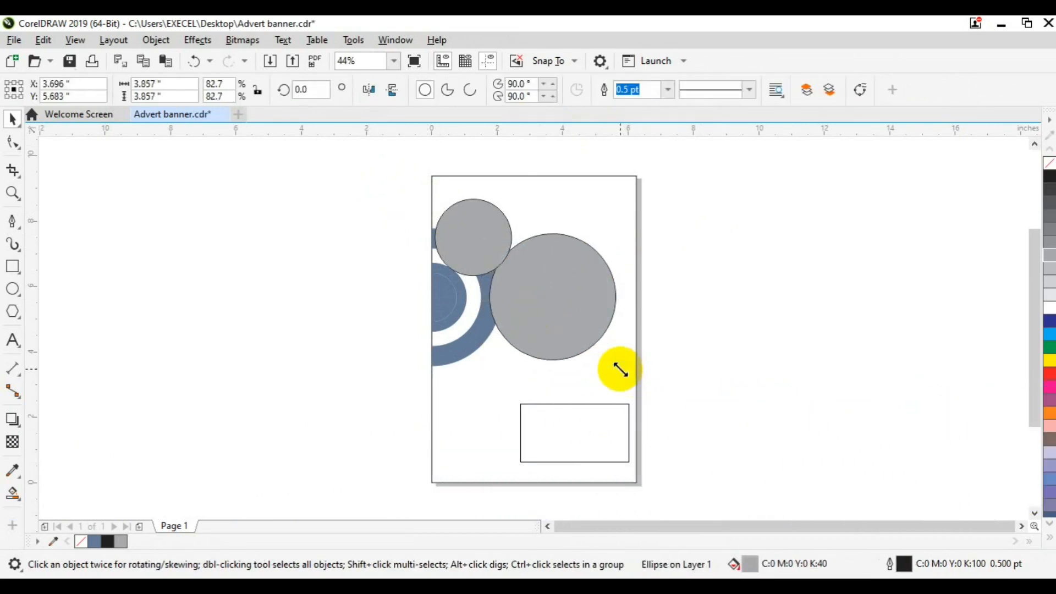
pyautogui.moveTo(620, 369); pyautogui.dragTo(620, 369)
pyautogui.click(466, 250)
pyautogui.moveTo(512, 276); pyautogui.dragTo(510, 275)
pyautogui.click(344, 281)
pyautogui.click(471, 229)
pyautogui.keyDown('shift'); pyautogui.click(542, 278); pyautogui.keyUp('shift')
# Give both grey circles 12 pt outlines after trying 36 pt and 16 pt
pyautogui.click(680, 90)
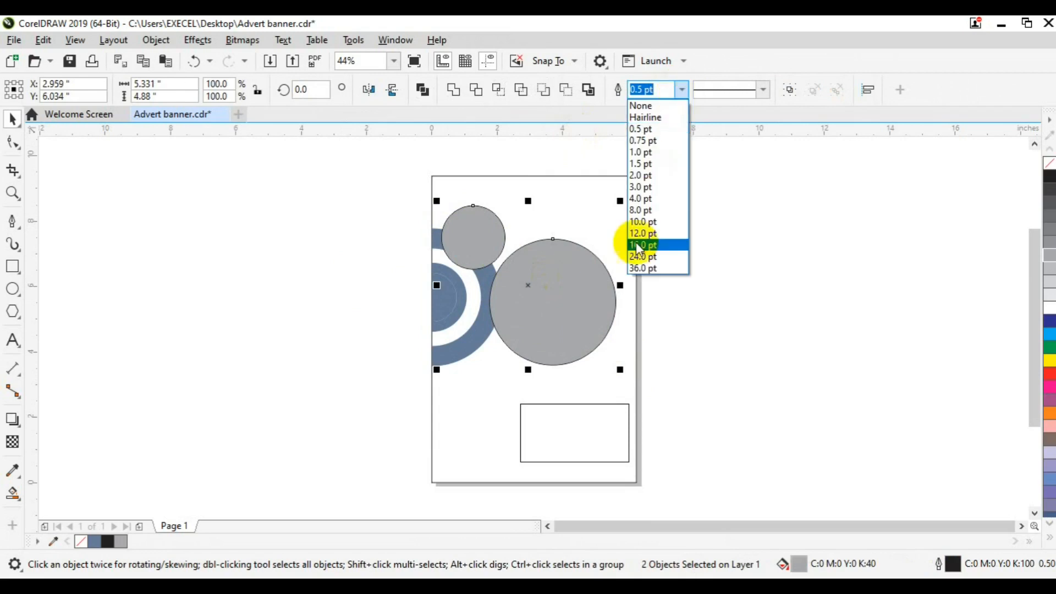
pyautogui.click(641, 239)
pyautogui.click(681, 89)
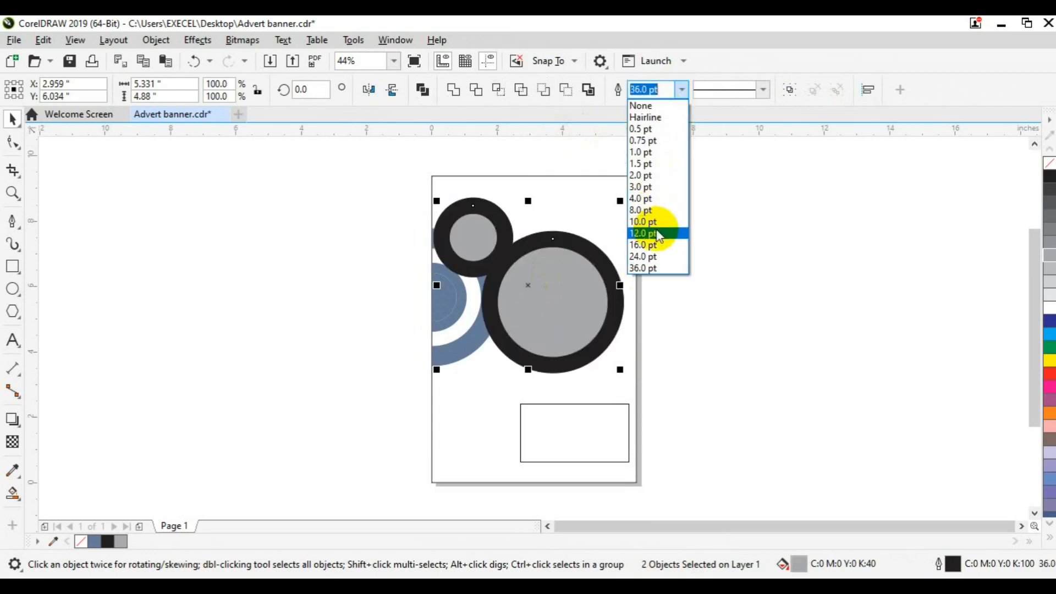
pyautogui.click(669, 228)
pyautogui.click(712, 273)
pyautogui.click(486, 253)
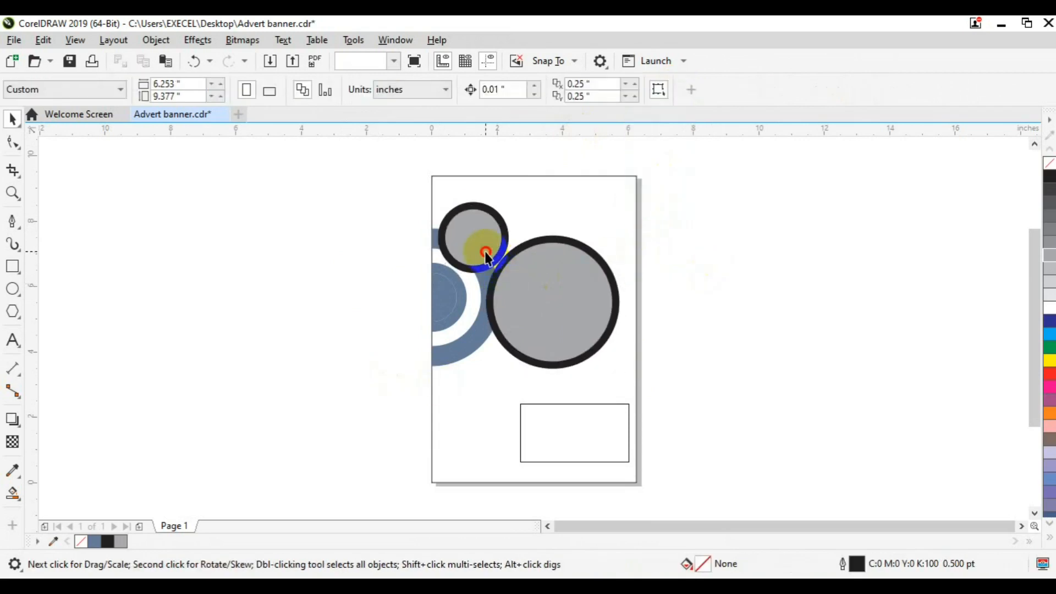
pyautogui.keyDown('shift'); pyautogui.click(542, 294); pyautogui.keyUp('shift')
pyautogui.click(681, 89)
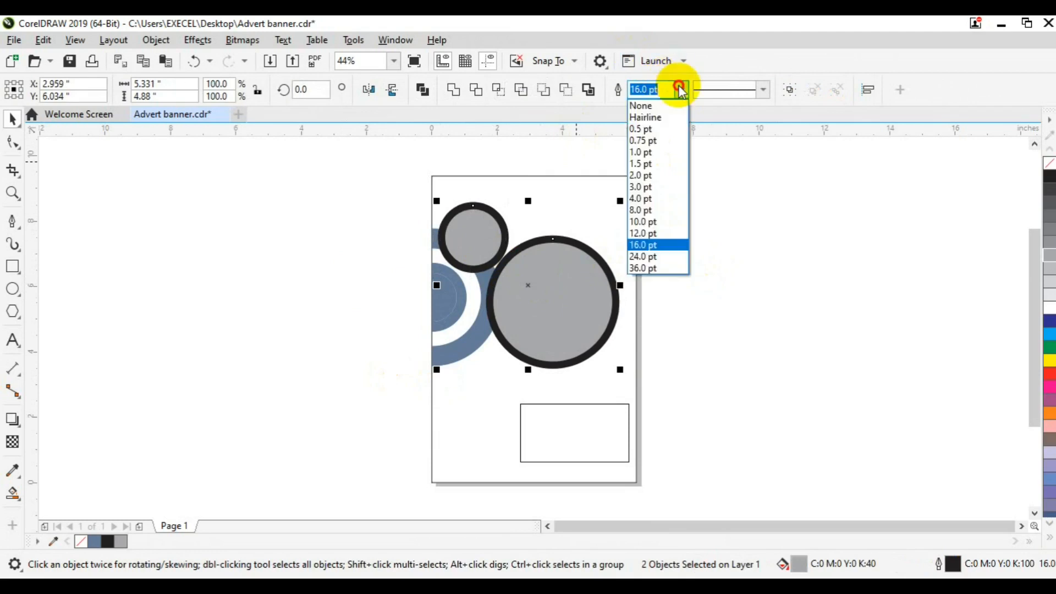
pyautogui.click(661, 225)
pyautogui.click(682, 282)
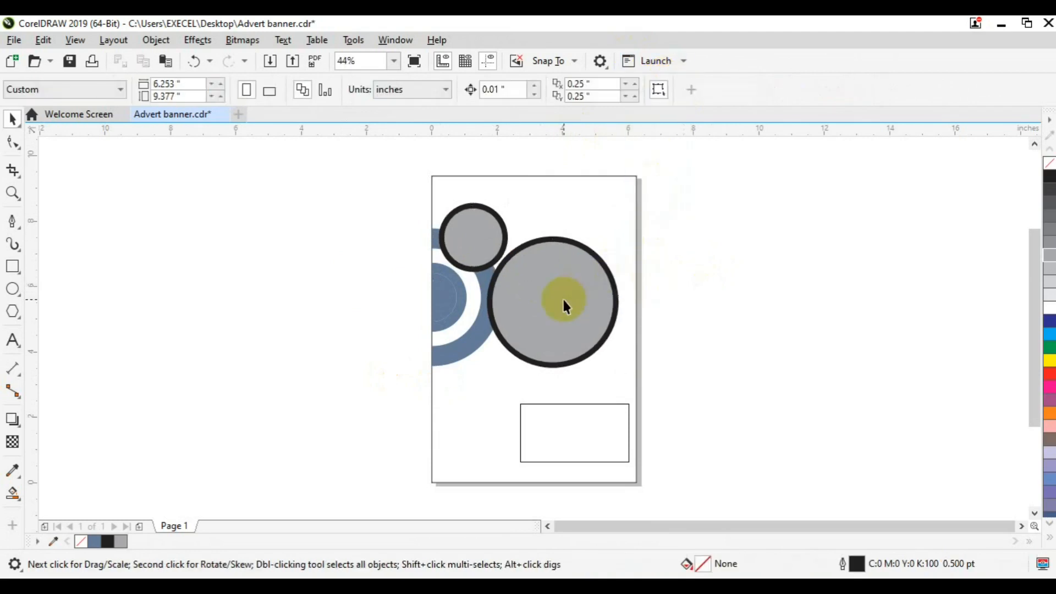
# Import beauty01 and beaty03 from the Desktop's freepik stockpoto folder
pyautogui.click(270, 61)
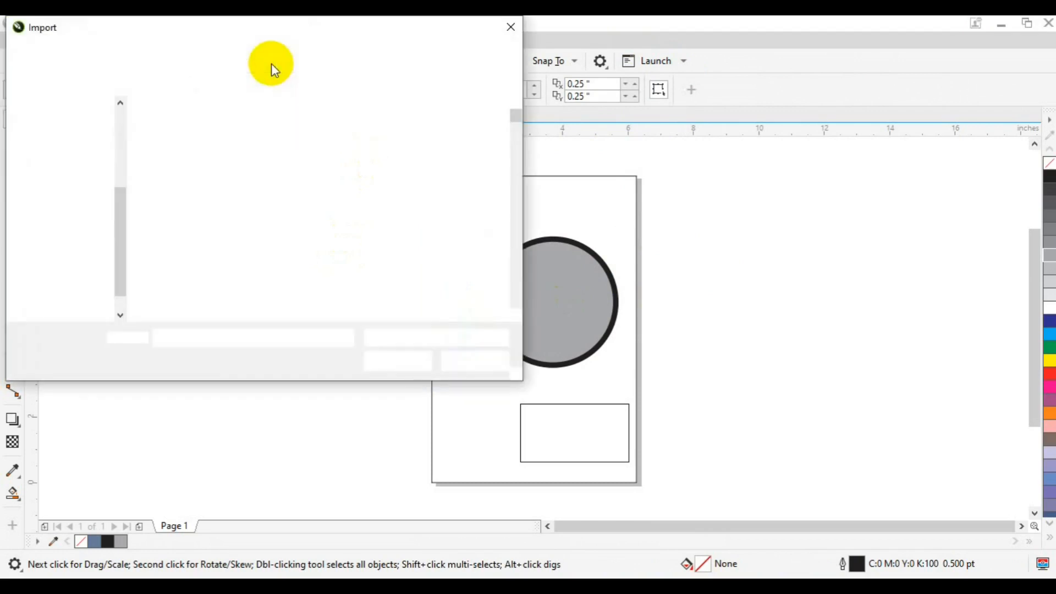
pyautogui.click(86, 194)
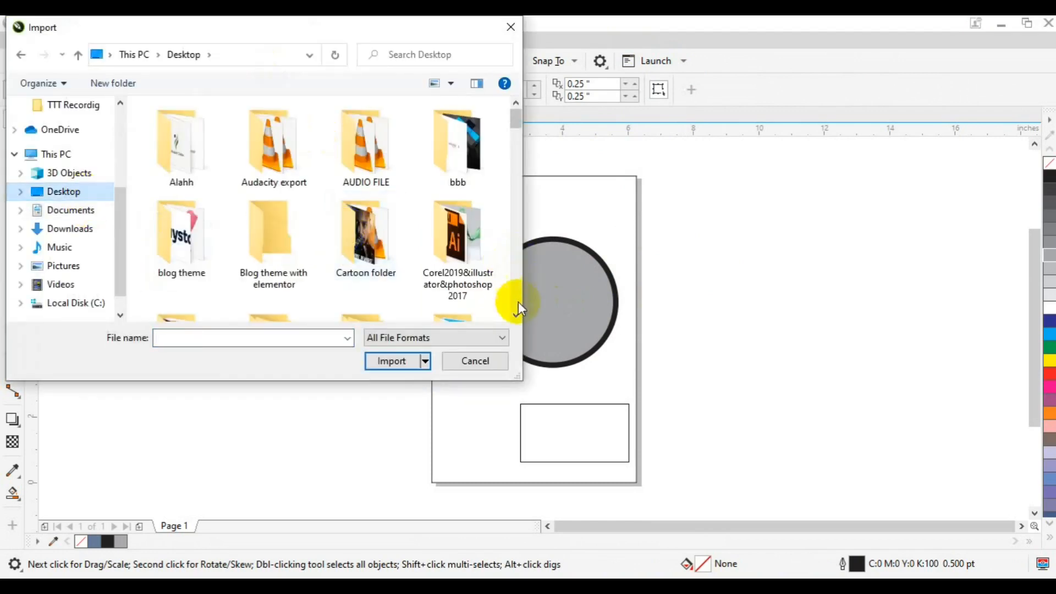
pyautogui.scroll(-5, 517, 316)
pyautogui.doubleClick(376, 283)
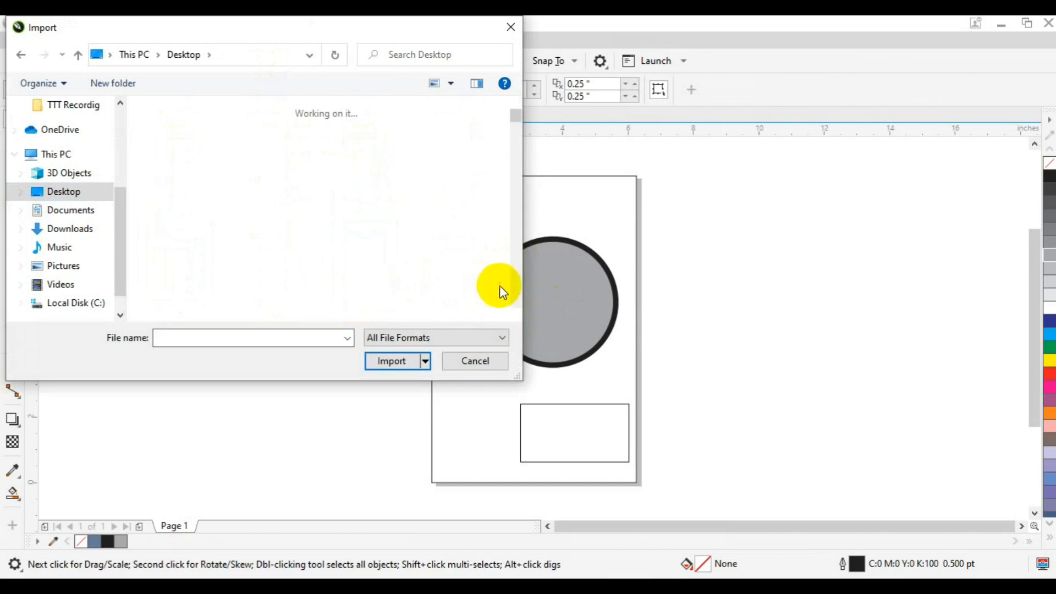
pyautogui.scroll(-10, 518, 299)
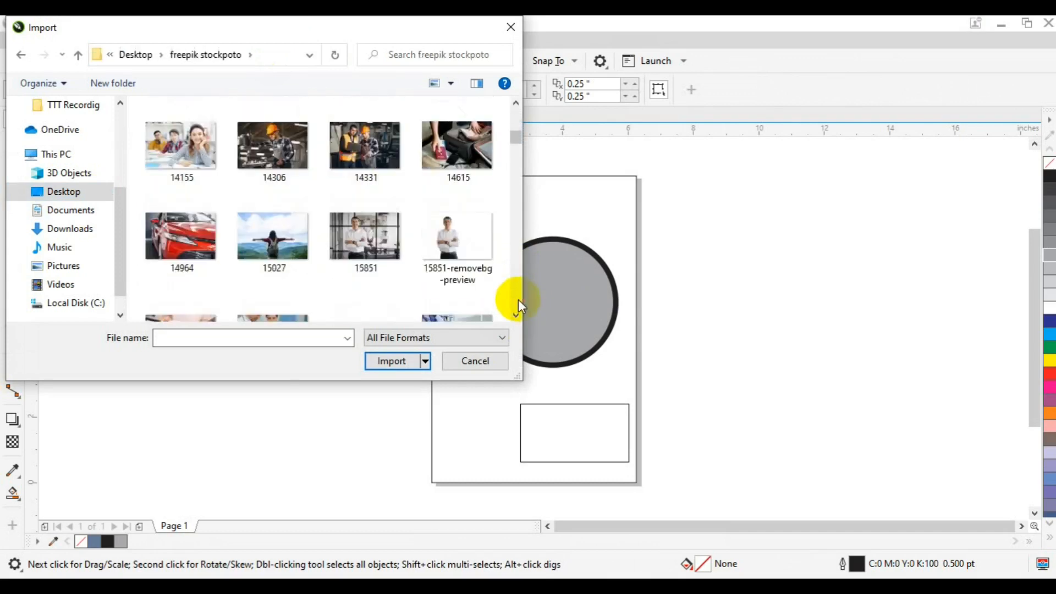
pyautogui.scroll(-10, 518, 299)
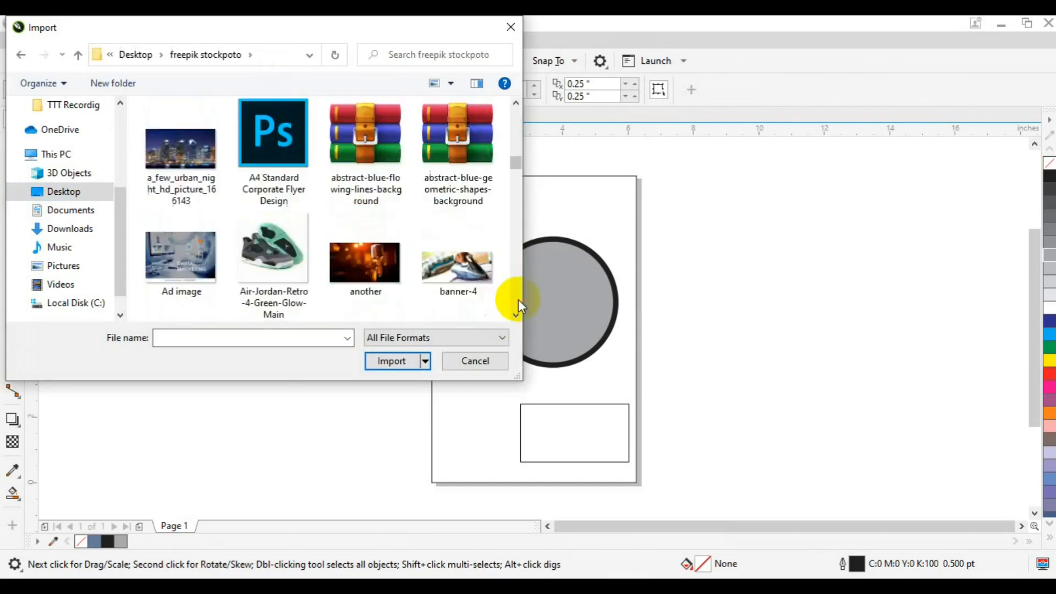
pyautogui.click(183, 165)
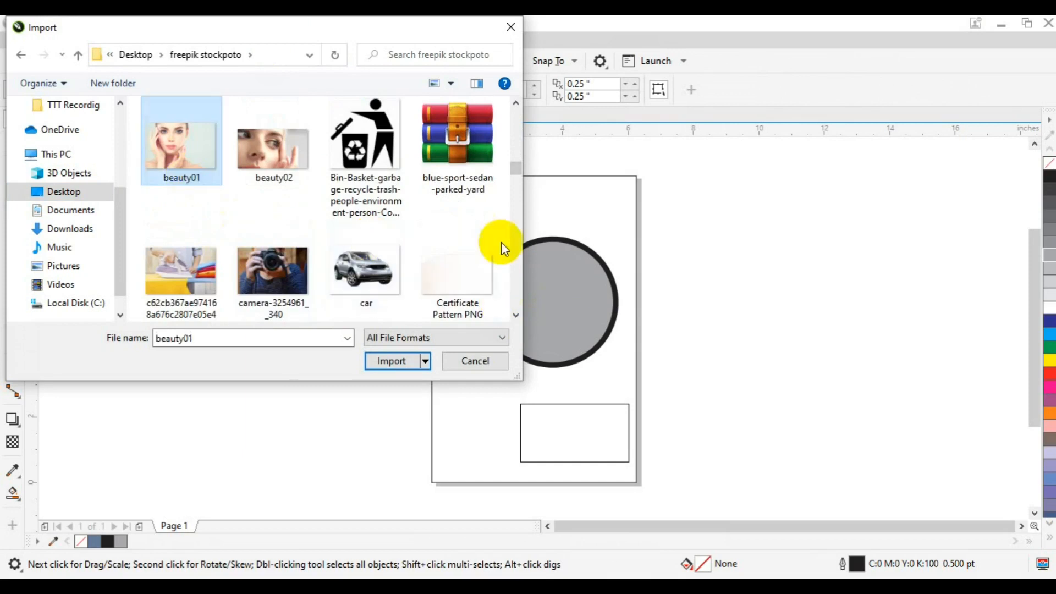
pyautogui.moveTo(518, 170)
pyautogui.mouseDown()
pyautogui.moveTo(520, 202)
pyautogui.moveTo(519, 153)
pyautogui.moveTo(519, 166)
pyautogui.mouseUp()
pyautogui.scroll(-3, 519, 170)
pyautogui.keyDown('ctrl'); pyautogui.click(483, 122); pyautogui.keyUp('ctrl')
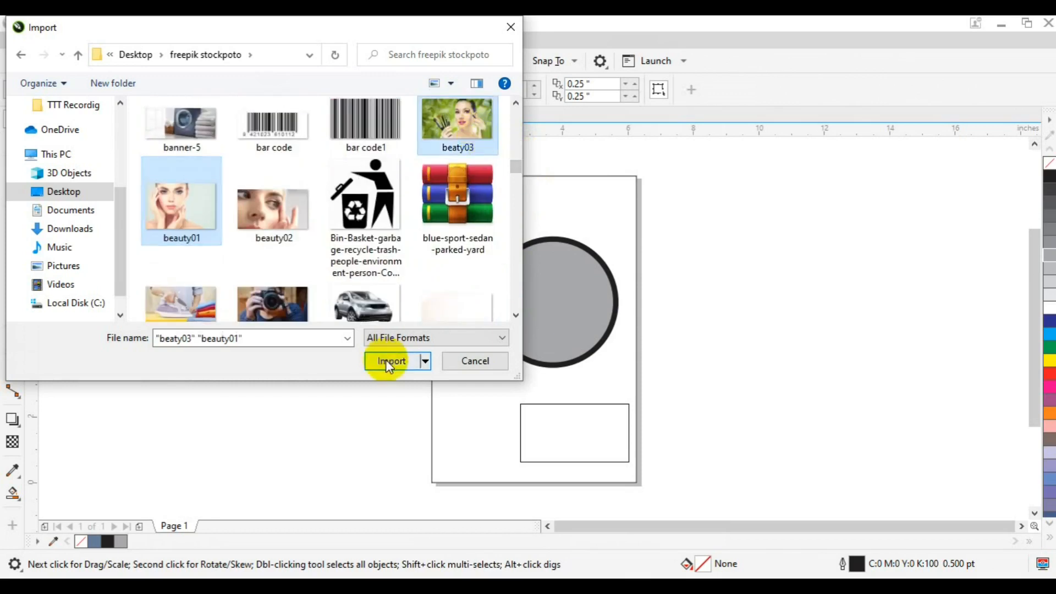
pyautogui.click(385, 360)
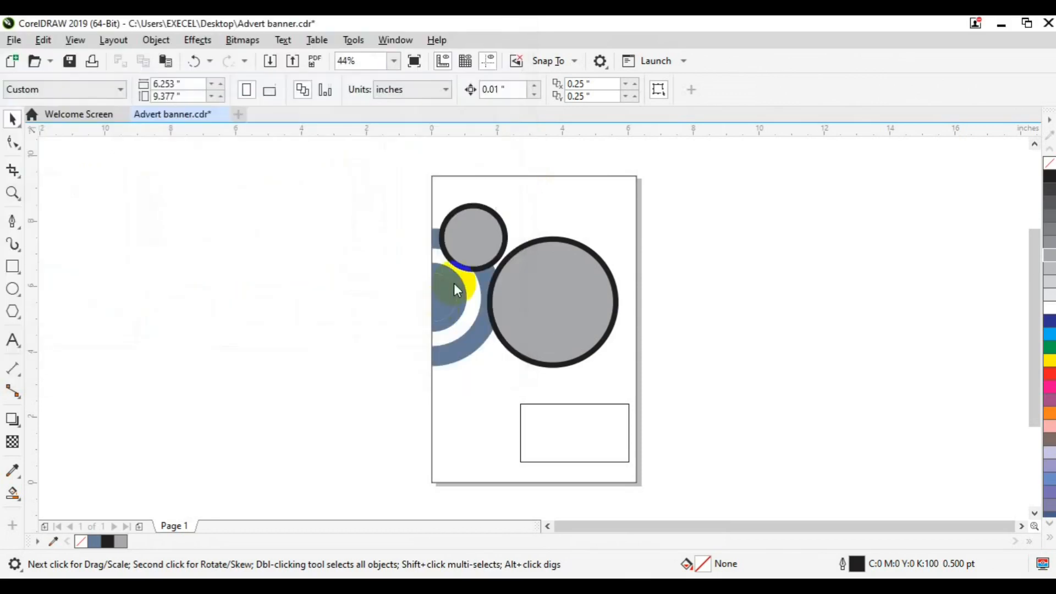
# Place both photos and PowerClip the face photo inside the large circle
pyautogui.click(443, 236)
pyautogui.moveTo(437, 201); pyautogui.dragTo(676, 372)
pyautogui.moveTo(558, 311); pyautogui.dragTo(675, 340)
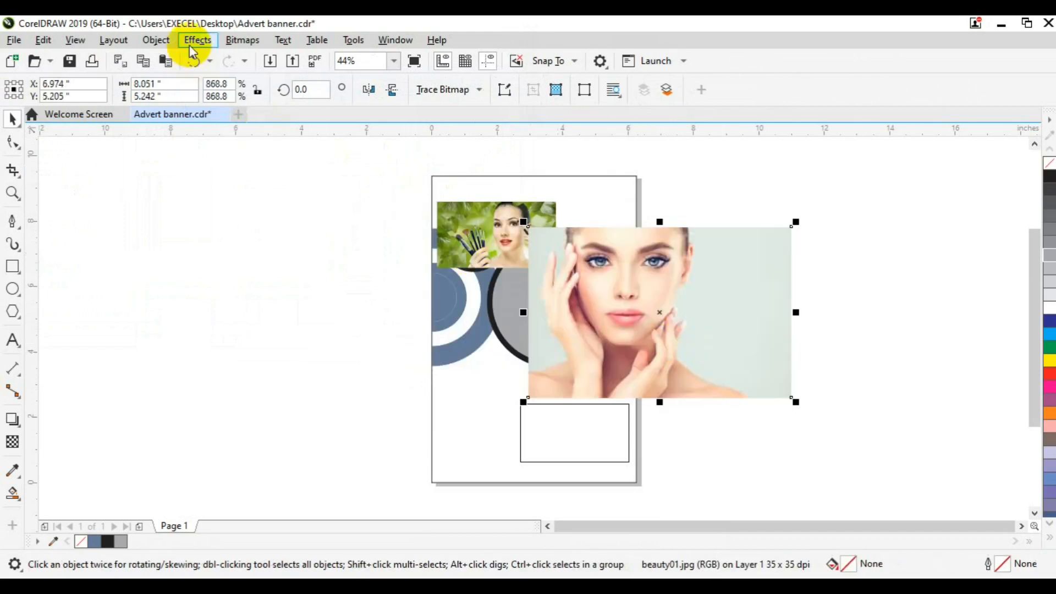
pyautogui.click(160, 43)
pyautogui.moveTo(298, 70)
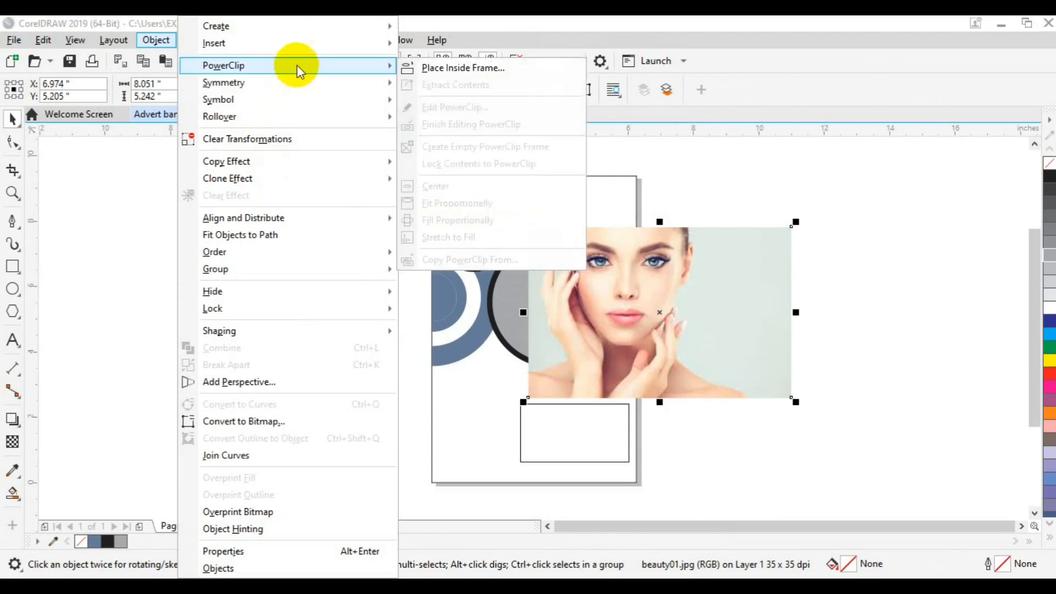
pyautogui.click(520, 244)
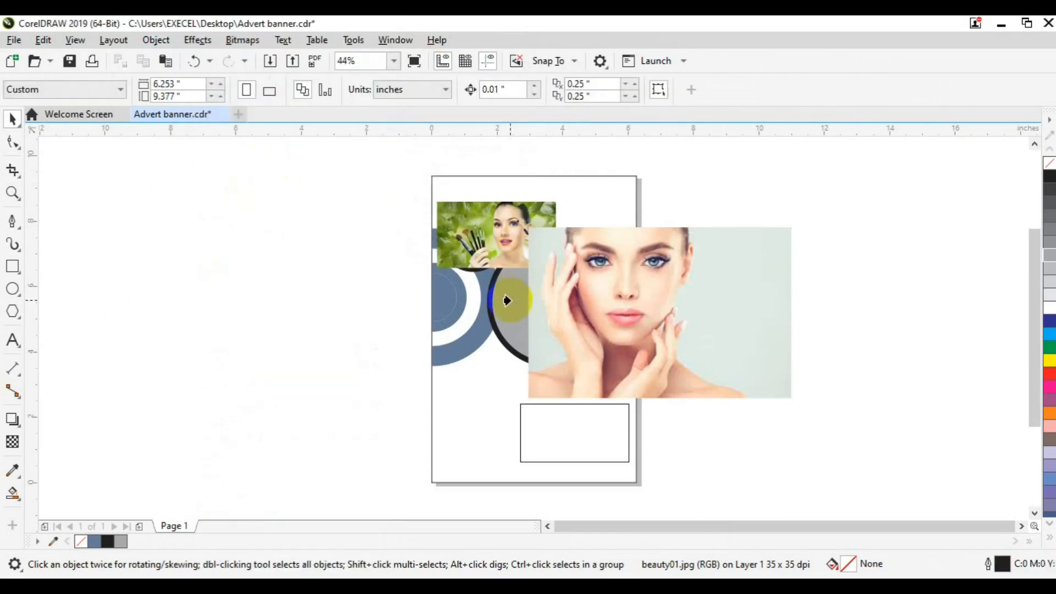
# Scale and centre the face within the circle, then move the green-background photo off the page
pyautogui.click(74, 154)
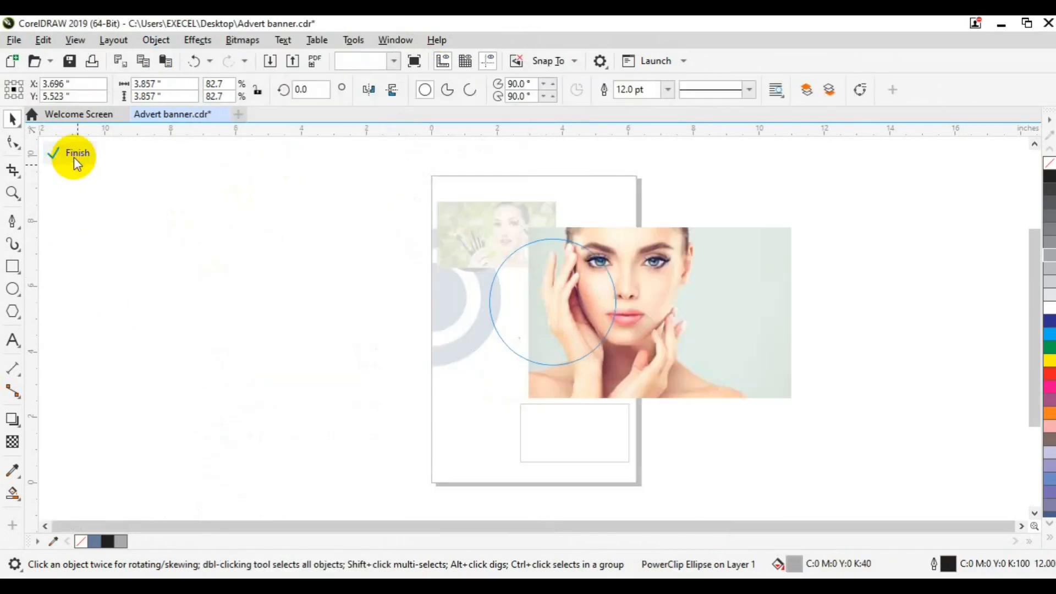
pyautogui.click(688, 299)
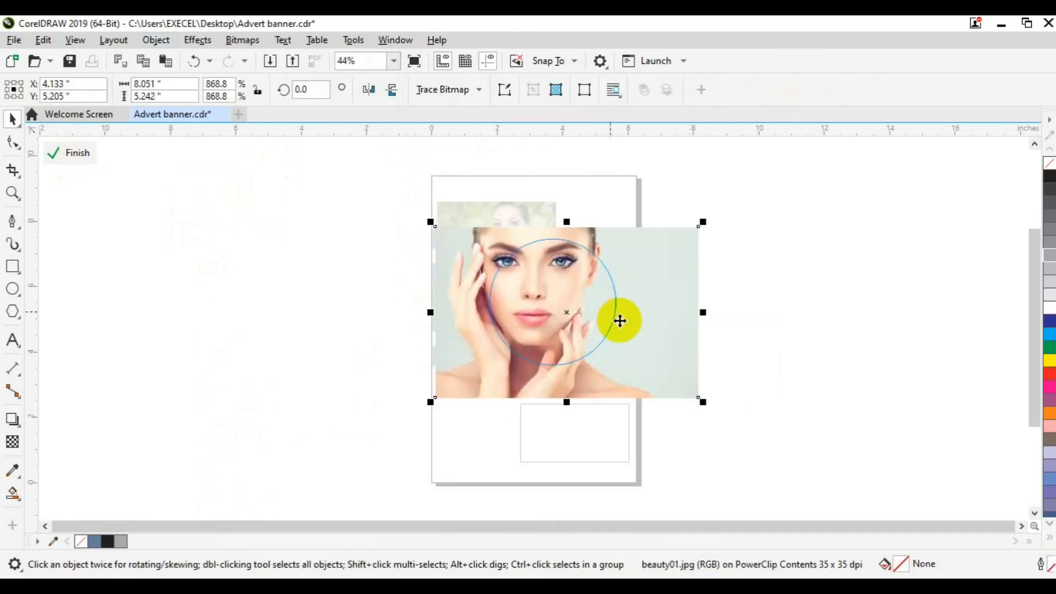
pyautogui.moveTo(701, 401); pyautogui.dragTo(676, 387)
pyautogui.moveTo(540, 314); pyautogui.dragTo(553, 298)
pyautogui.press('Down')
pyautogui.press('Down')
pyautogui.press('Down')
pyautogui.press('Down')
pyautogui.press('Down')
pyautogui.press('Down')
pyautogui.press('Down')
pyautogui.press('Right')
pyautogui.press('Right')
pyautogui.press('Right')
pyautogui.press('Right')
pyautogui.press('Right')
pyautogui.press('Right')
pyautogui.press('Right')
pyautogui.press('Right')
pyautogui.press('Right')
pyautogui.press('Right')
pyautogui.press('Right')
pyautogui.press('Down')
pyautogui.press('Down')
pyautogui.press('Down')
pyautogui.press('Down')
pyautogui.press('Down')
pyautogui.press('Down')
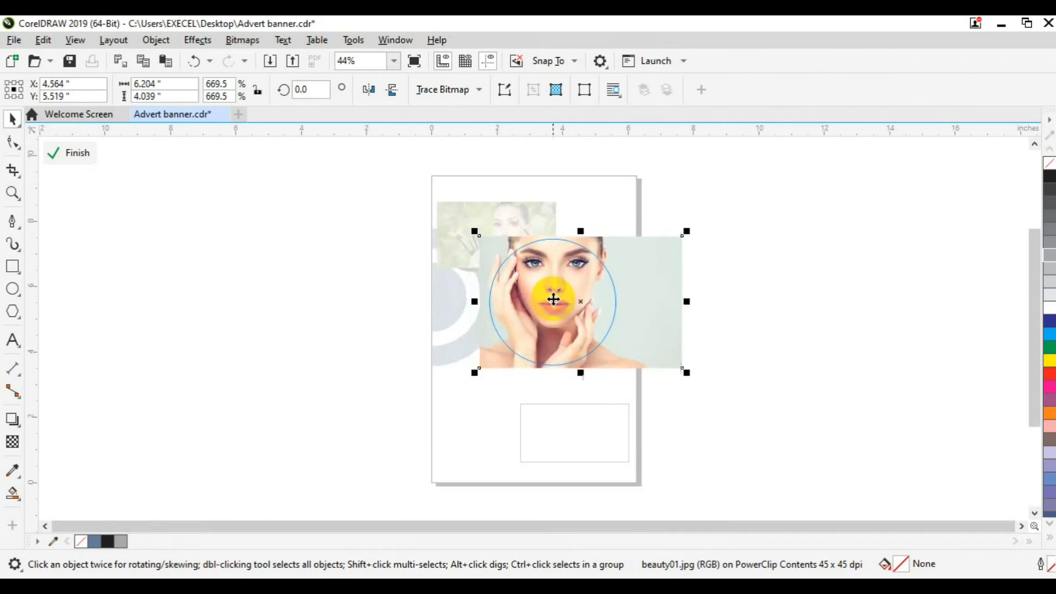
pyautogui.press('Right')
pyautogui.press('Right')
pyautogui.press('Right')
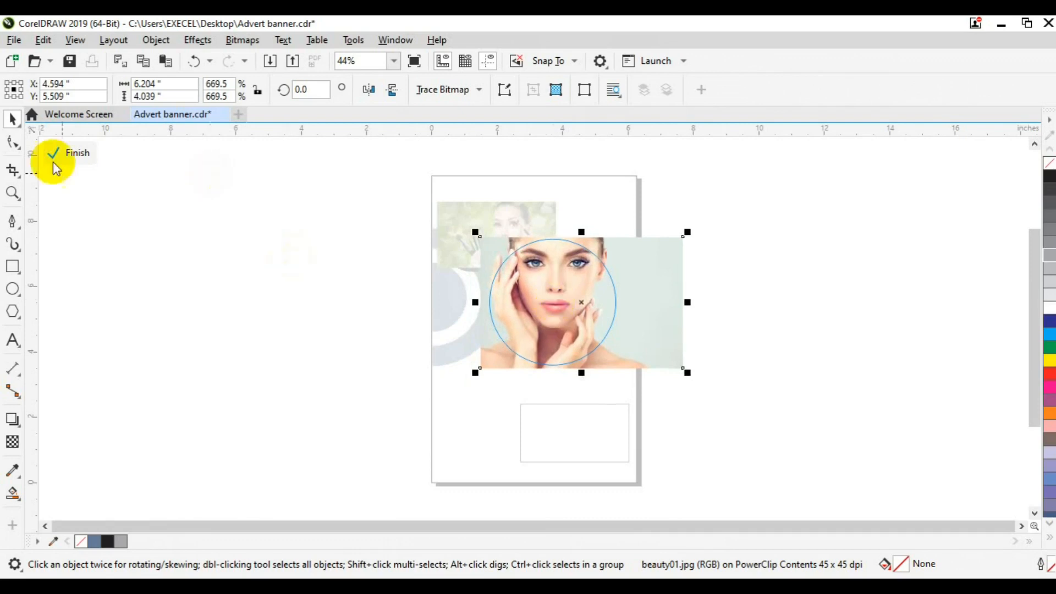
pyautogui.click(76, 154)
pyautogui.click(468, 241)
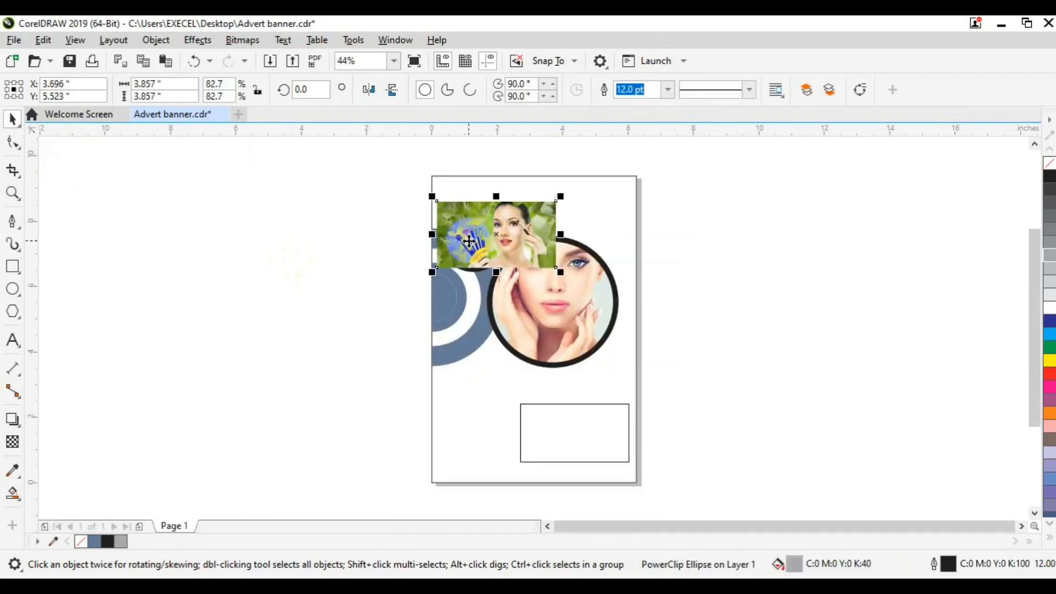
pyautogui.moveTo(469, 241); pyautogui.dragTo(376, 246)
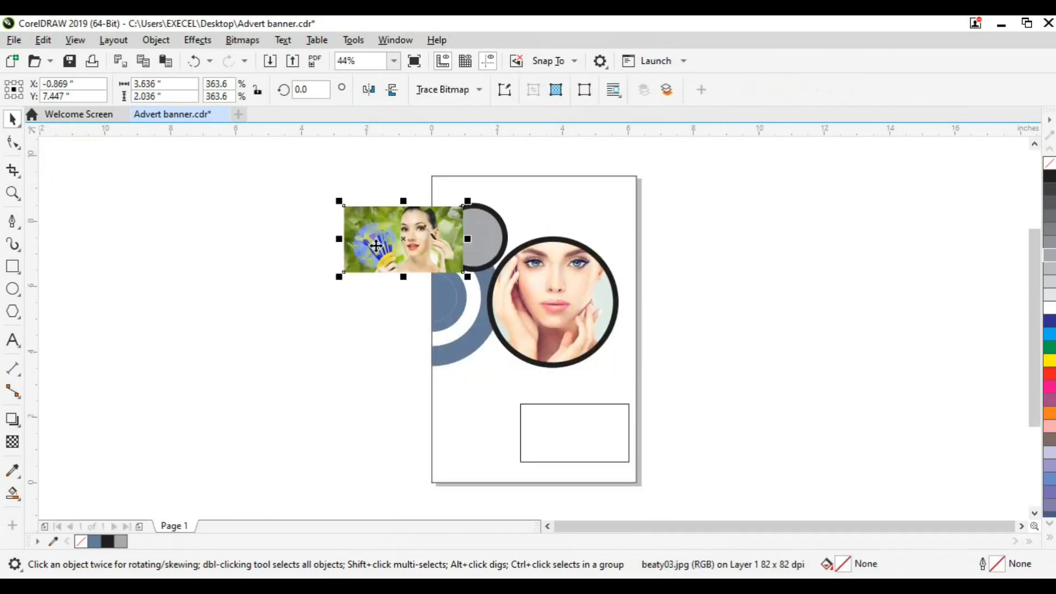
# PowerClip the beaty03 photo inside the small grey circle with the face centred
pyautogui.click(155, 40)
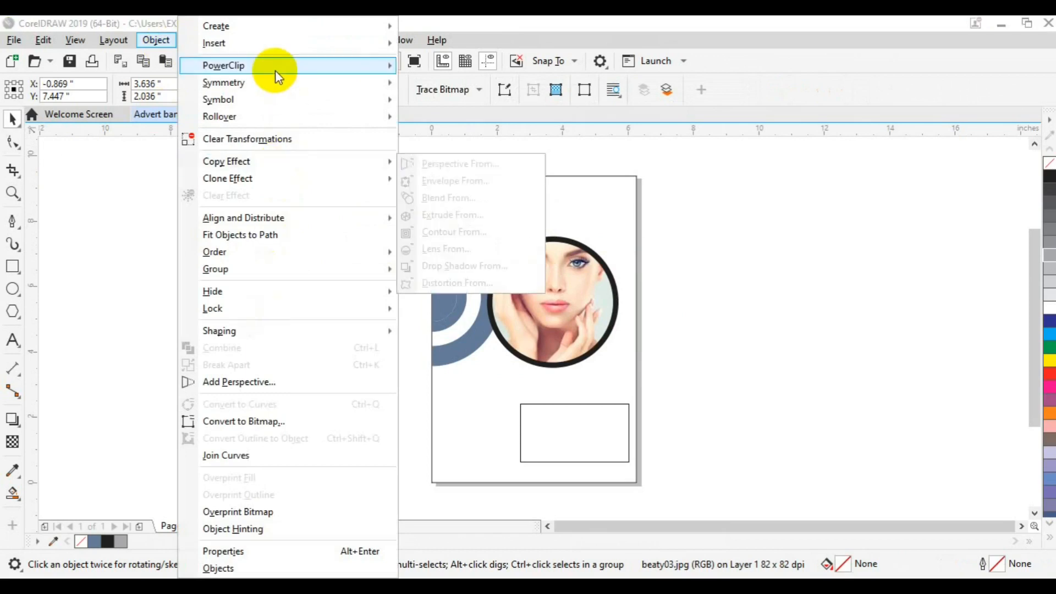
pyautogui.moveTo(275, 67)
pyautogui.click(448, 69)
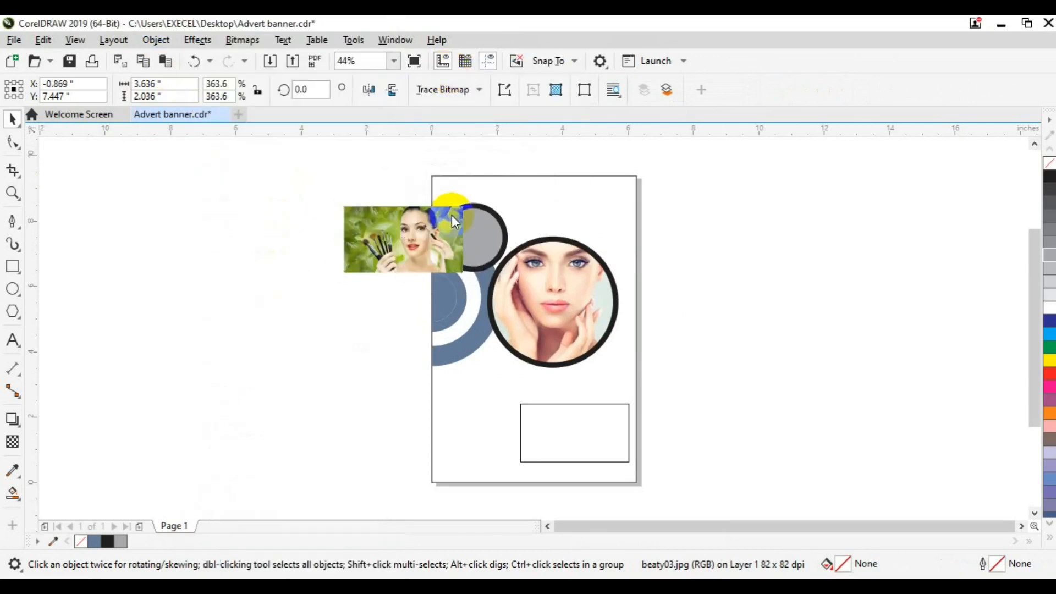
pyautogui.click(467, 228)
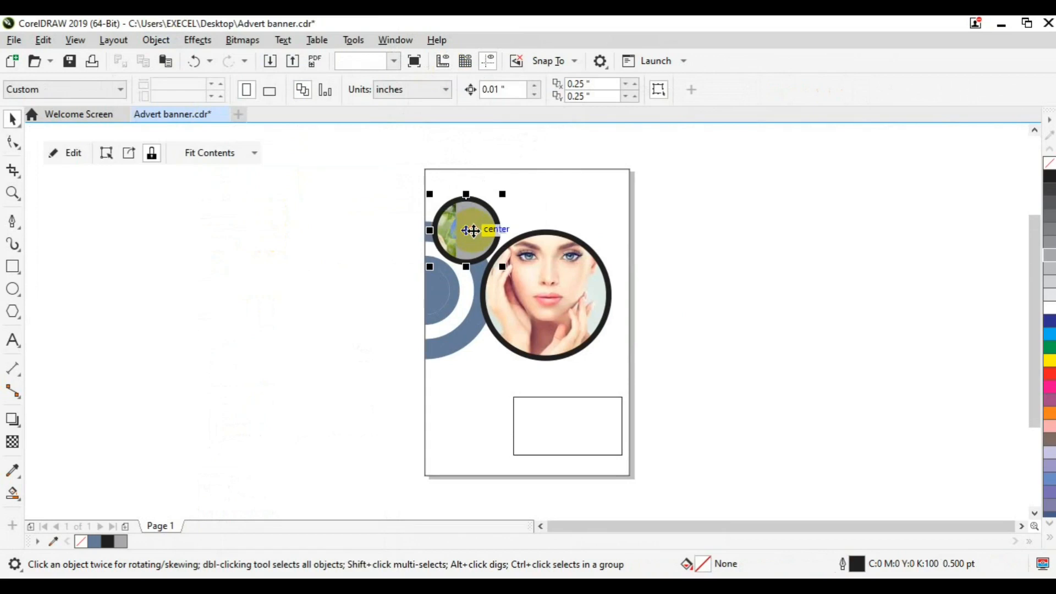
pyautogui.click(59, 159)
pyautogui.click(437, 242)
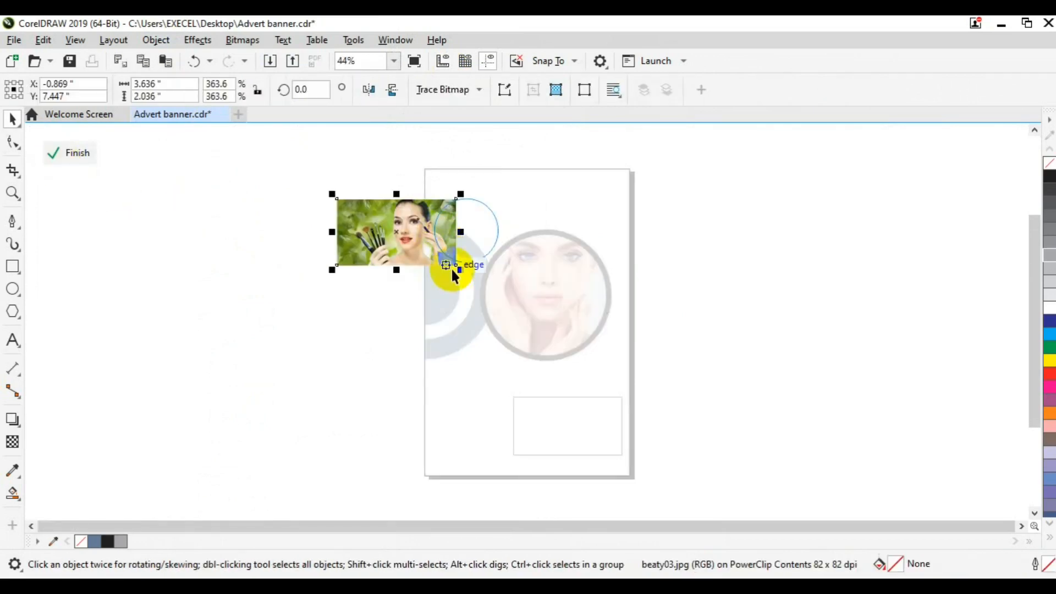
pyautogui.moveTo(402, 258); pyautogui.dragTo(457, 256)
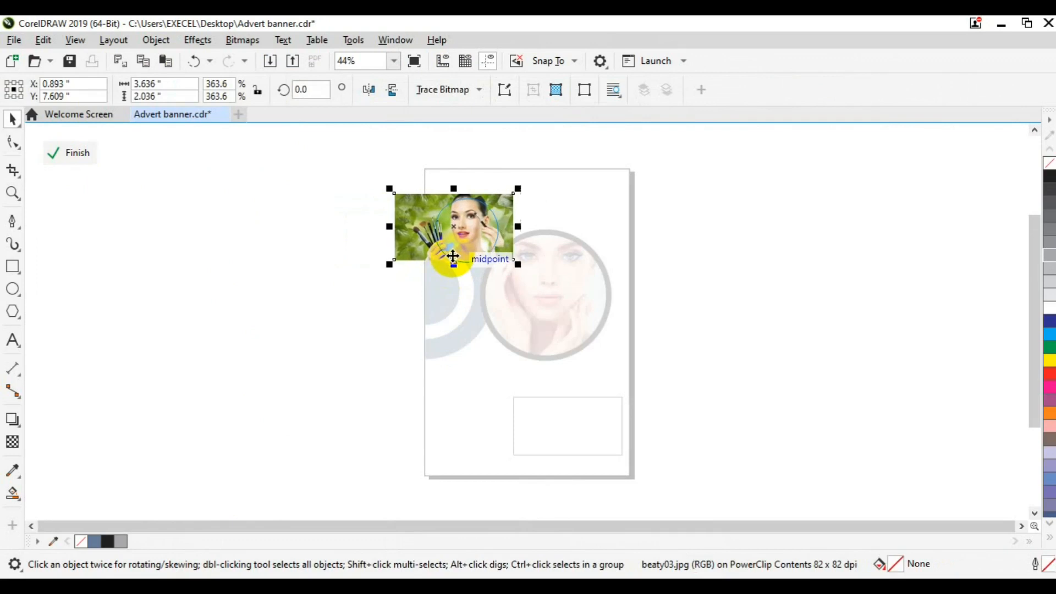
pyautogui.click(77, 159)
# Select the page background rectangle, ready to sample a colour for it
pyautogui.click(231, 295)
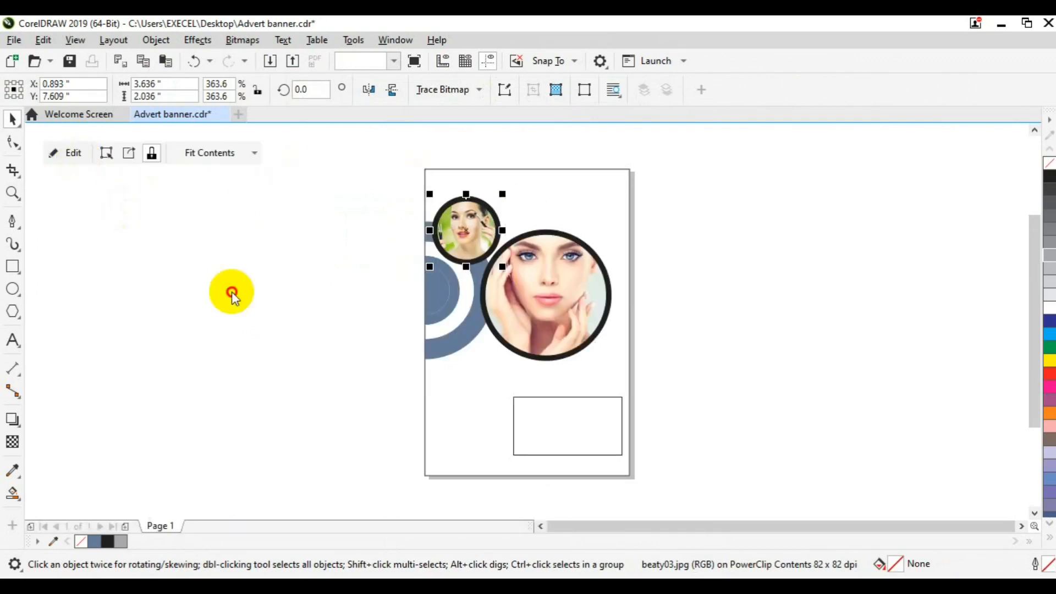
pyautogui.click(550, 203)
pyautogui.click(12, 470)
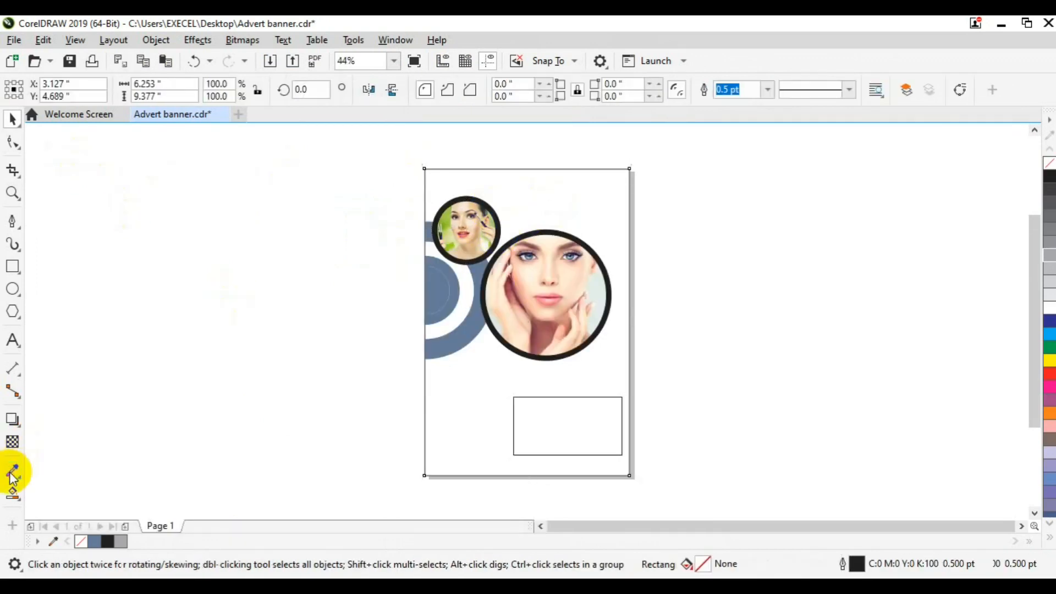
# Fill the page background with the peach skin tone sampled from the face
pyautogui.click(535, 285)
pyautogui.click(484, 413)
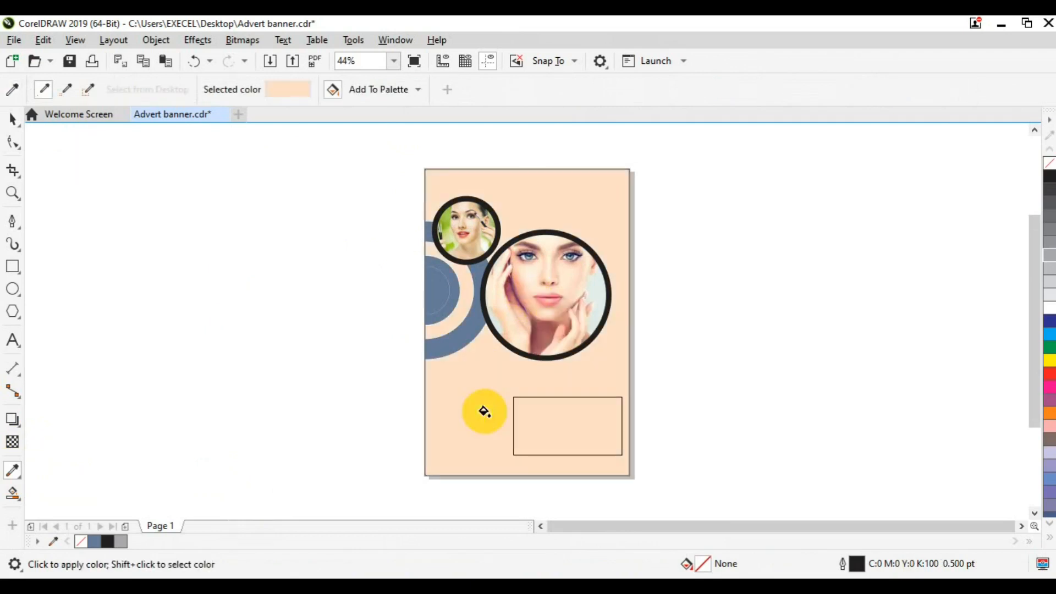
pyautogui.press('space')
pyautogui.click(484, 413)
# Give both the large and small portrait circles white outlines
pyautogui.click(517, 297)
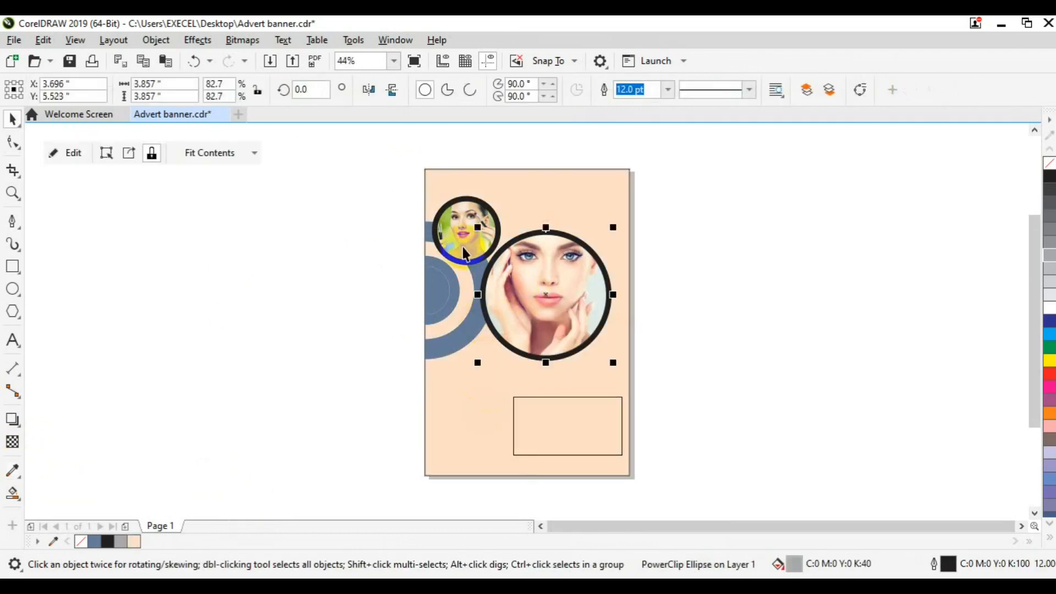
pyautogui.keyDown('shift'); pyautogui.click(465, 235); pyautogui.keyUp('shift')
pyautogui.rightClick(1048, 306)
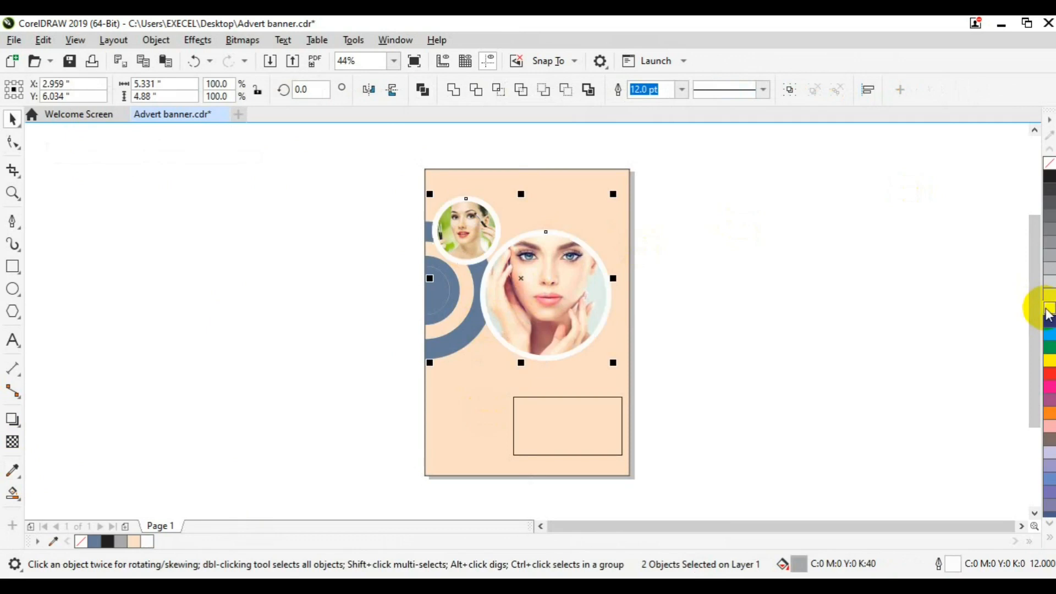
pyautogui.click(16, 427)
pyautogui.click(70, 90)
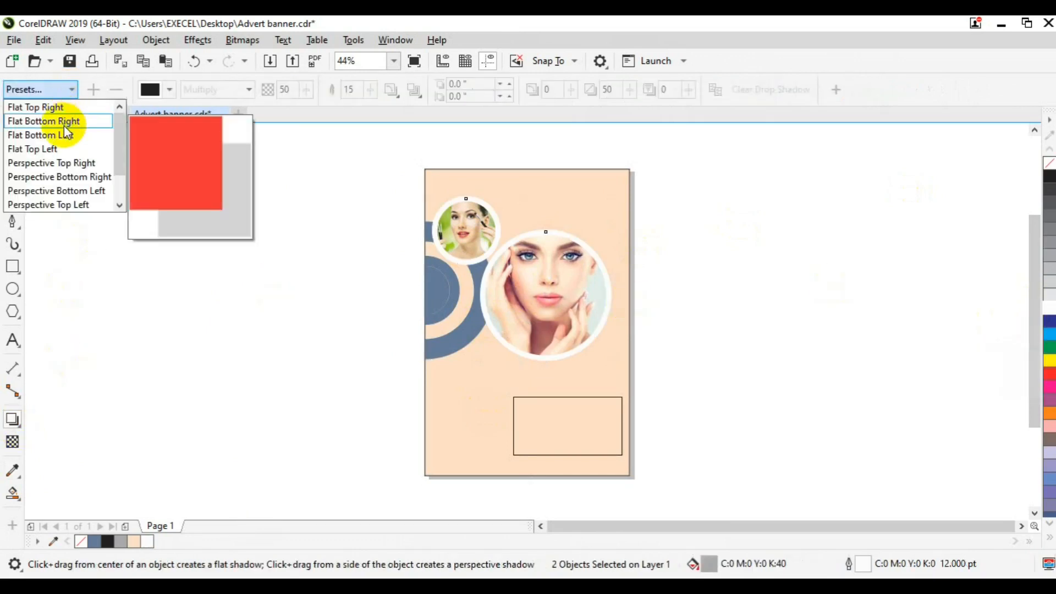
# Apply a pink Glow shadow preset to both circles with feather 31 and opacity 70
pyautogui.click(120, 194)
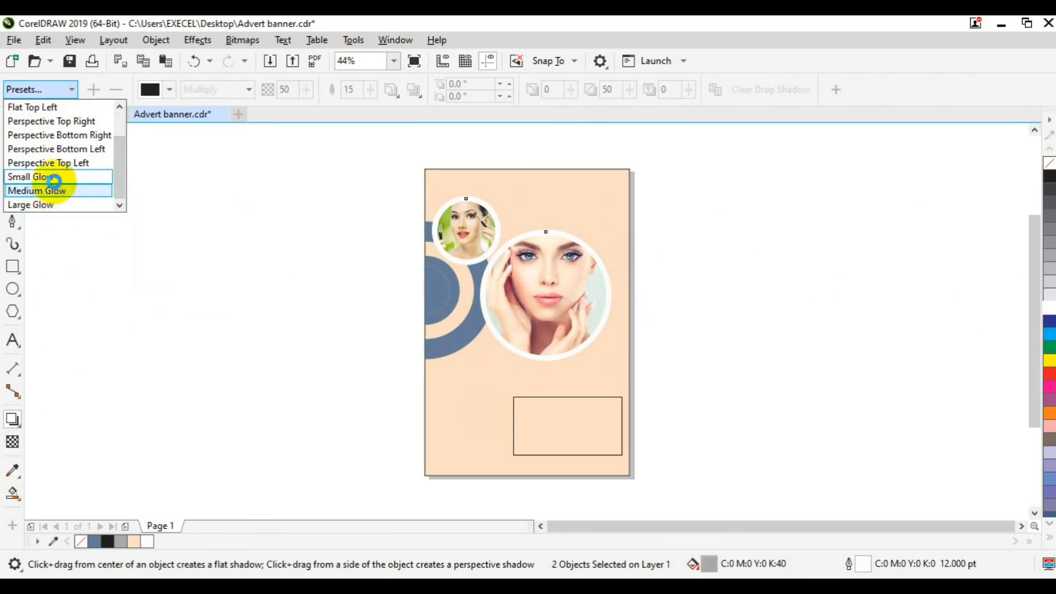
pyautogui.click(55, 178)
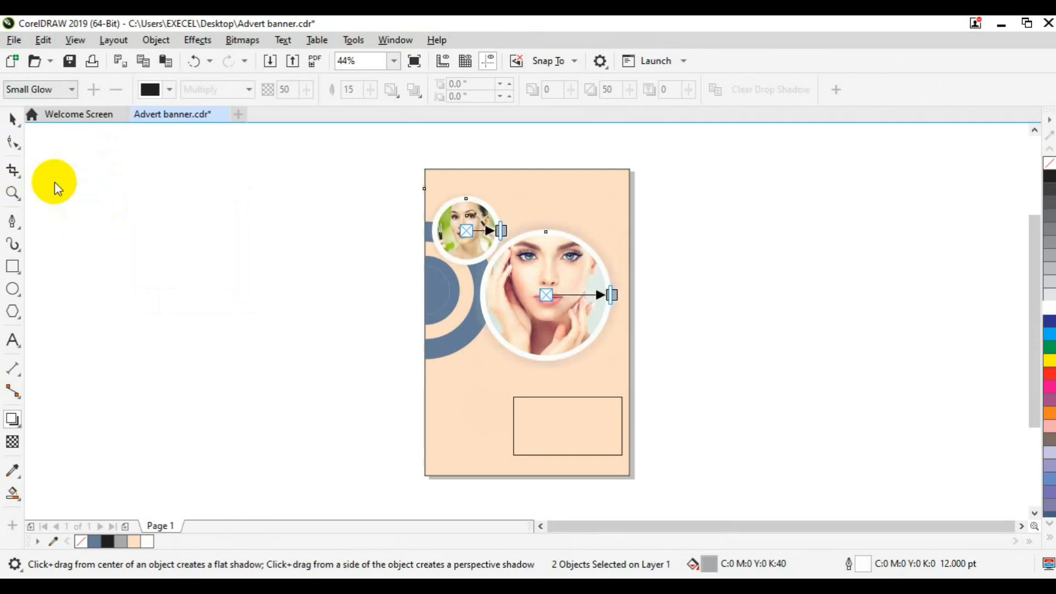
pyautogui.click(171, 91)
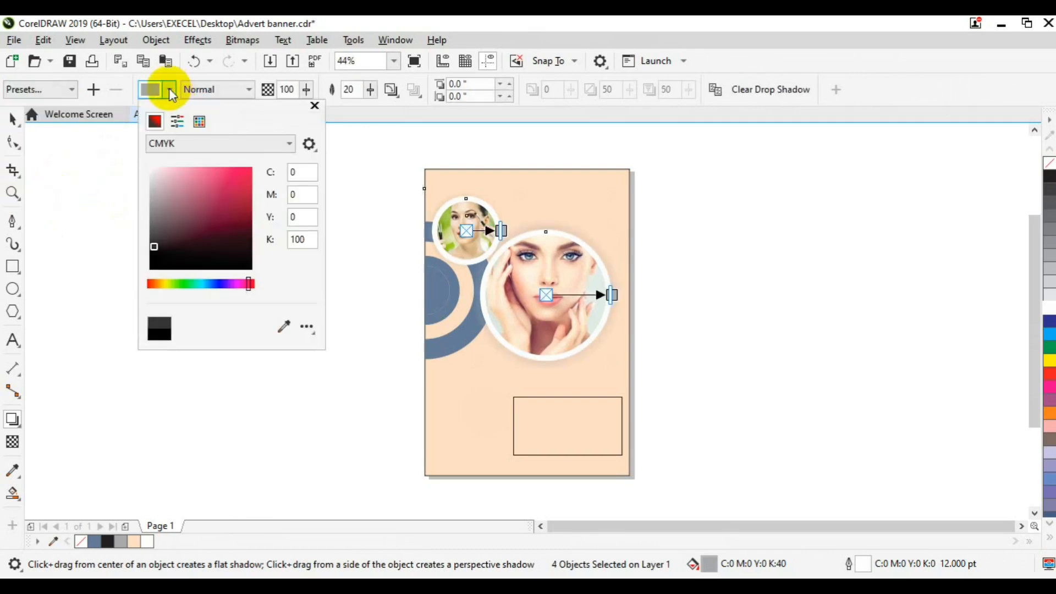
pyautogui.moveTo(246, 288); pyautogui.dragTo(243, 285)
pyautogui.moveTo(243, 191); pyautogui.dragTo(238, 168)
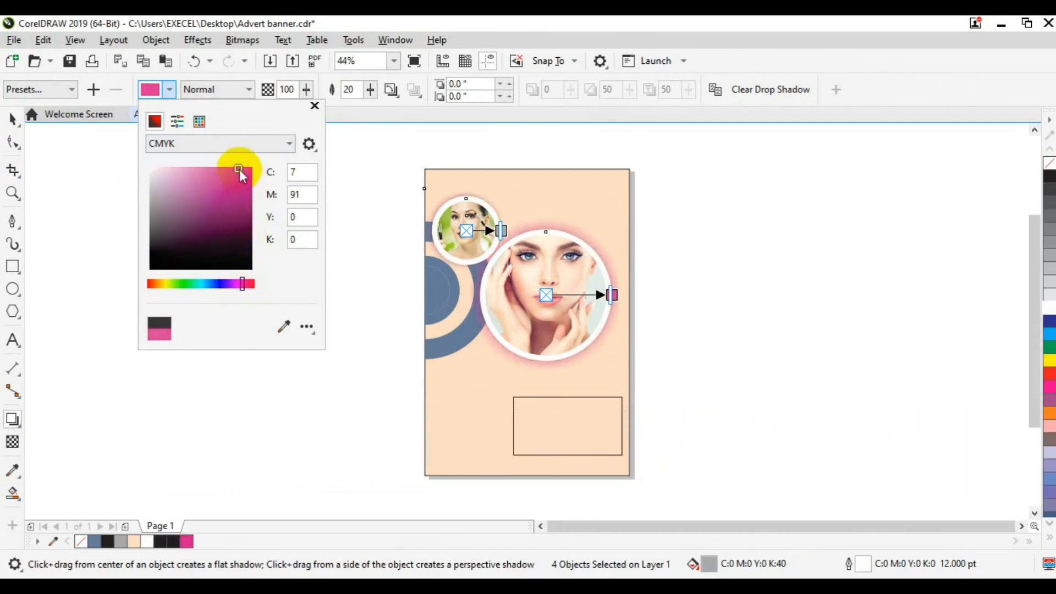
pyautogui.click(368, 90)
pyautogui.moveTo(366, 105); pyautogui.dragTo(377, 108)
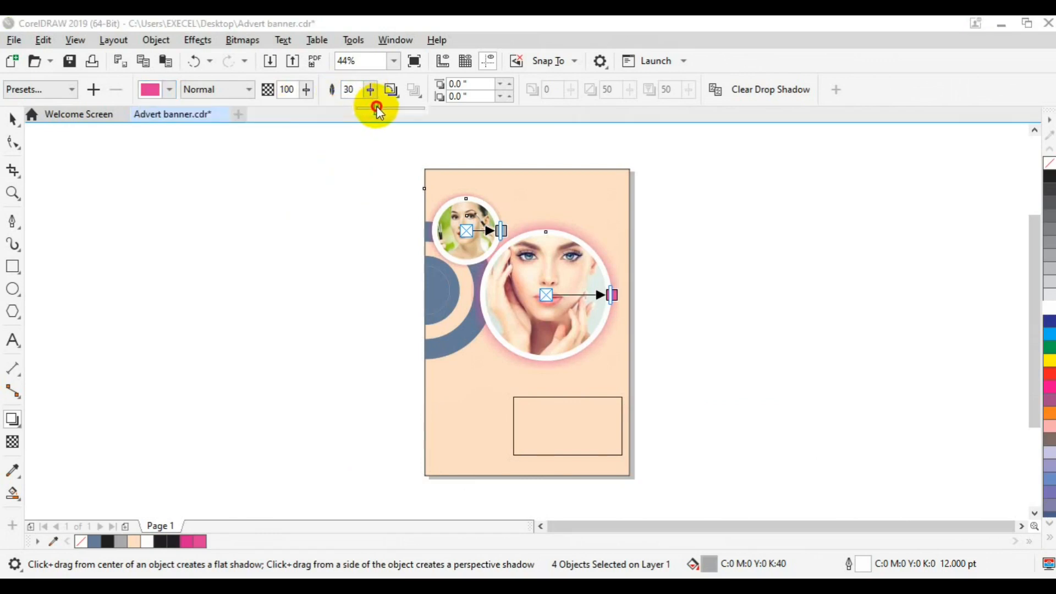
pyautogui.click(306, 92)
pyautogui.click(306, 93)
pyautogui.moveTo(304, 109); pyautogui.dragTo(306, 112)
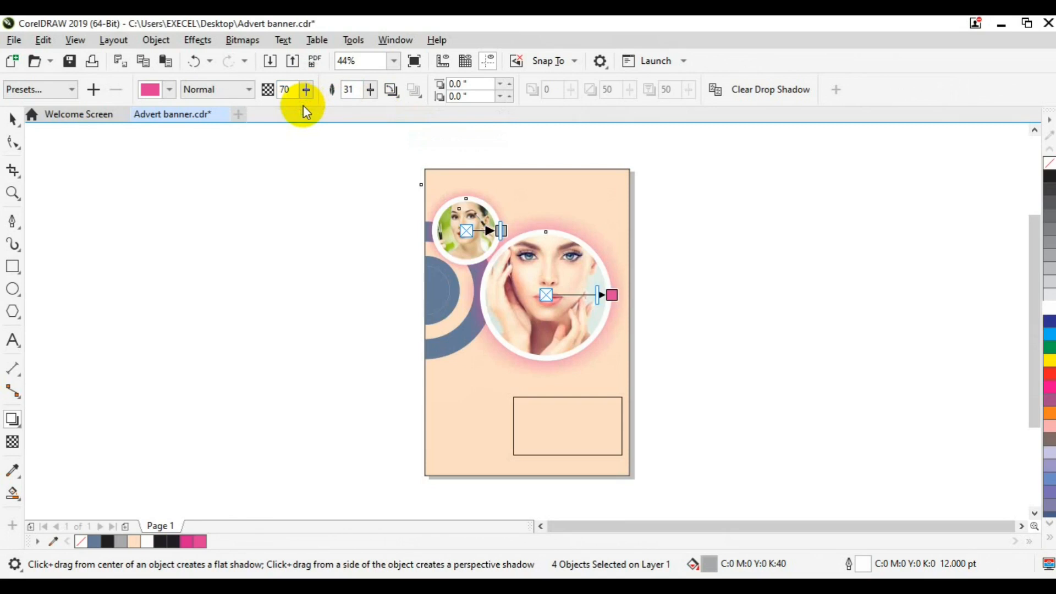
pyautogui.click(13, 119)
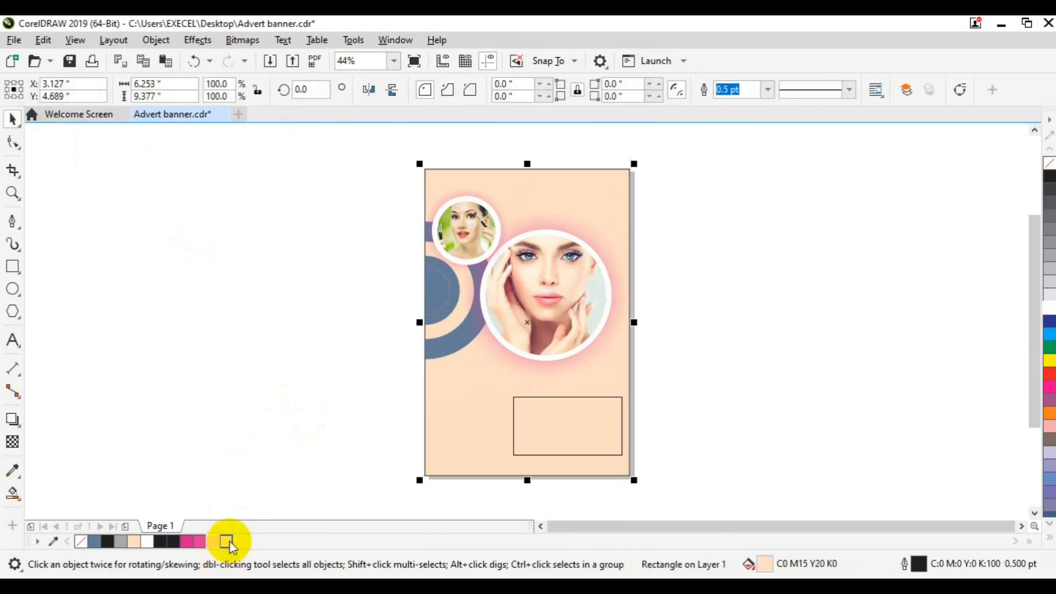
# Recolour the crescent peach, the left-edge circle pink, and its inner circle white
pyautogui.click(226, 541)
pyautogui.click(443, 354)
pyautogui.click(213, 541)
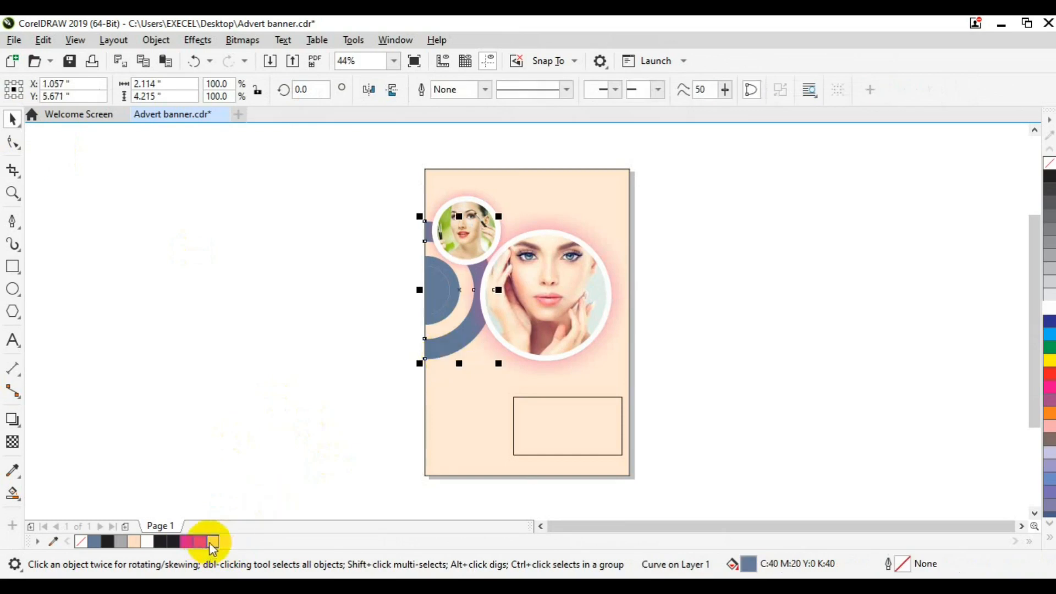
pyautogui.click(441, 309)
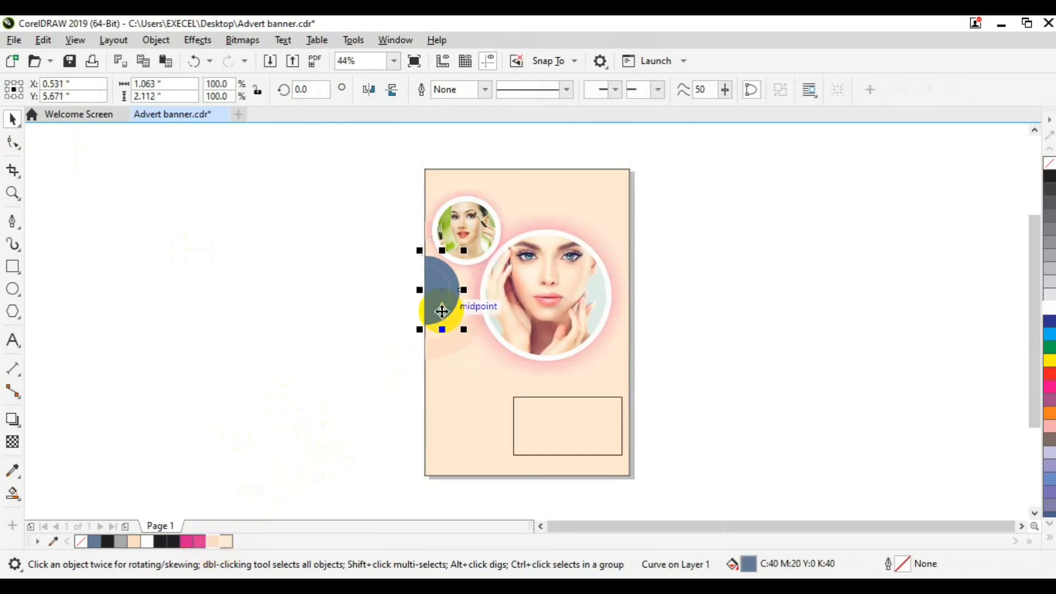
pyautogui.click(199, 541)
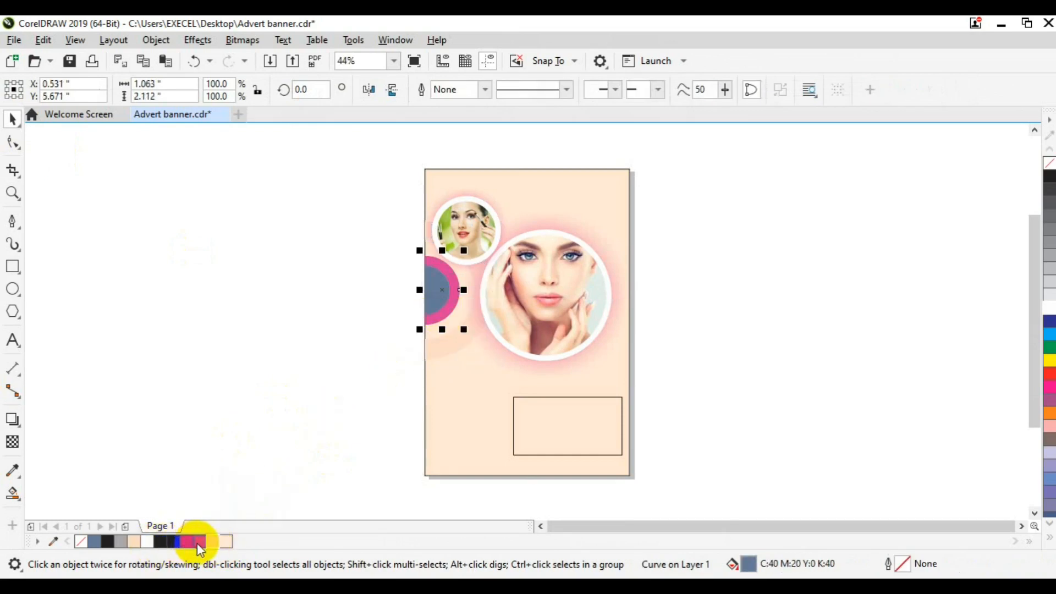
pyautogui.click(431, 288)
pyautogui.click(1048, 303)
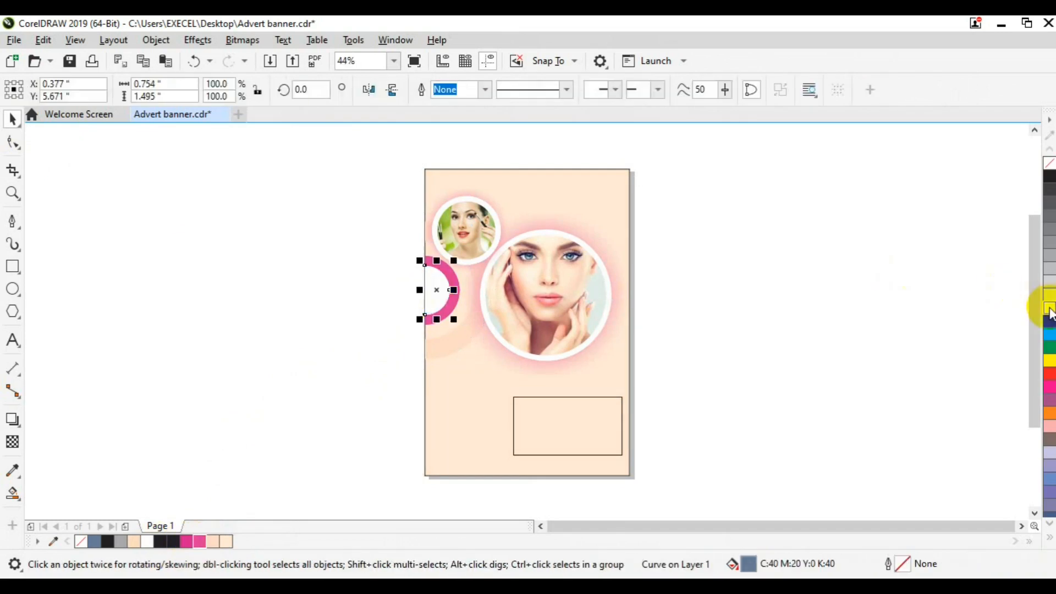
pyautogui.click(150, 397)
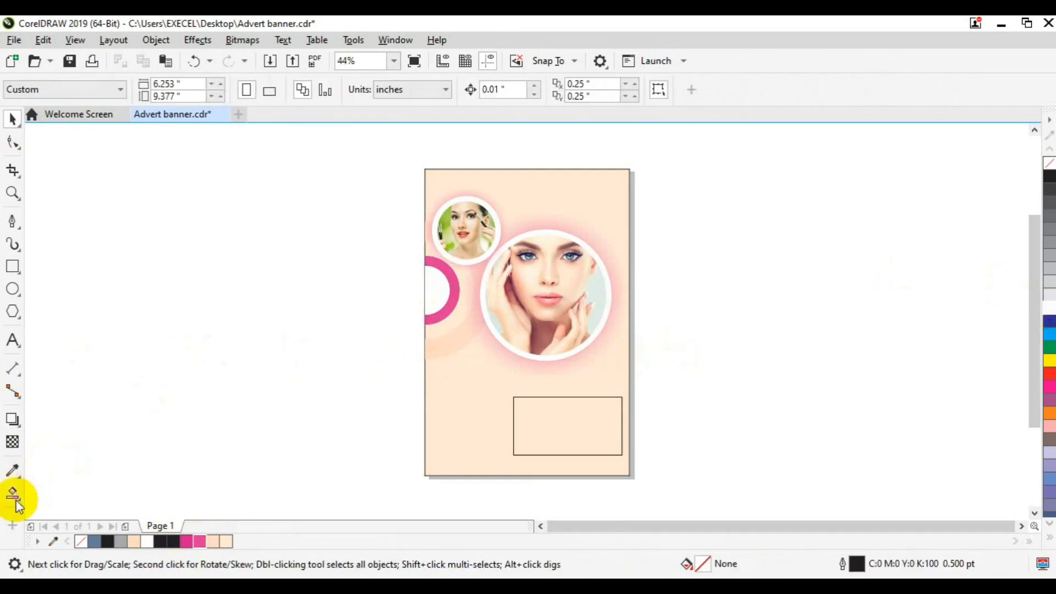
# Try a Smart Fill around the pink ring and undo the grey-blue result
pyautogui.click(13, 498)
pyautogui.click(74, 513)
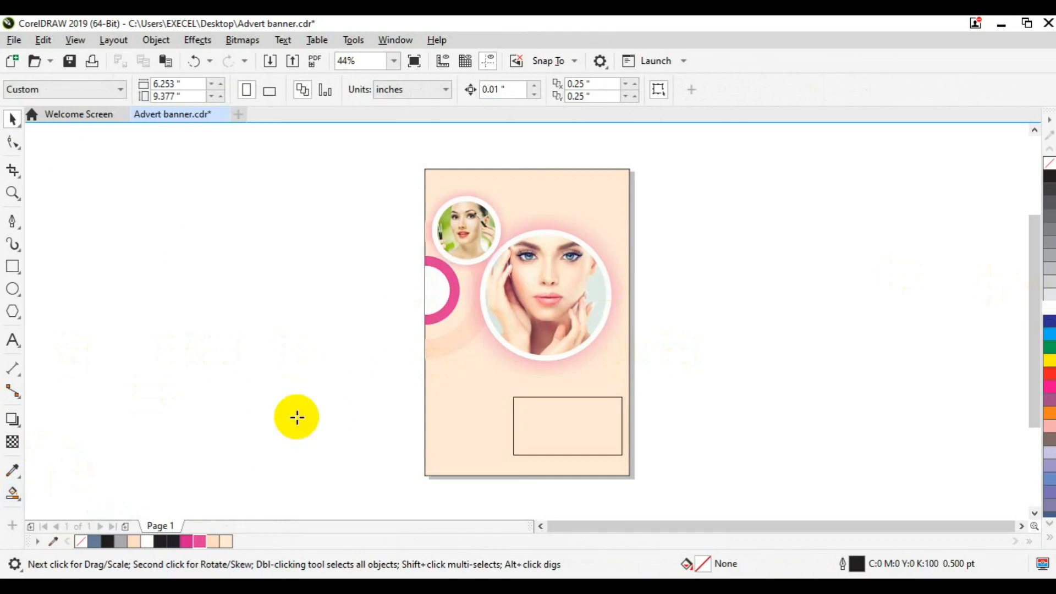
pyautogui.click(461, 303)
pyautogui.hotkey('ctrl', 'z')
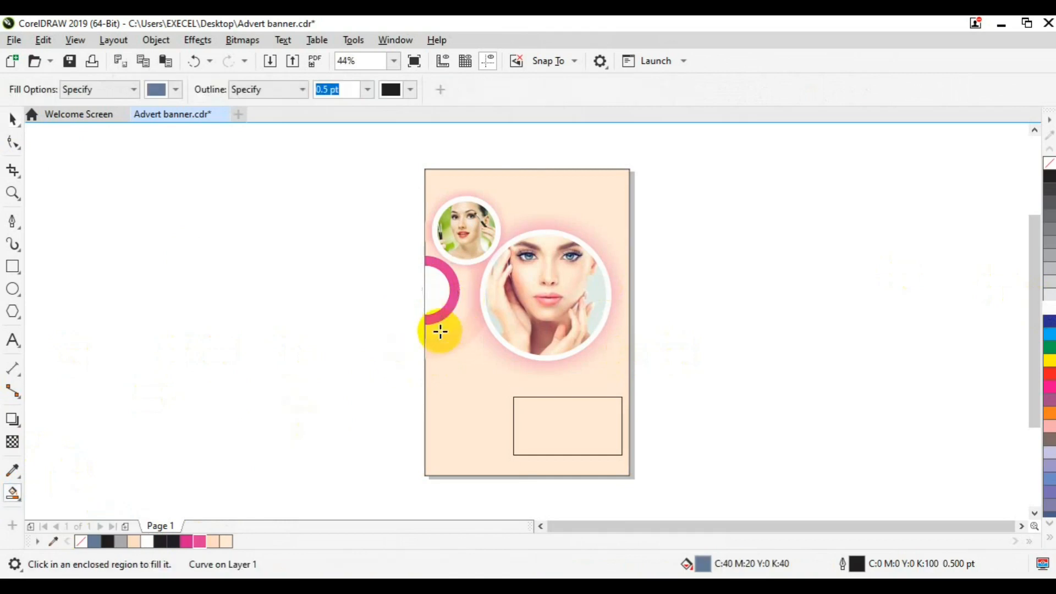
# Move the photo circles aside to the right of the page
pyautogui.press('space')
pyautogui.click(460, 229)
pyautogui.moveTo(515, 281); pyautogui.dragTo(643, 285)
# Smart Fill a white band around the pink ring
pyautogui.click(788, 98)
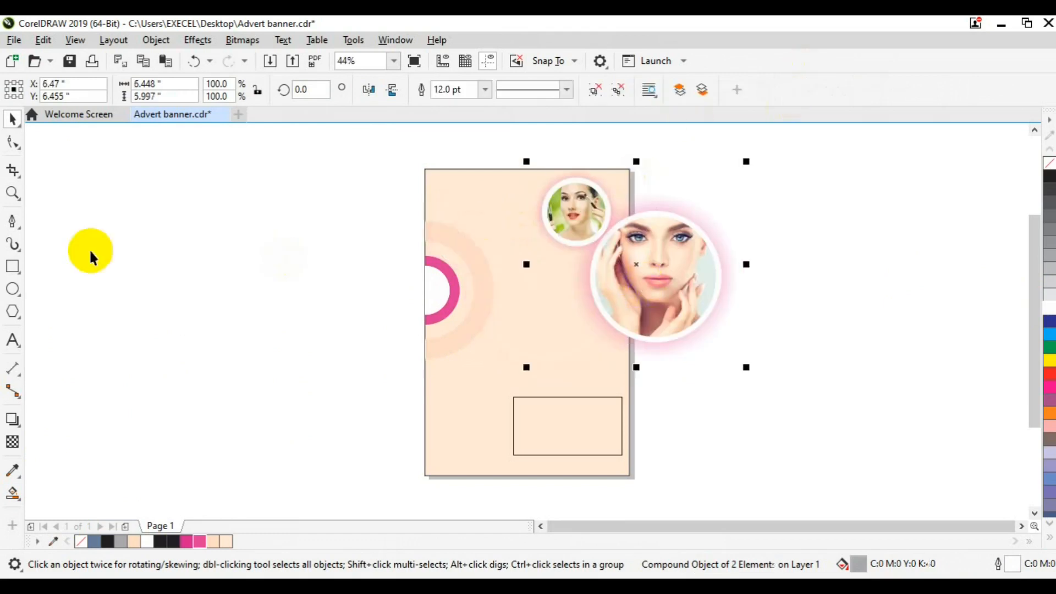
pyautogui.click(14, 495)
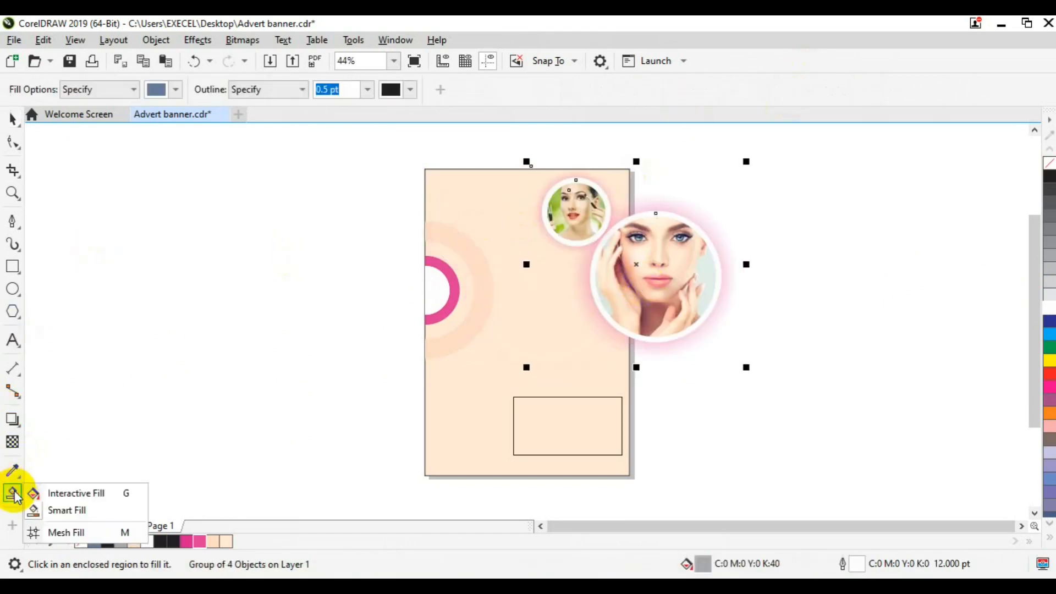
pyautogui.click(113, 509)
pyautogui.click(450, 258)
pyautogui.press('space')
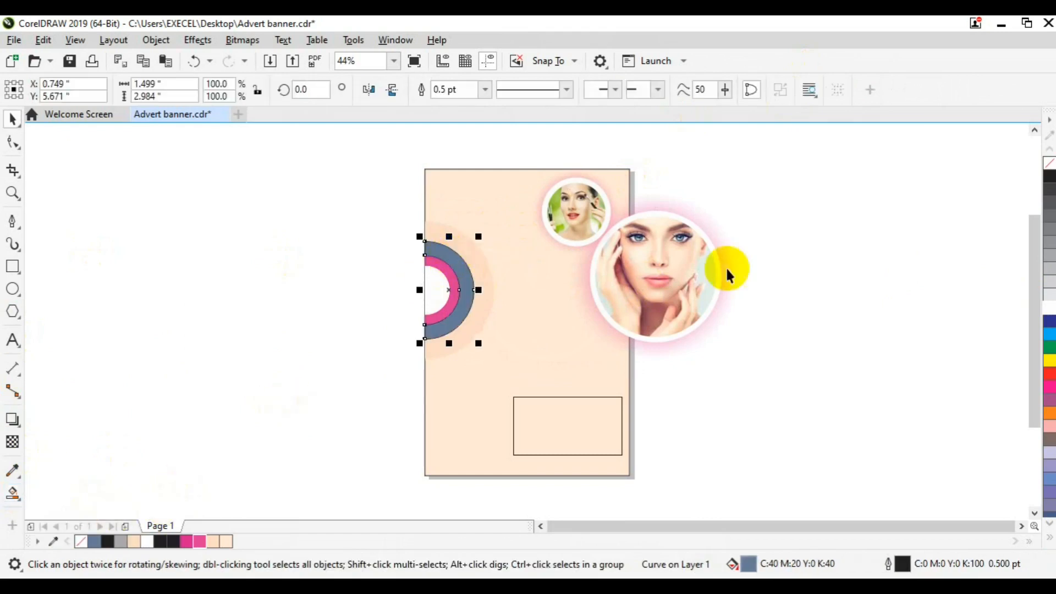
pyautogui.click(1048, 305)
pyautogui.moveTo(358, 177); pyautogui.dragTo(538, 368)
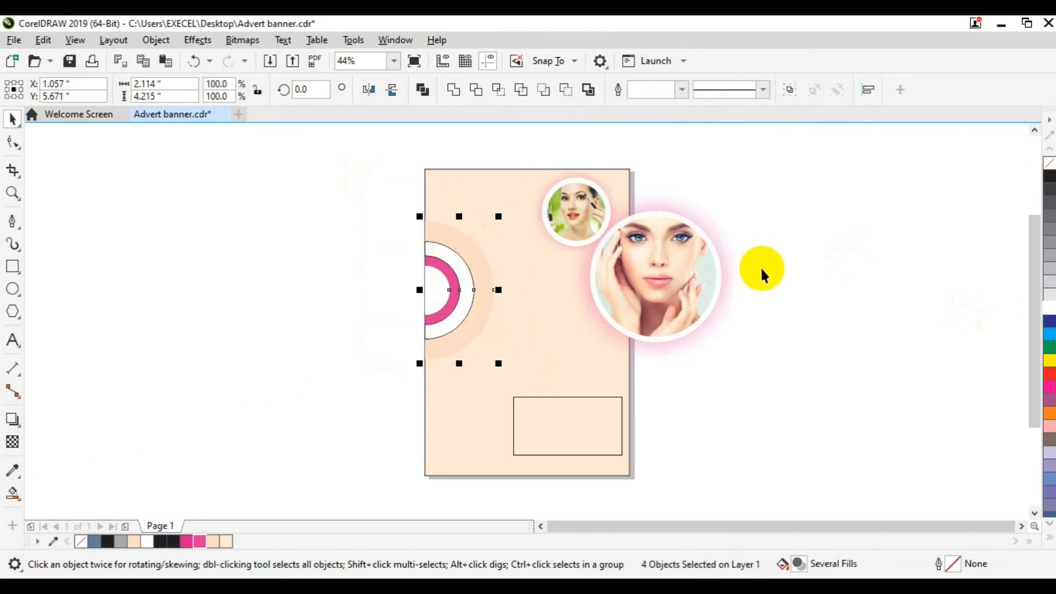
# Move the face circles back onto the page, bring them to front, and nudge up-left
pyautogui.click(634, 242)
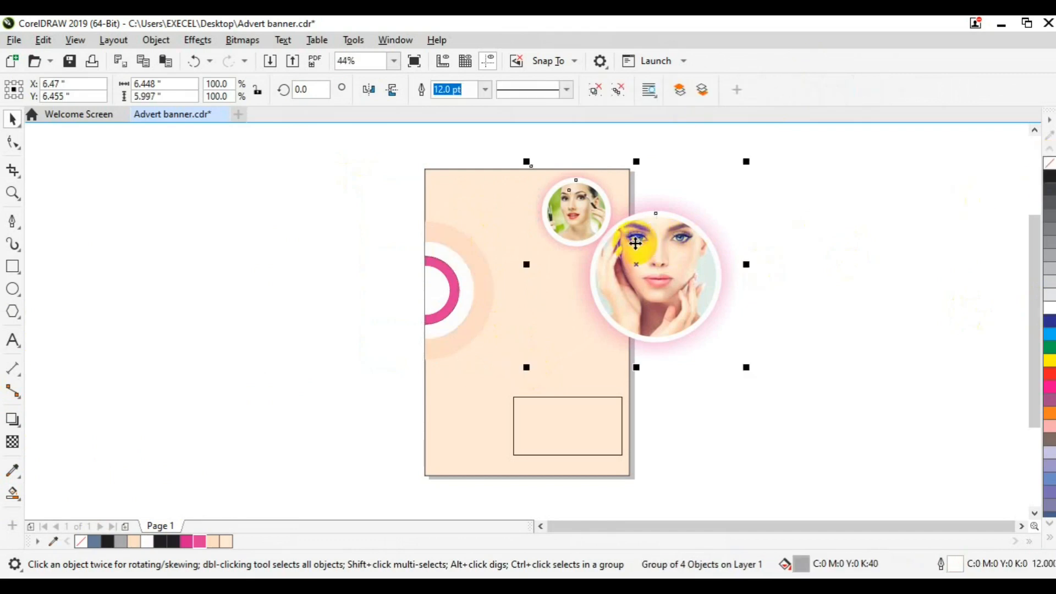
pyautogui.moveTo(635, 243); pyautogui.dragTo(533, 276)
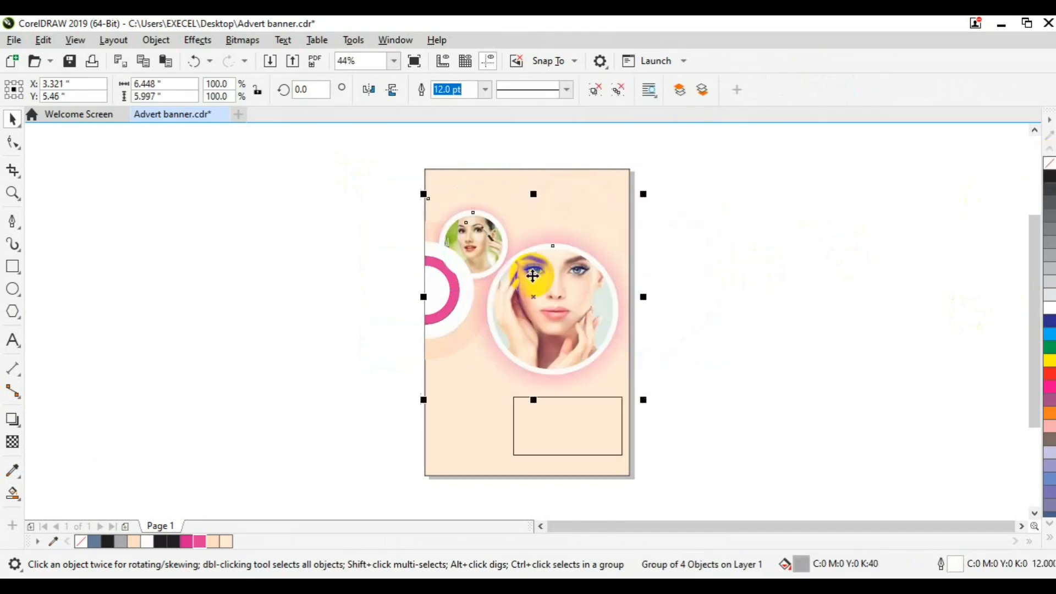
pyautogui.rightClick(532, 275)
pyautogui.moveTo(622, 251)
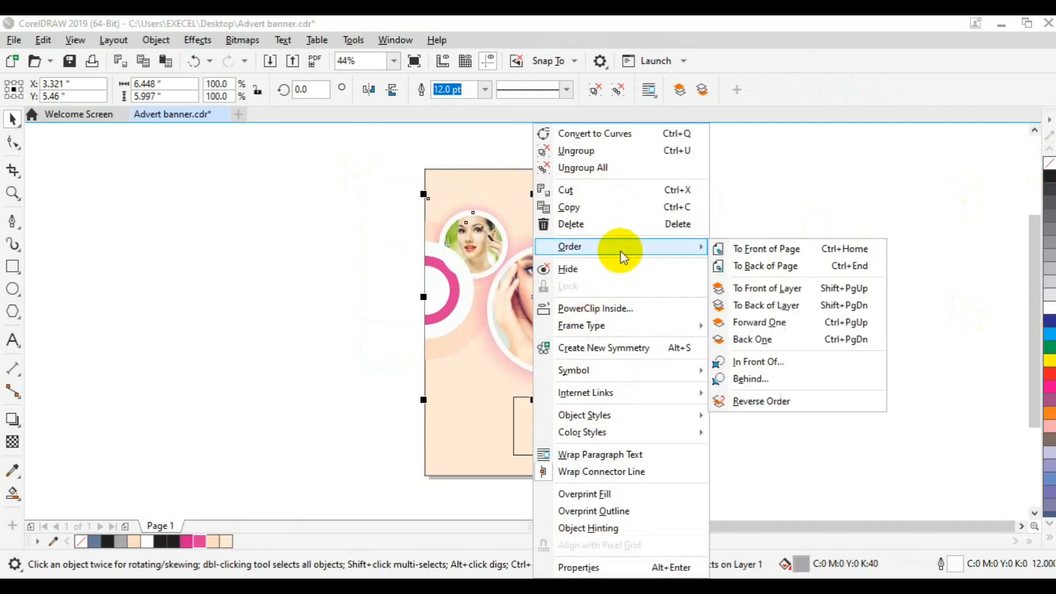
pyautogui.click(751, 254)
pyautogui.press('Up')
pyautogui.press('Up')
pyautogui.press('Up')
pyautogui.press('Up')
pyautogui.press('Up')
pyautogui.press('Up')
pyautogui.press('Up')
pyautogui.press('Up')
pyautogui.press('Up')
pyautogui.press('Up')
pyautogui.press('Up')
pyautogui.press('Up')
pyautogui.press('Up')
pyautogui.press('Up')
pyautogui.press('Up')
pyautogui.press('Up')
pyautogui.press('Up')
pyautogui.press('Up')
pyautogui.press('Up')
pyautogui.press('Up')
pyautogui.press('Left')
pyautogui.press('Left')
pyautogui.press('Left')
pyautogui.press('Left')
pyautogui.press('Left')
pyautogui.press('Left')
pyautogui.press('Left')
pyautogui.press('Left')
pyautogui.press('Left')
pyautogui.press('Left')
pyautogui.press('Left')
pyautogui.press('Left')
pyautogui.press('Left')
pyautogui.press('Left')
pyautogui.press('Left')
pyautogui.press('Left')
pyautogui.press('Left')
pyautogui.press('Left')
pyautogui.press('Left')
pyautogui.press('Left')
pyautogui.press('Left')
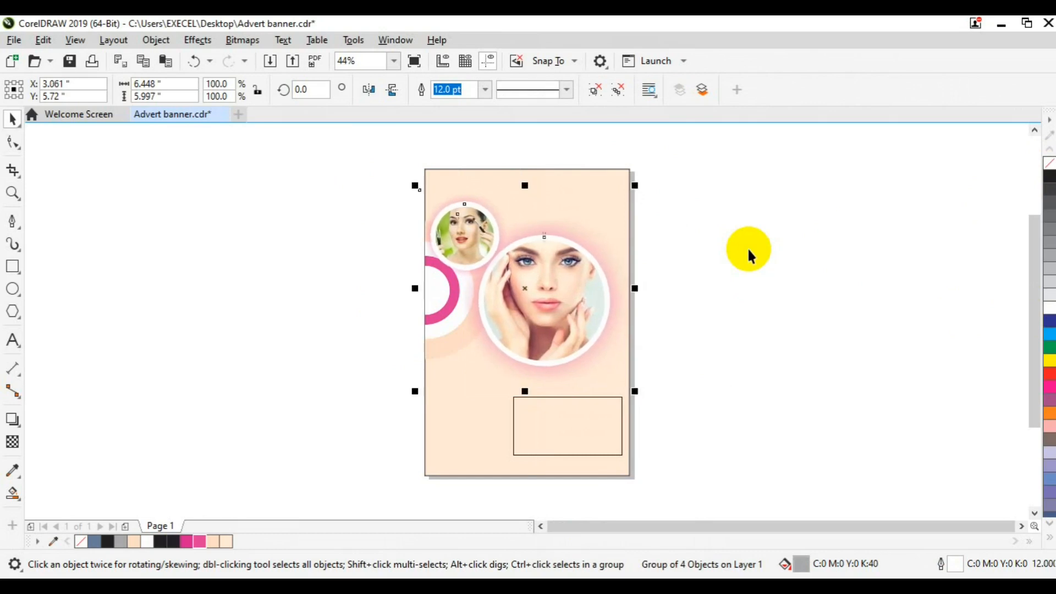
pyautogui.click(752, 341)
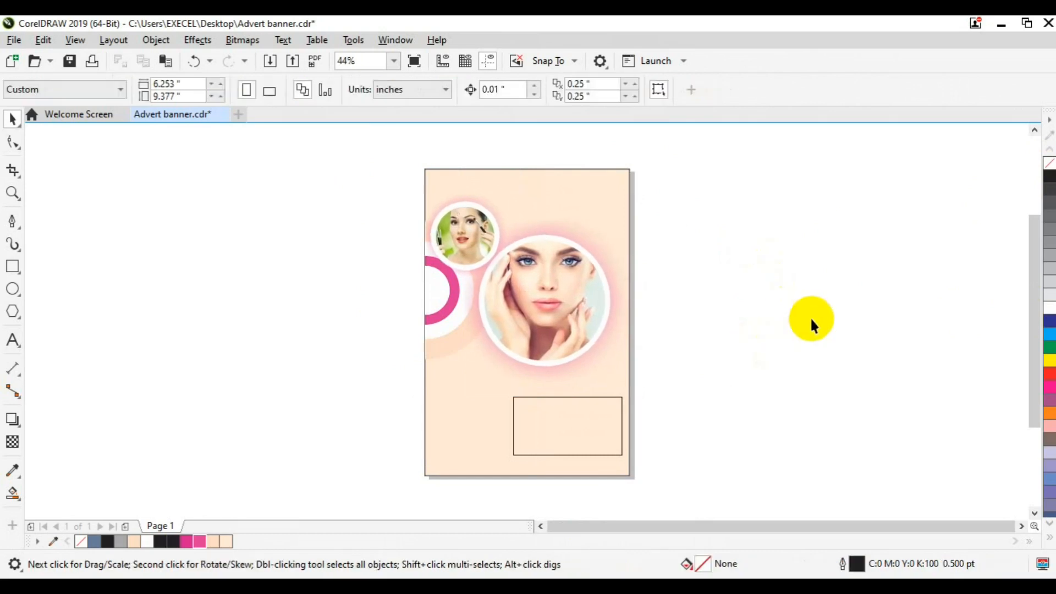
# Fill the lower rectangle white and remove its outline
pyautogui.click(567, 426)
pyautogui.click(1047, 307)
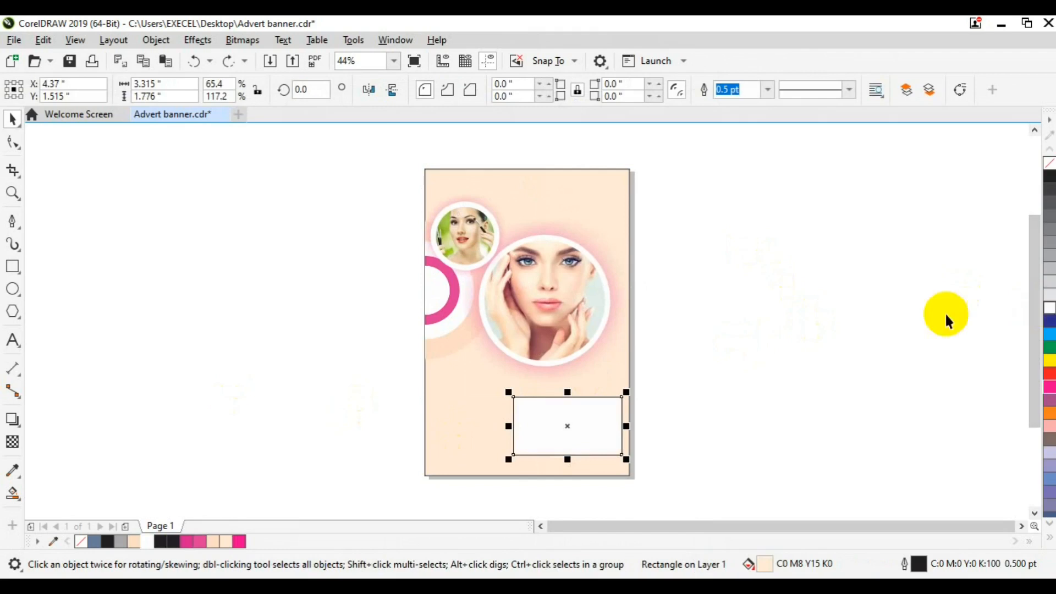
pyautogui.rightClick(1048, 162)
pyautogui.click(505, 413)
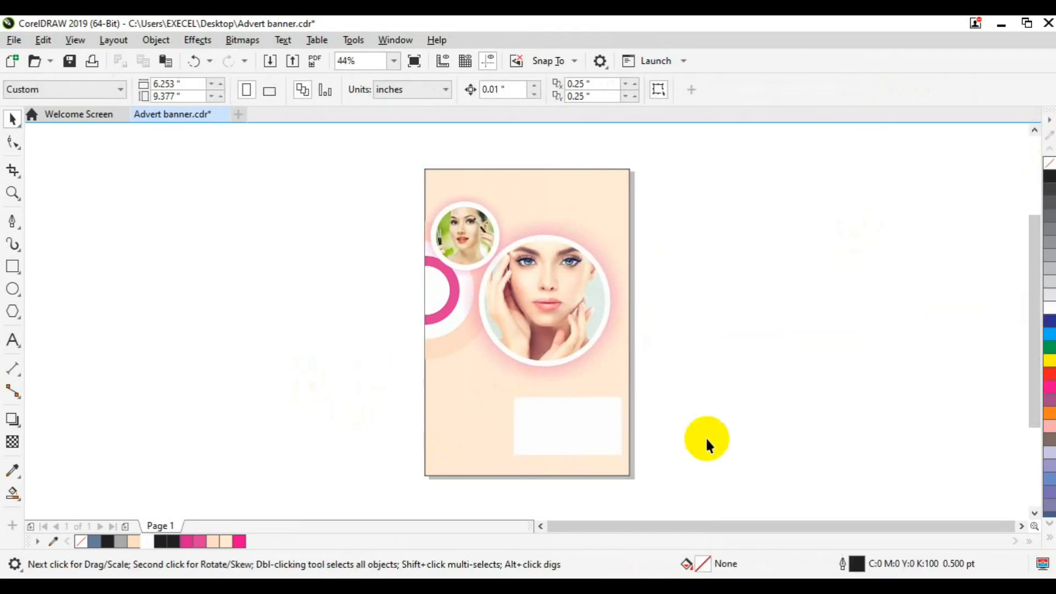
# Apply a fountain transparency so the rectangle fades out toward its left side
pyautogui.click(560, 440)
pyautogui.click(12, 441)
pyautogui.moveTo(495, 424); pyautogui.dragTo(551, 425)
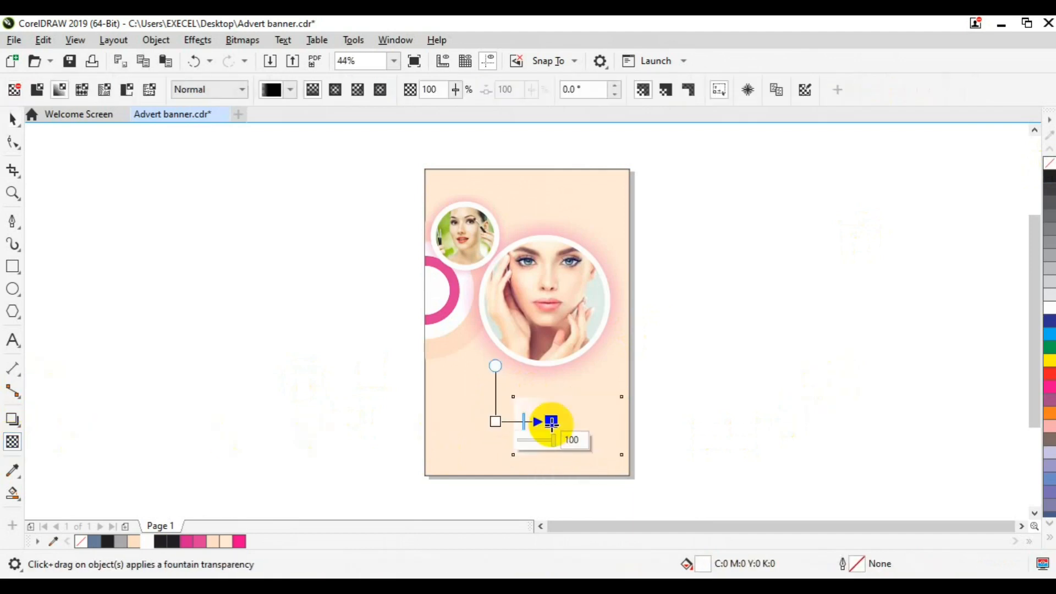
pyautogui.hotkey('ctrl', 'z')
pyautogui.hotkey('ctrl', 'z')
pyautogui.moveTo(563, 425); pyautogui.dragTo(489, 424)
pyautogui.moveTo(565, 425); pyautogui.dragTo(548, 385)
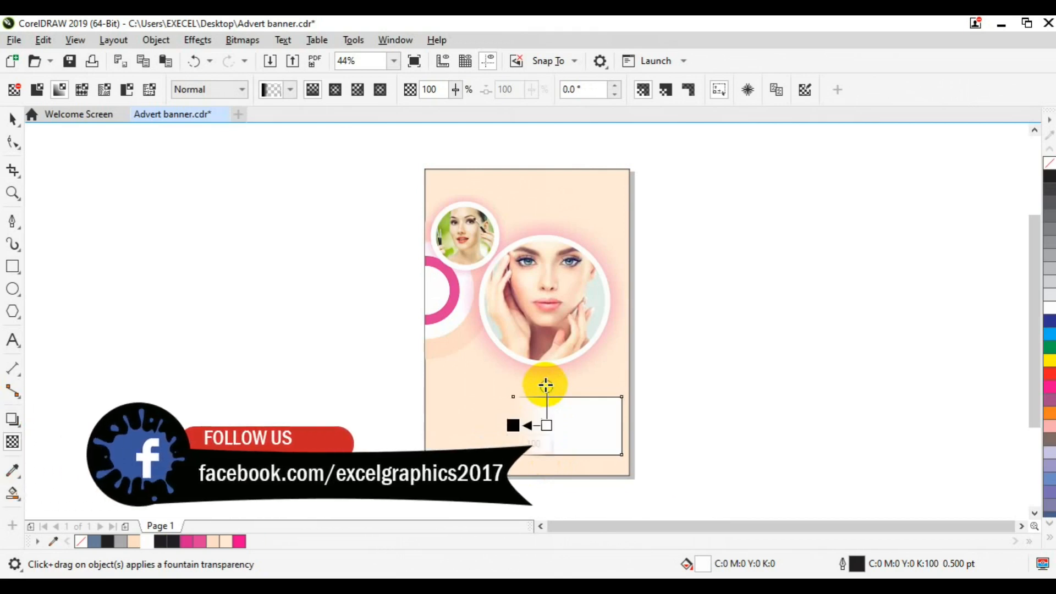
pyautogui.moveTo(548, 426); pyautogui.dragTo(550, 426)
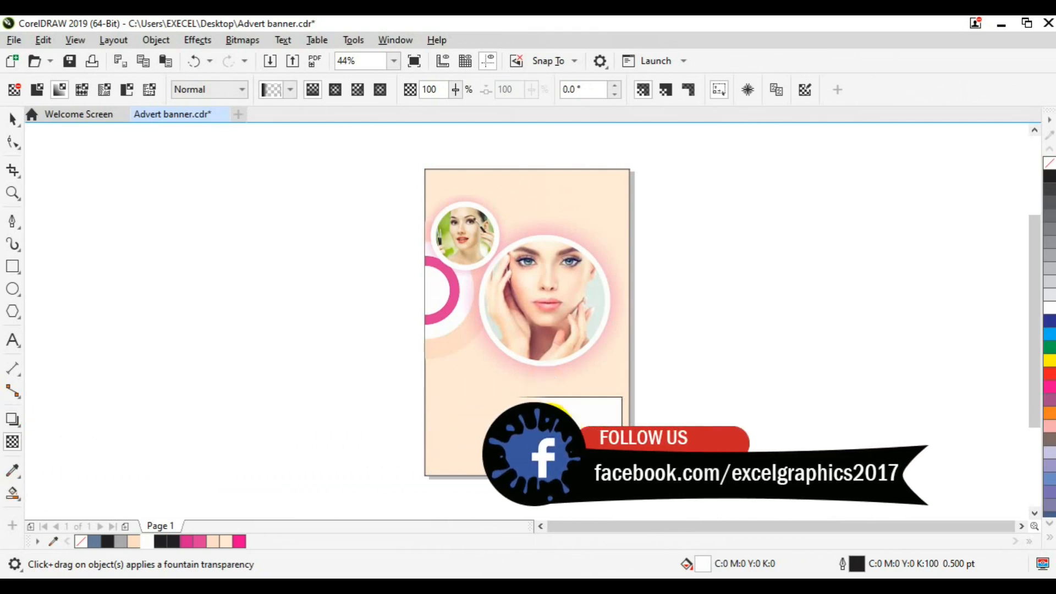
pyautogui.press('space')
# Give the faded rectangle a pink outline
pyautogui.rightClick(200, 542)
pyautogui.click(597, 436)
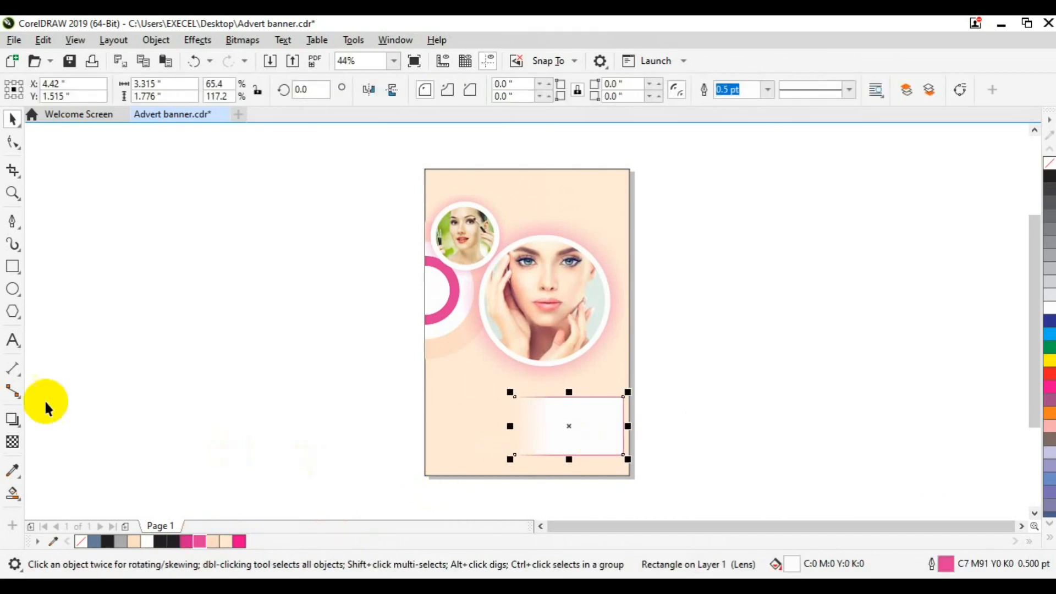
pyautogui.click(12, 442)
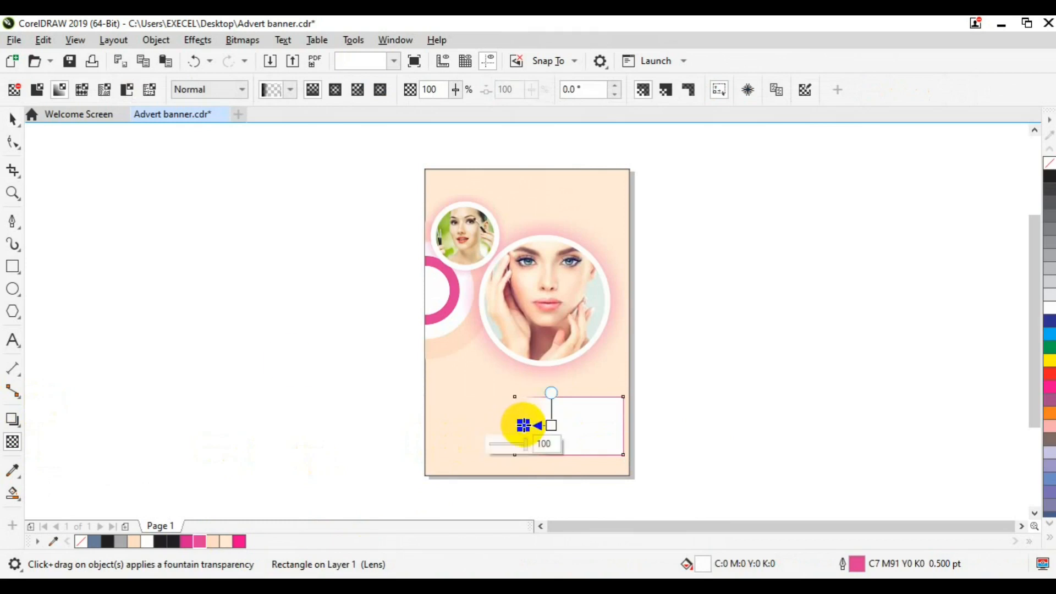
pyautogui.click(12, 117)
# Add the word FLAT as a new text object on the canvas
pyautogui.click(242, 379)
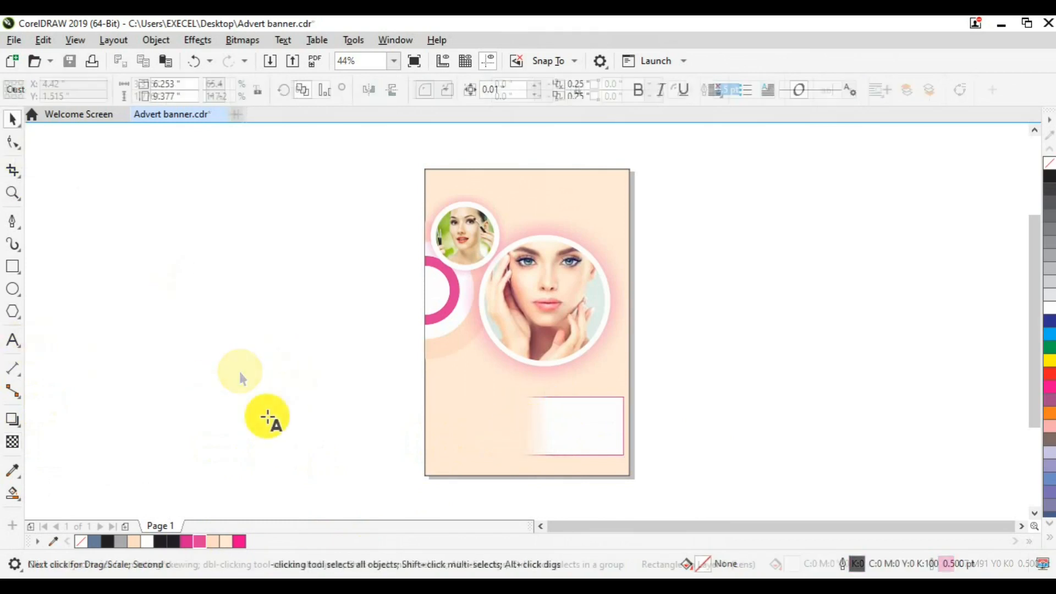
pyautogui.click(268, 418)
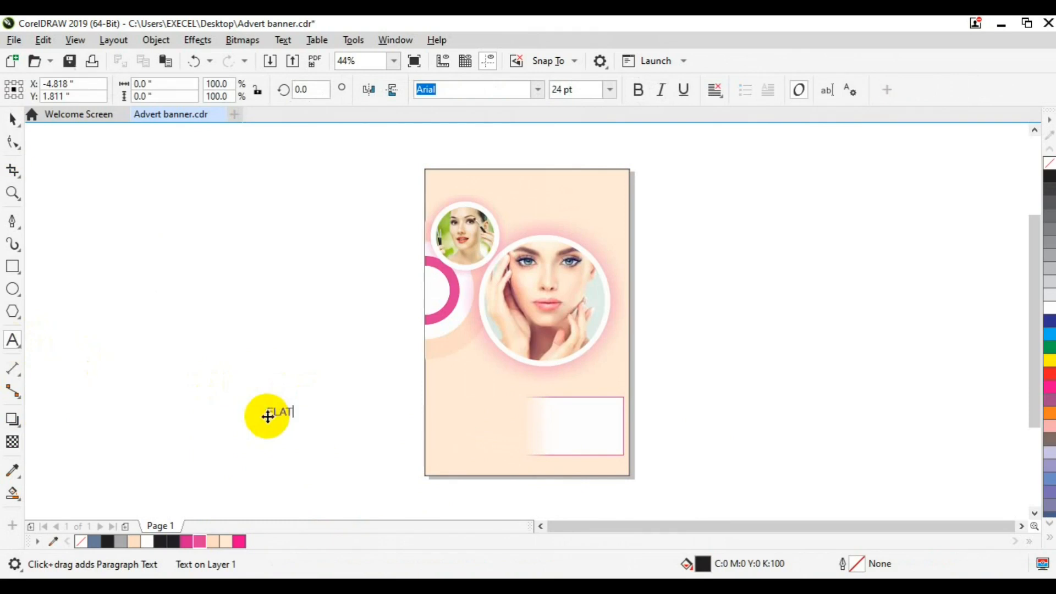
pyautogui.press('Escape')
# Set FLAT to Lato Light at 36 pt, without italic
pyautogui.click(537, 91)
pyautogui.write('LATO')
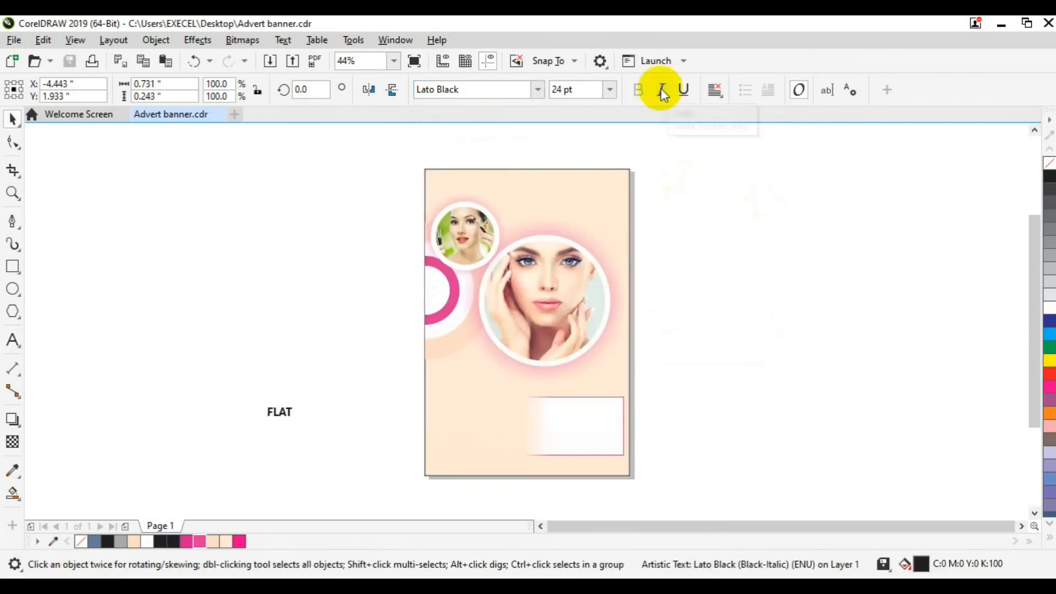
pyautogui.click(663, 94)
pyautogui.click(538, 90)
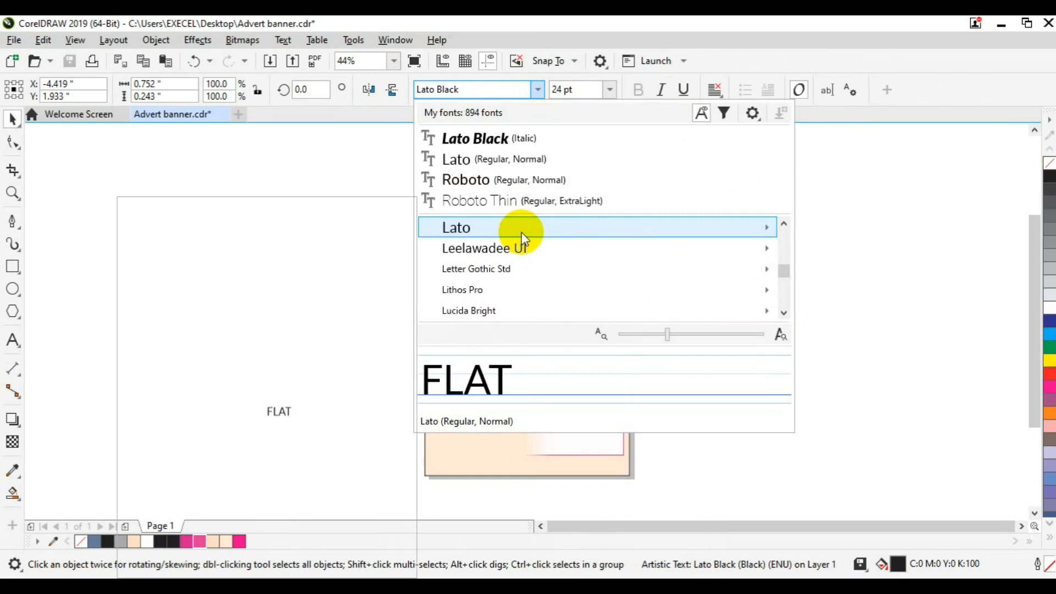
pyautogui.moveTo(522, 233)
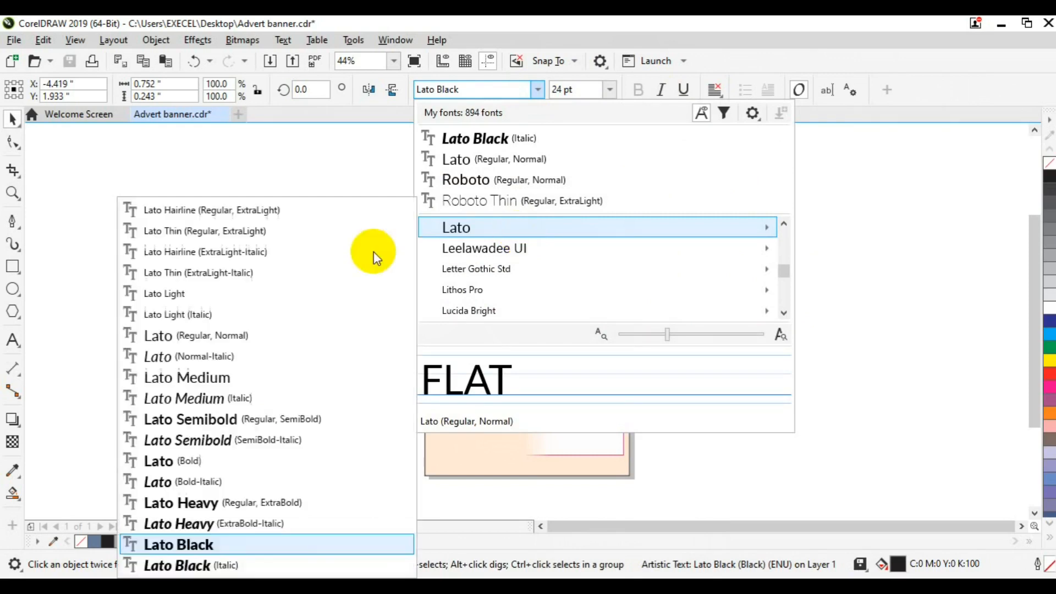
pyautogui.click(206, 300)
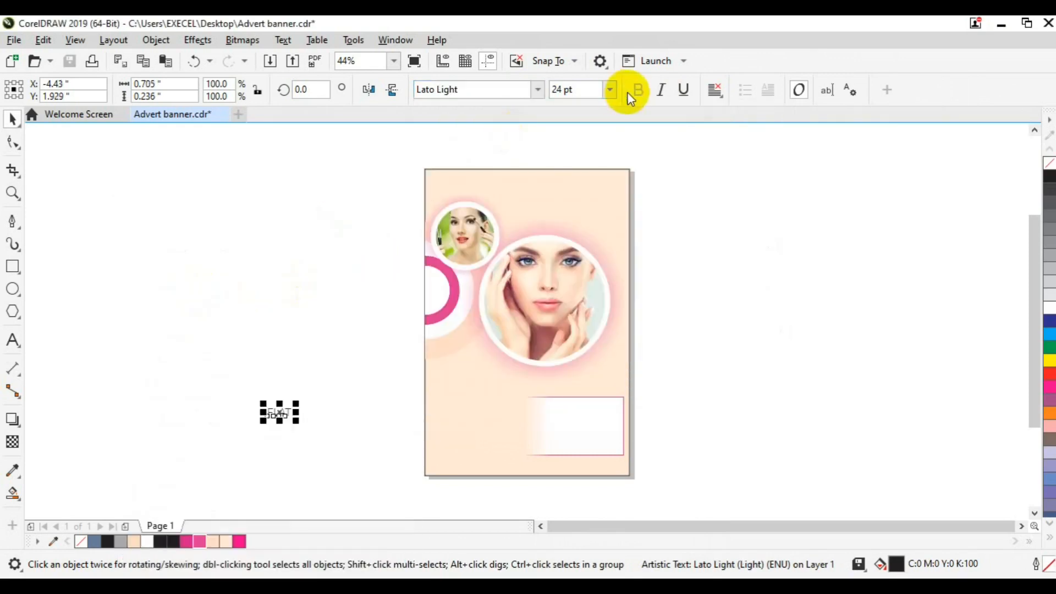
pyautogui.click(610, 90)
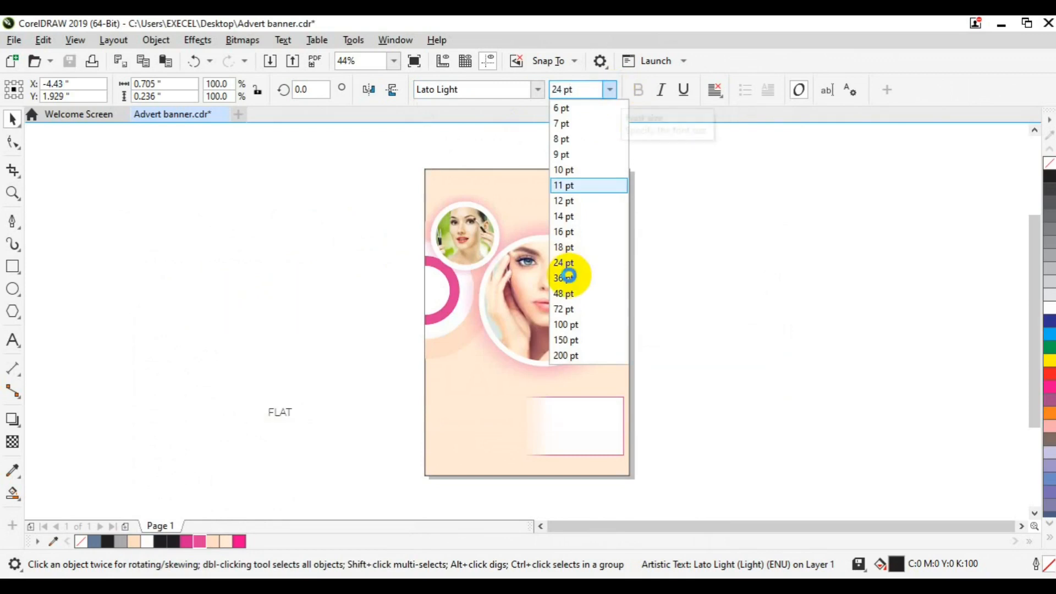
pyautogui.click(568, 278)
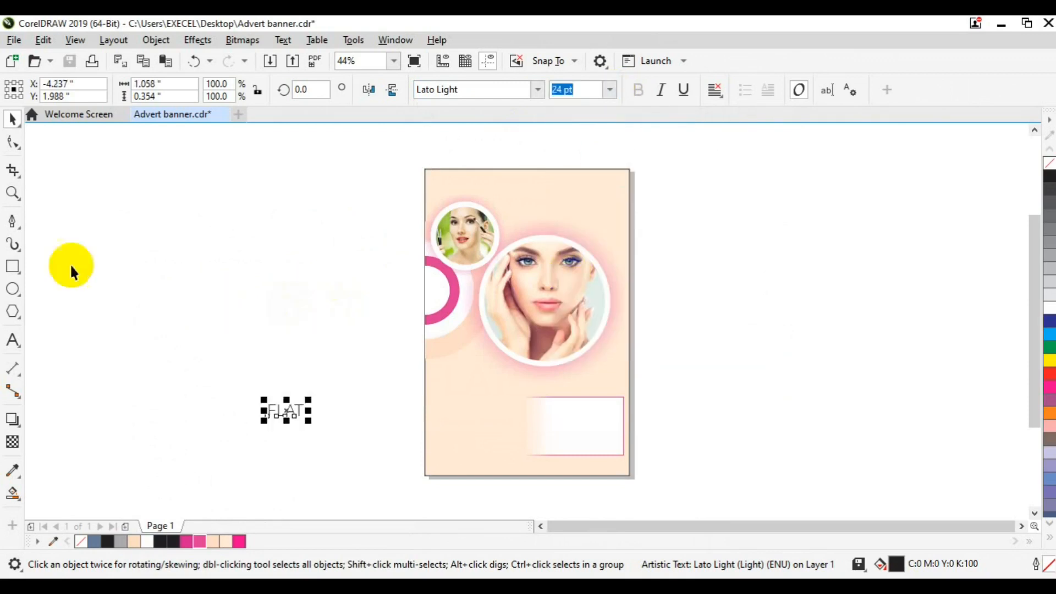
# Position FLAT near the top of the white box, zoomed in on it
pyautogui.moveTo(283, 412); pyautogui.dragTo(574, 416)
pyautogui.click(13, 193)
pyautogui.click(578, 415)
pyautogui.moveTo(519, 323); pyautogui.dragTo(525, 313)
pyautogui.click(14, 340)
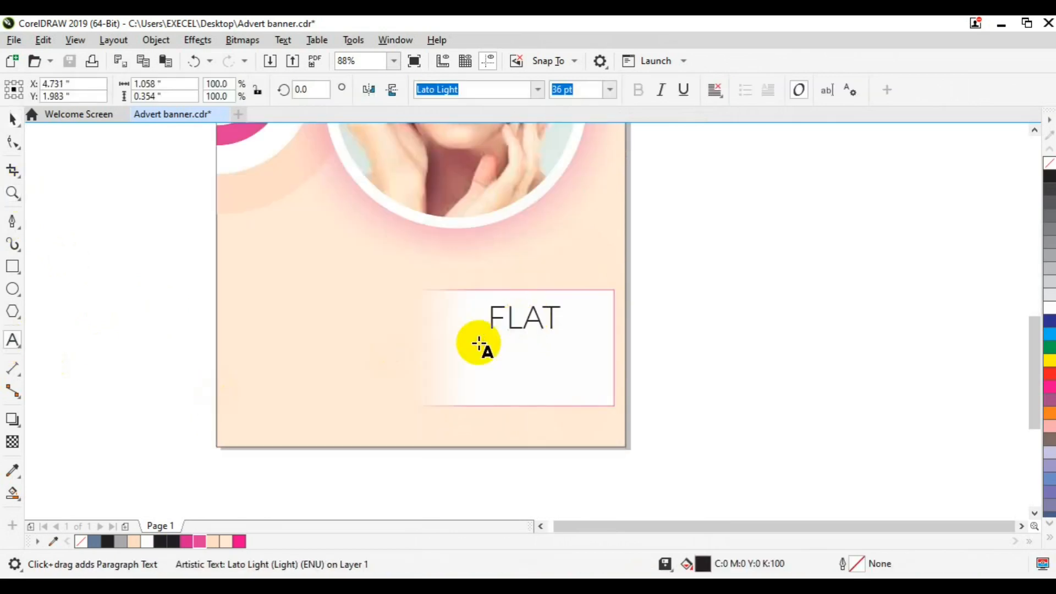
pyautogui.doubleClick(482, 342)
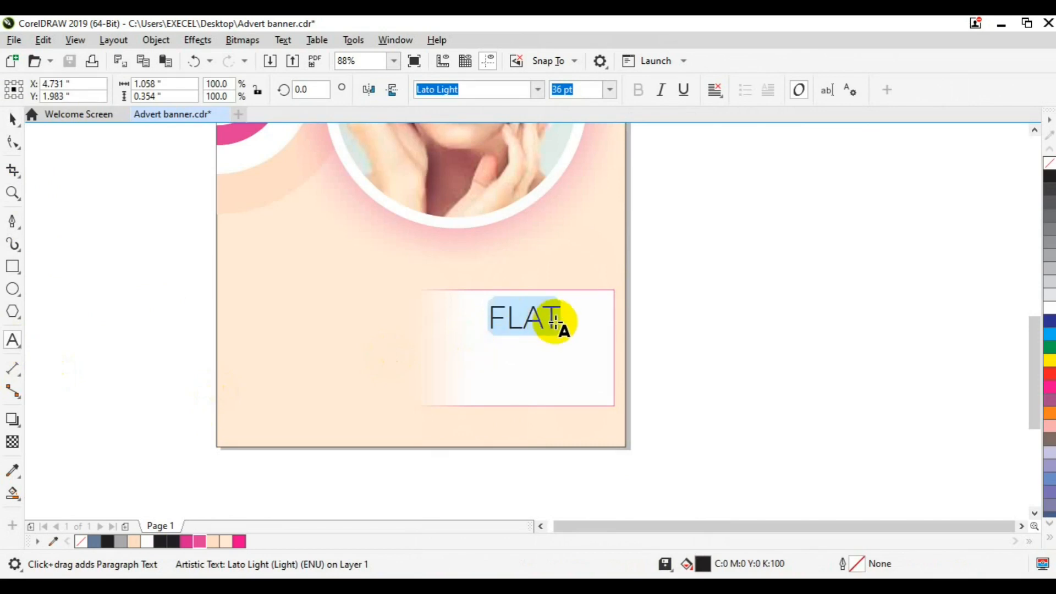
# Give FLAT 30% letter spacing and a 30 pt font size
pyautogui.hotkey('ctrl', 't')
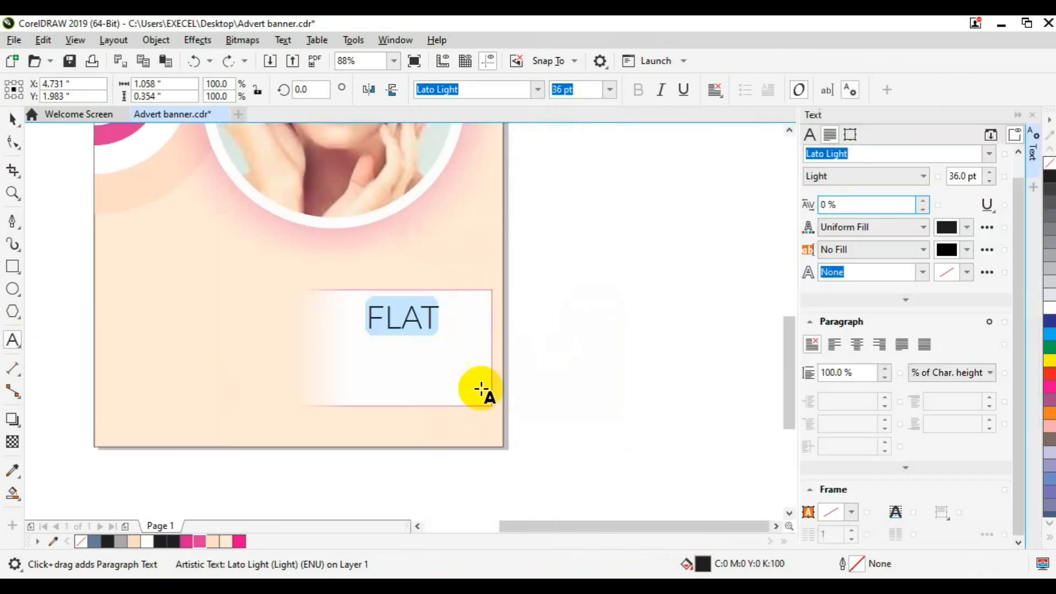
pyautogui.click(828, 205)
pyautogui.doubleClick(600, 317)
pyautogui.write('30')
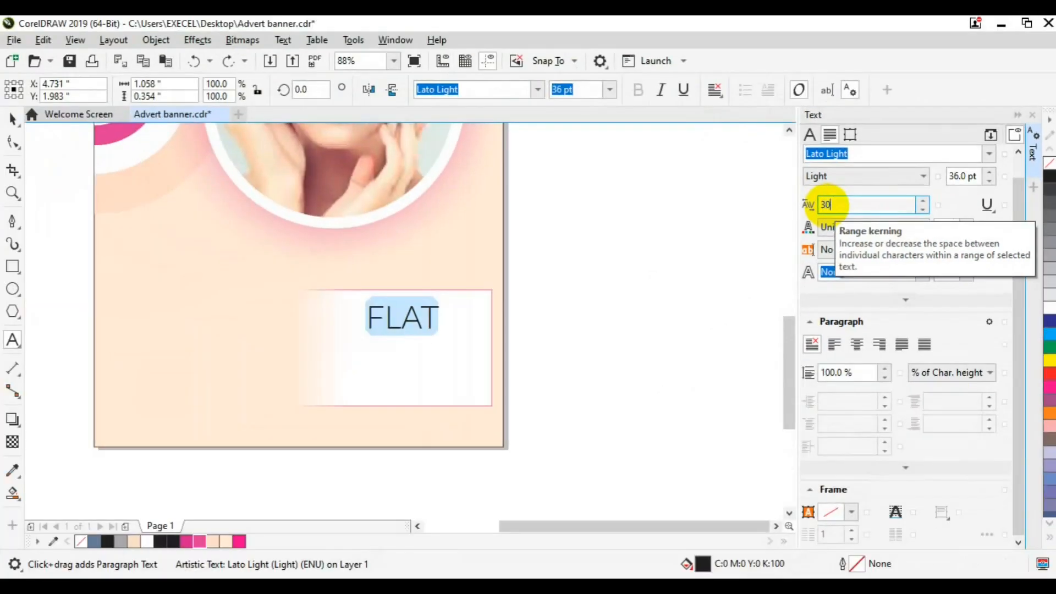
pyautogui.press('Return')
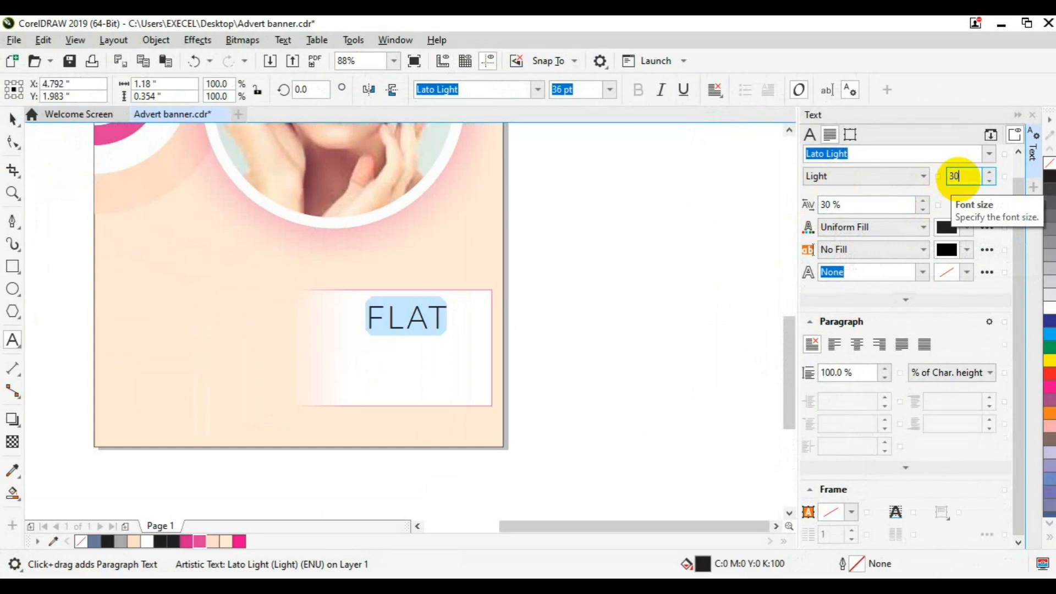
pyautogui.click(957, 178)
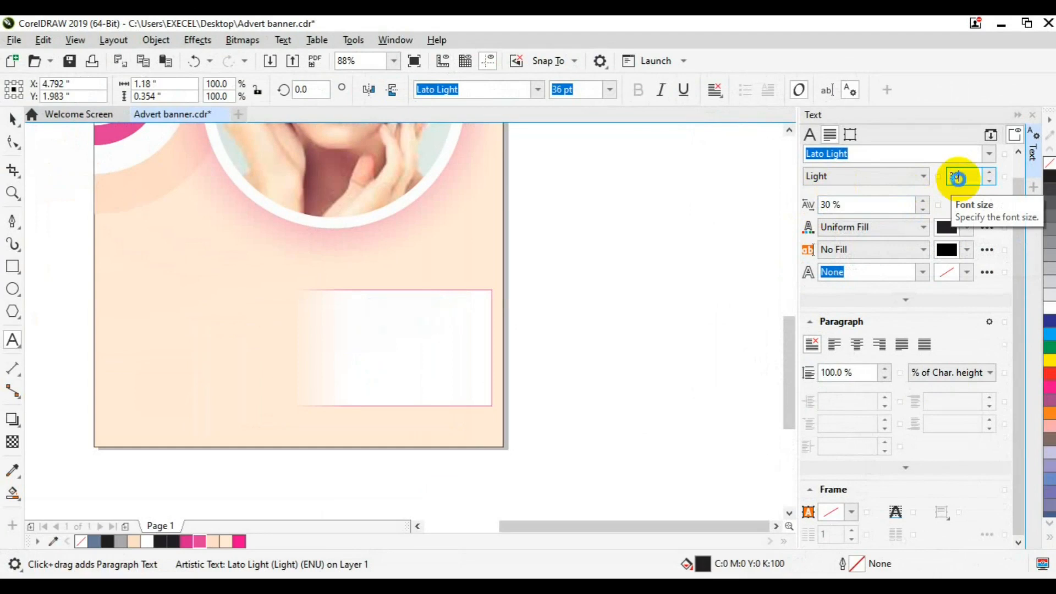
pyautogui.press('Tab')
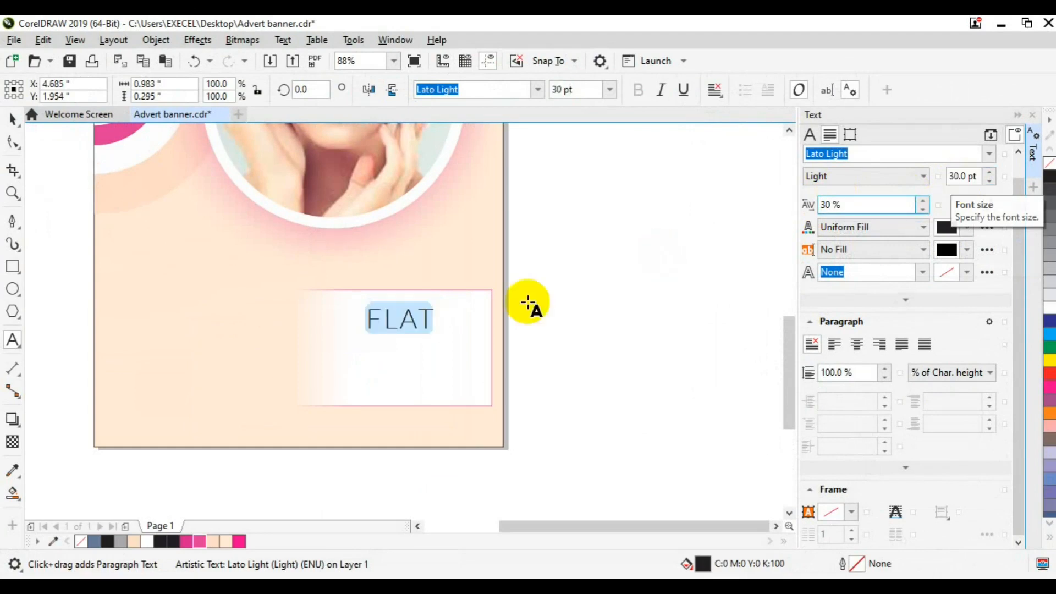
# Select the 30% characters and set them in Lato Bold
pyautogui.click(426, 324)
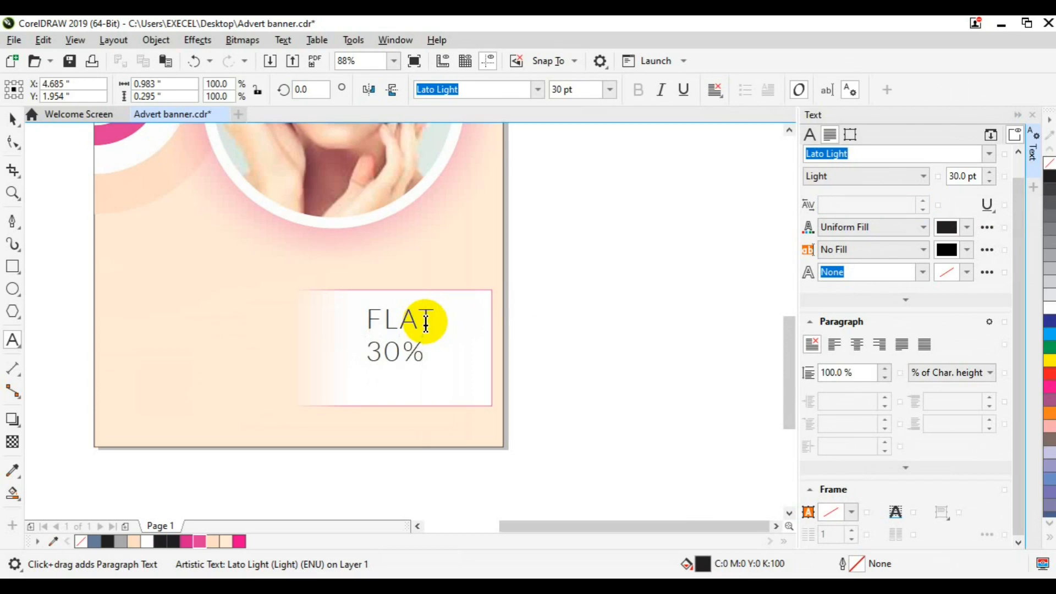
pyautogui.hotkey('shift', 'Left')
pyautogui.hotkey('shift', 'Left')
pyautogui.hotkey('shift', 'Left')
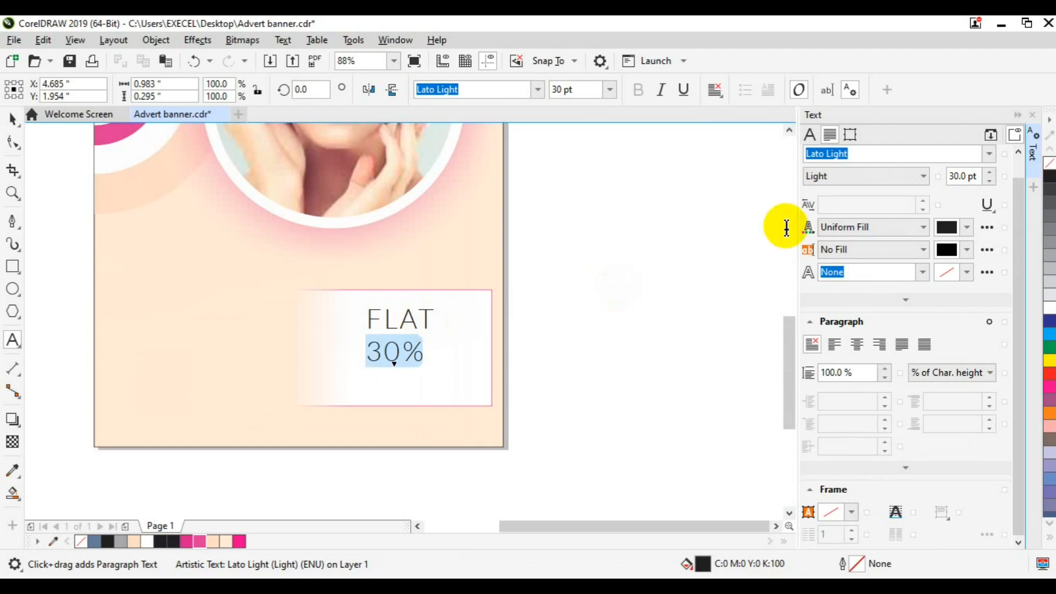
pyautogui.click(924, 177)
pyautogui.click(924, 177)
pyautogui.click(924, 177)
pyautogui.click(924, 176)
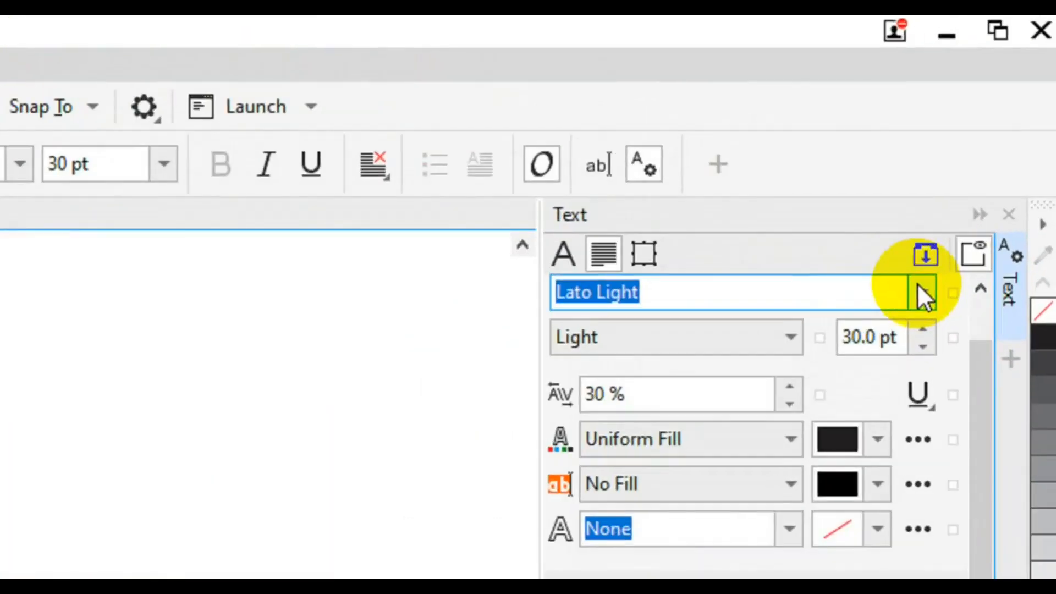
pyautogui.click(987, 155)
pyautogui.moveTo(787, 314)
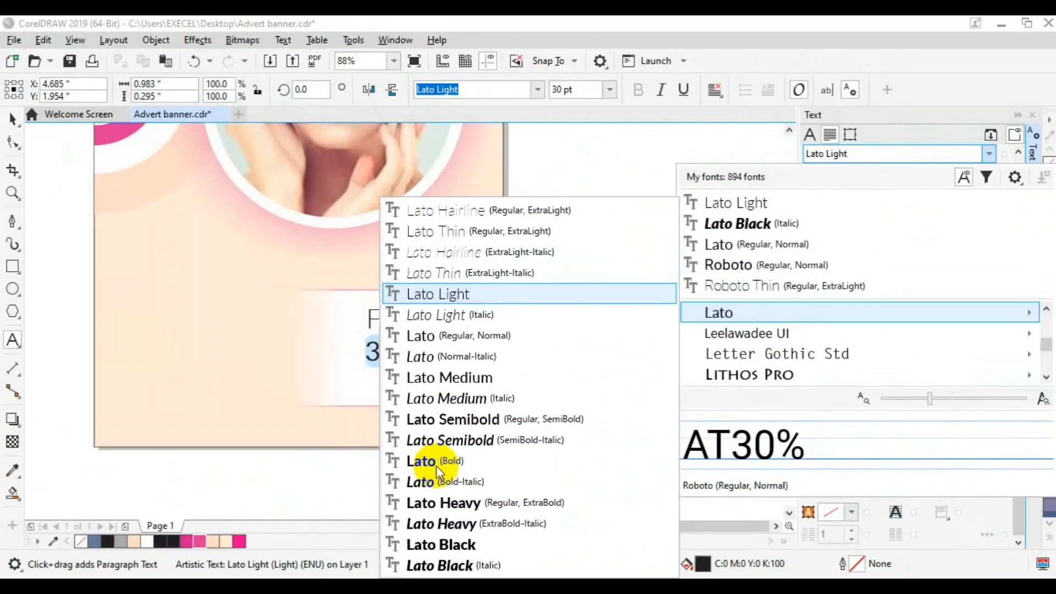
pyautogui.click(437, 466)
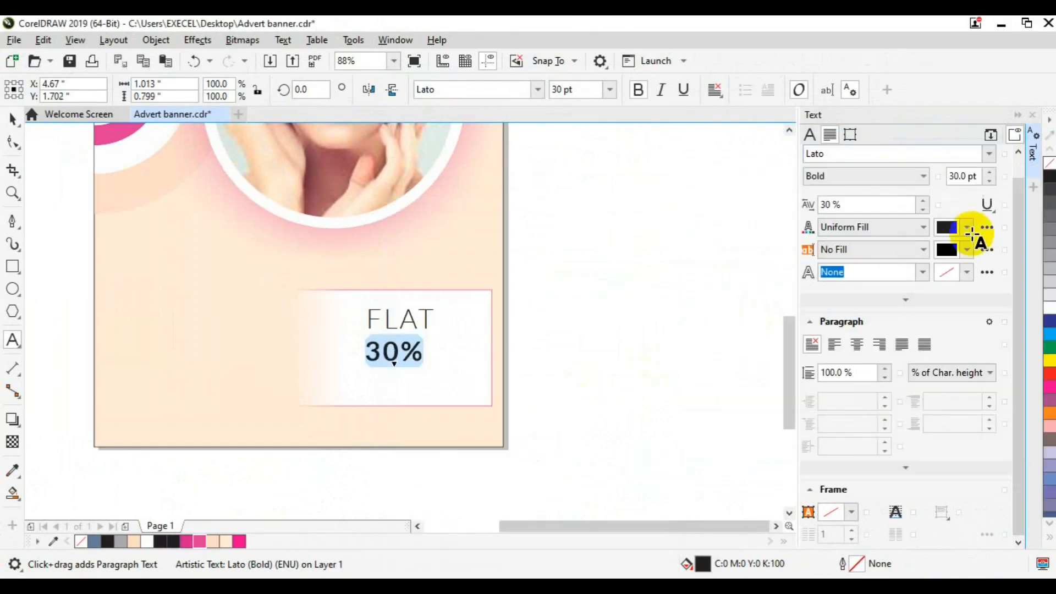
# Make 30% 50 pt with 55% letter spacing
pyautogui.click(963, 176)
pyautogui.press('Return')
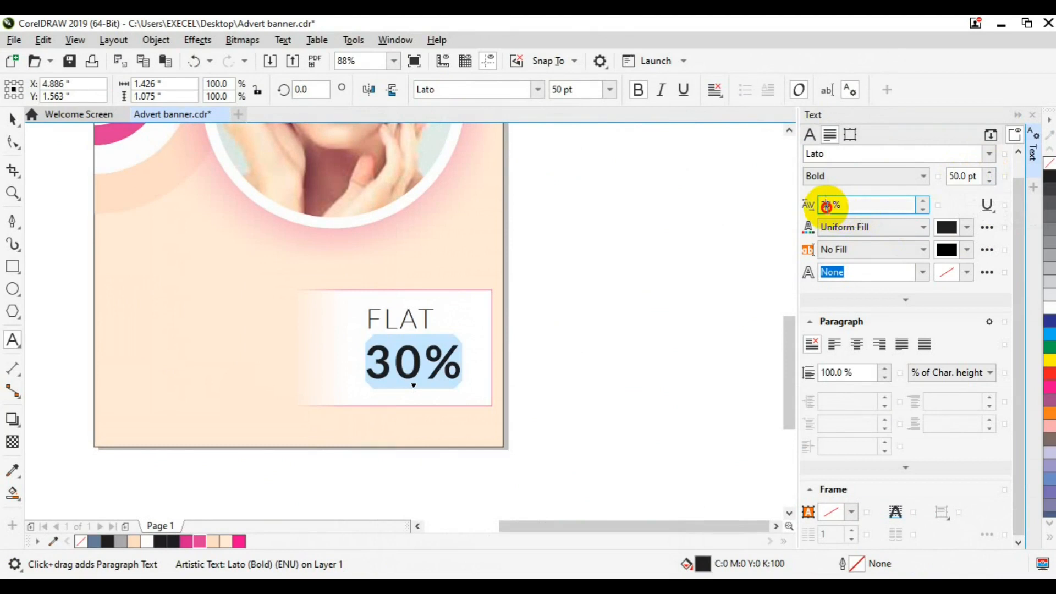
pyautogui.click(827, 206)
pyautogui.press('Return')
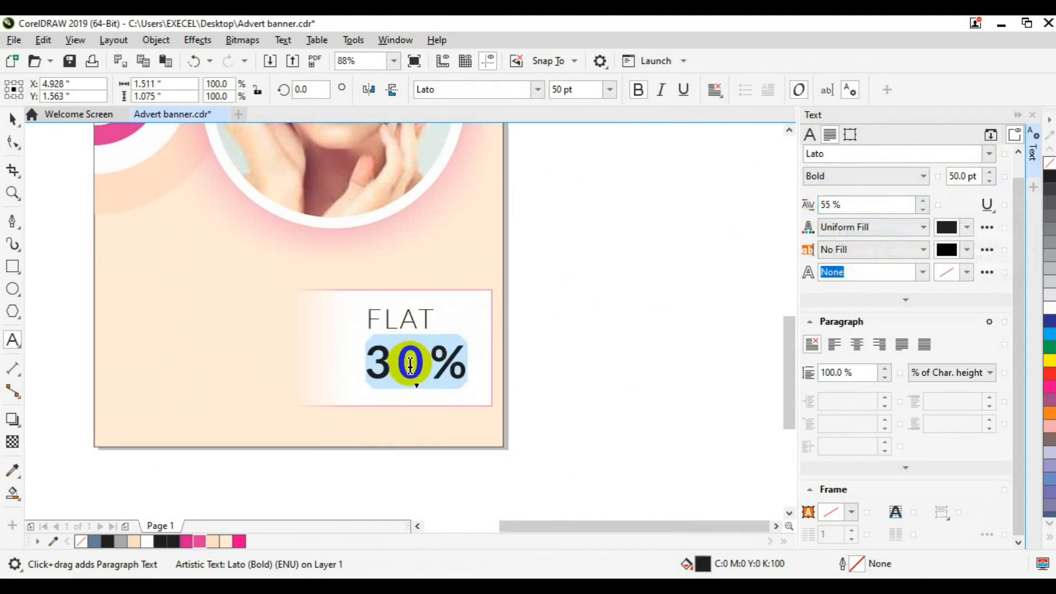
# Centre the FLAT and 30% lines and break them into separate text objects
pyautogui.hotkey('ctrl', 'a')
pyautogui.click(855, 344)
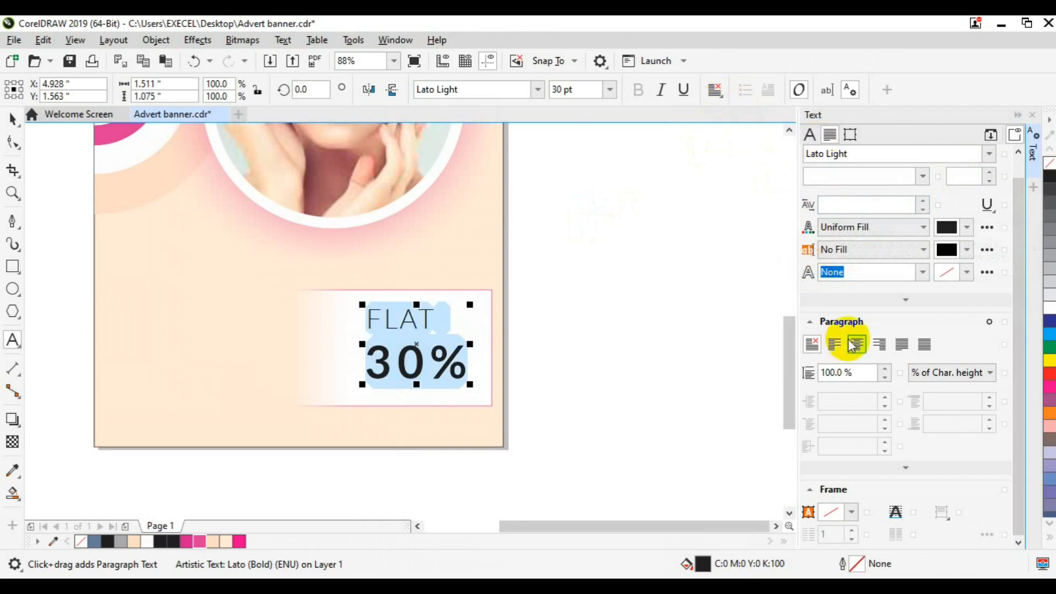
pyautogui.click(13, 118)
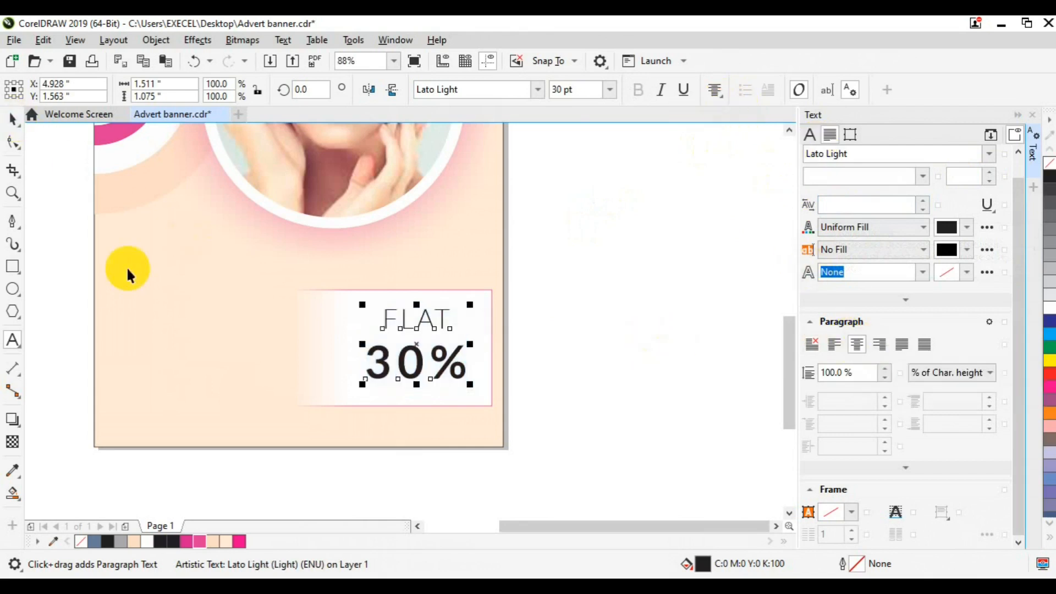
pyautogui.hotkey('ctrl', 'k')
# Duplicate FLAT as an OFF line below 30%, and colour 30% magenta
pyautogui.hotkey('ctrl', 'd')
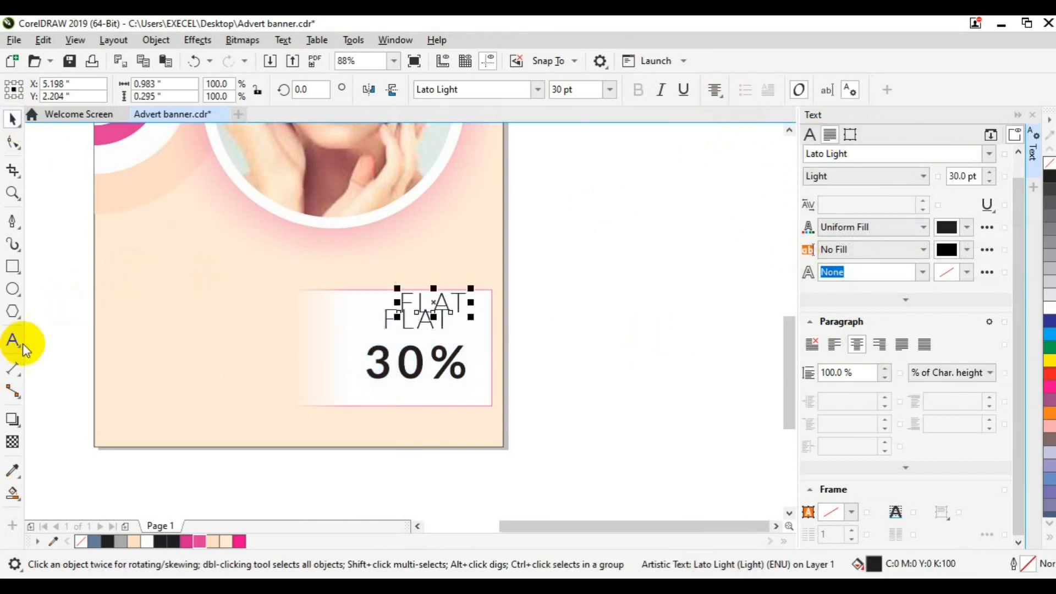
pyautogui.click(13, 340)
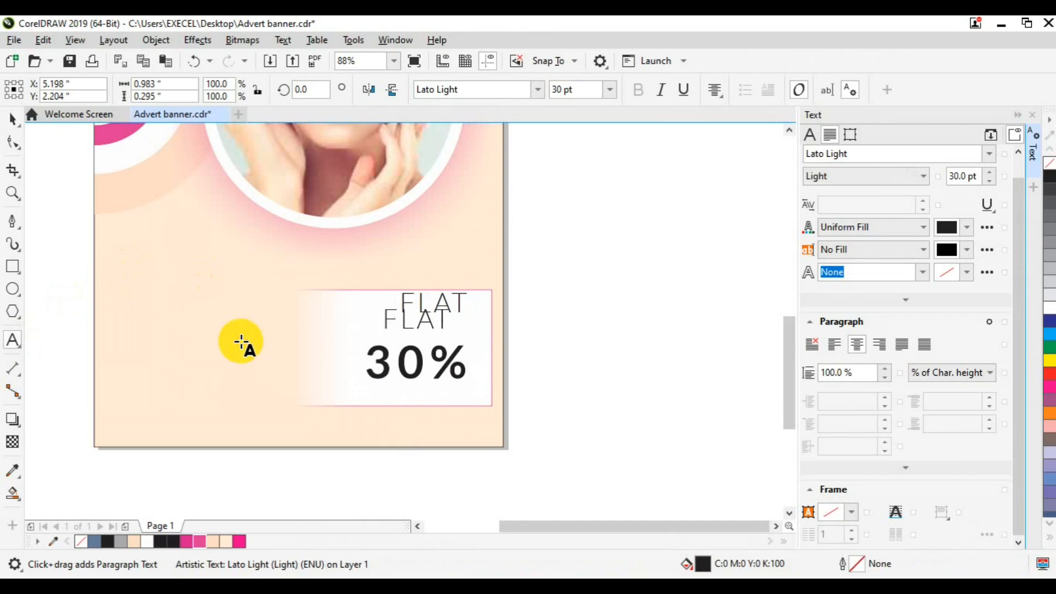
pyautogui.hotkey('ctrl', 'a')
pyautogui.write('OFF')
pyautogui.click(13, 118)
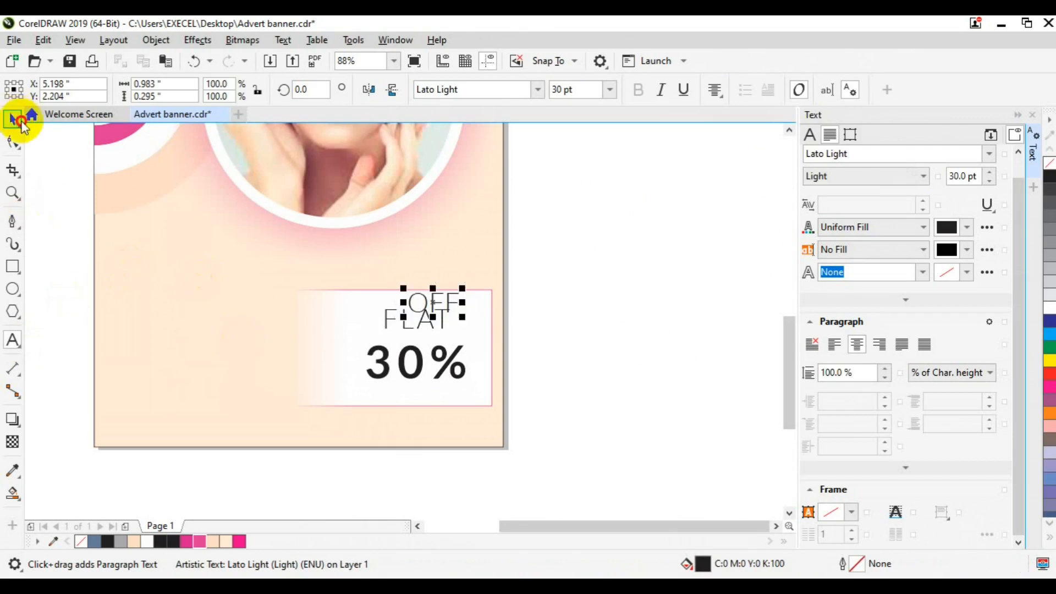
pyautogui.click(403, 364)
pyautogui.moveTo(432, 304); pyautogui.dragTo(421, 401)
pyautogui.click(418, 373)
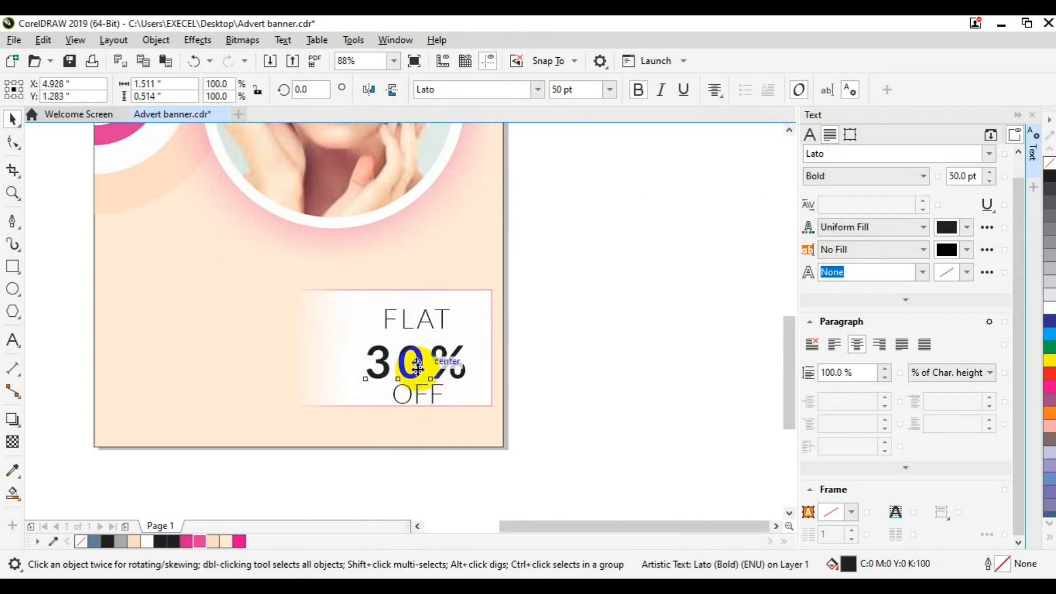
pyautogui.click(242, 541)
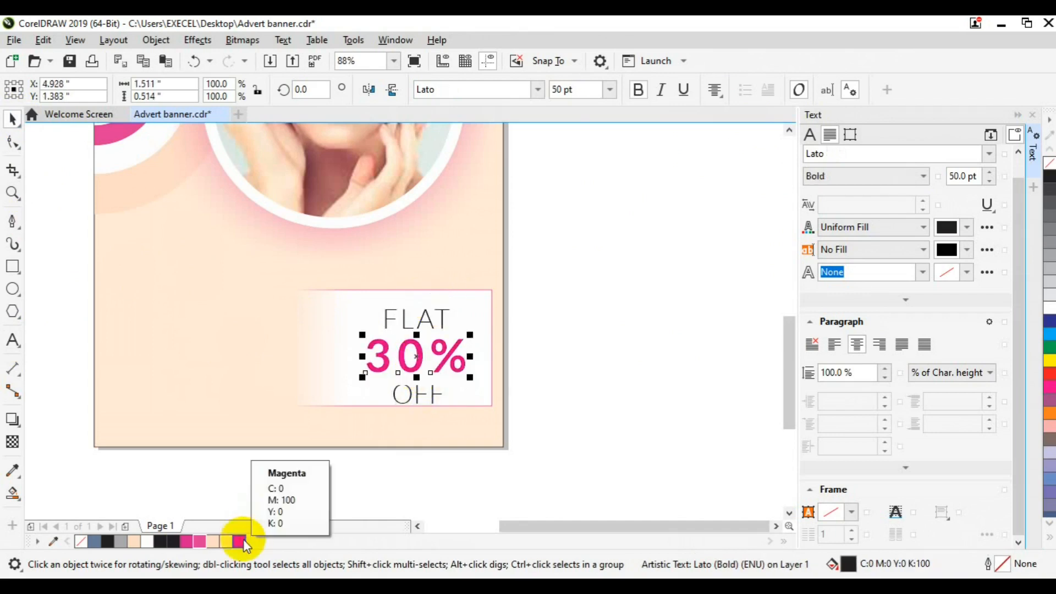
# Group FLAT, 30% and OFF into one text group
pyautogui.click(411, 395)
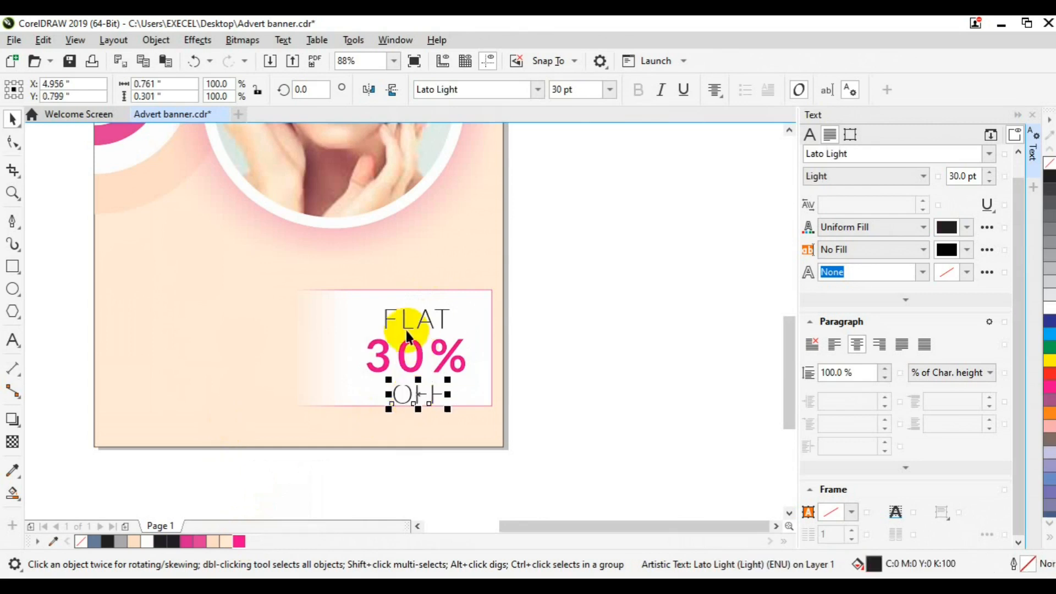
pyautogui.keyDown('shift'); pyautogui.click(405, 318); pyautogui.keyUp('shift')
pyautogui.click(530, 345)
pyautogui.click(421, 391)
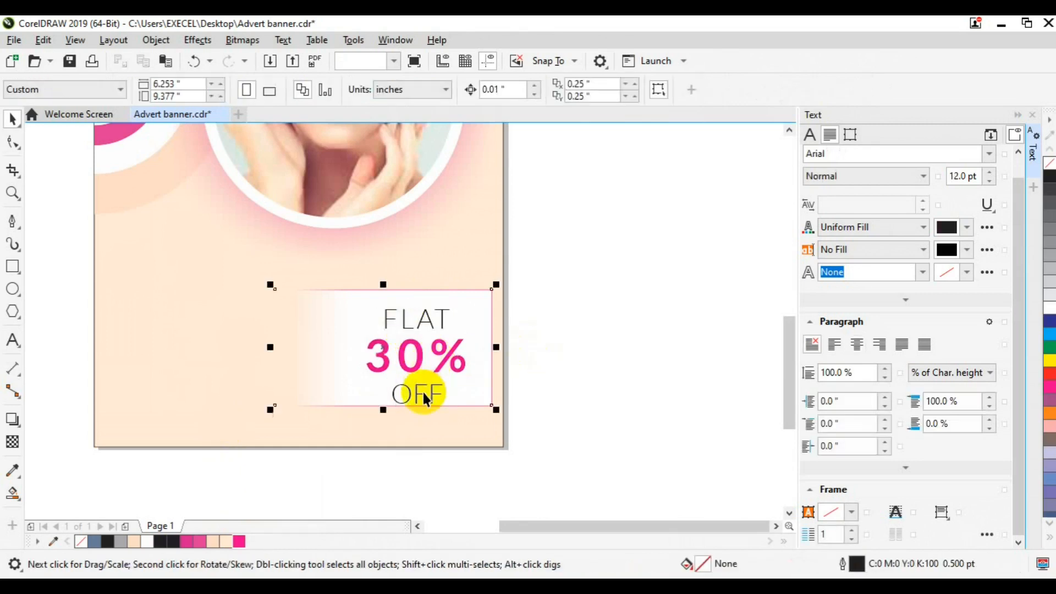
pyautogui.click(561, 350)
pyautogui.click(402, 402)
pyautogui.keyDown('shift'); pyautogui.click(404, 319); pyautogui.keyUp('shift')
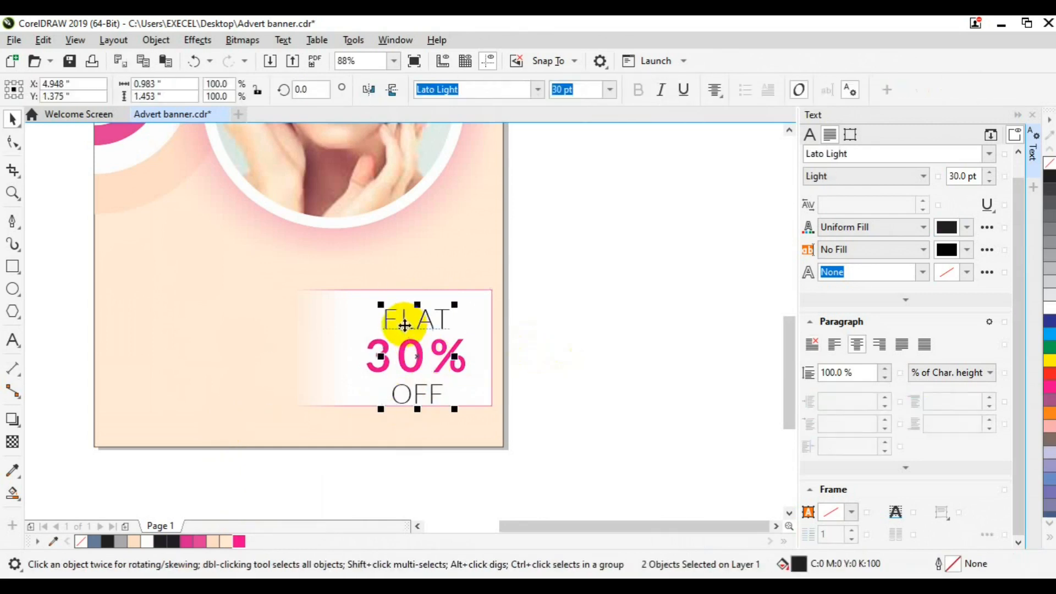
pyautogui.hotkey('ctrl', 'g')
pyautogui.keyDown('shift'); pyautogui.click(458, 368); pyautogui.keyUp('shift')
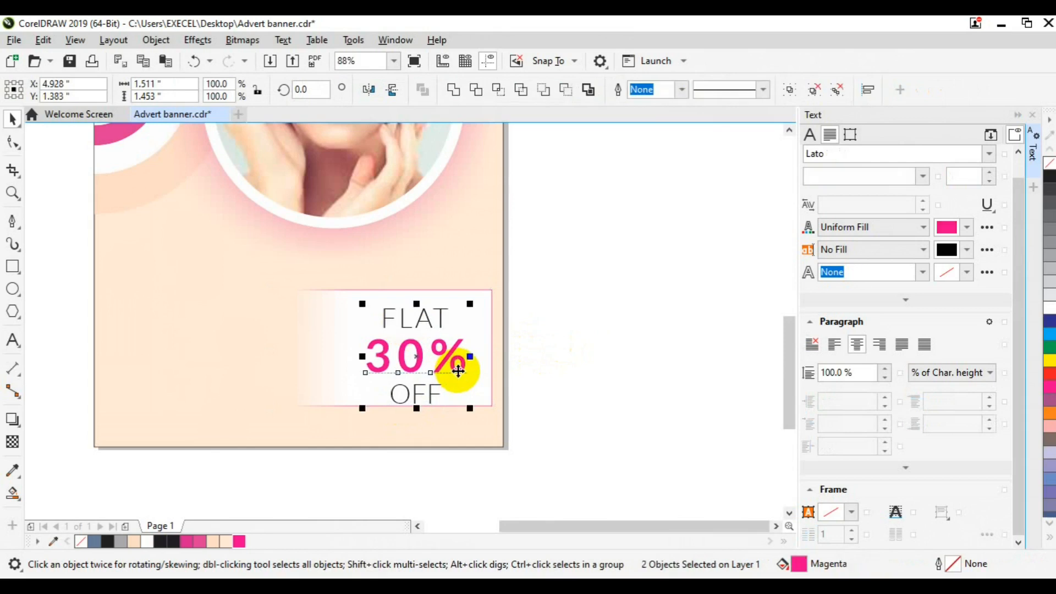
pyautogui.hotkey('ctrl', 'g')
pyautogui.keyDown('shift'); pyautogui.click(478, 391); pyautogui.keyUp('shift')
# Centre the grouped offer text in the white box, shifting it slightly right
pyautogui.press('c')
pyautogui.press('e')
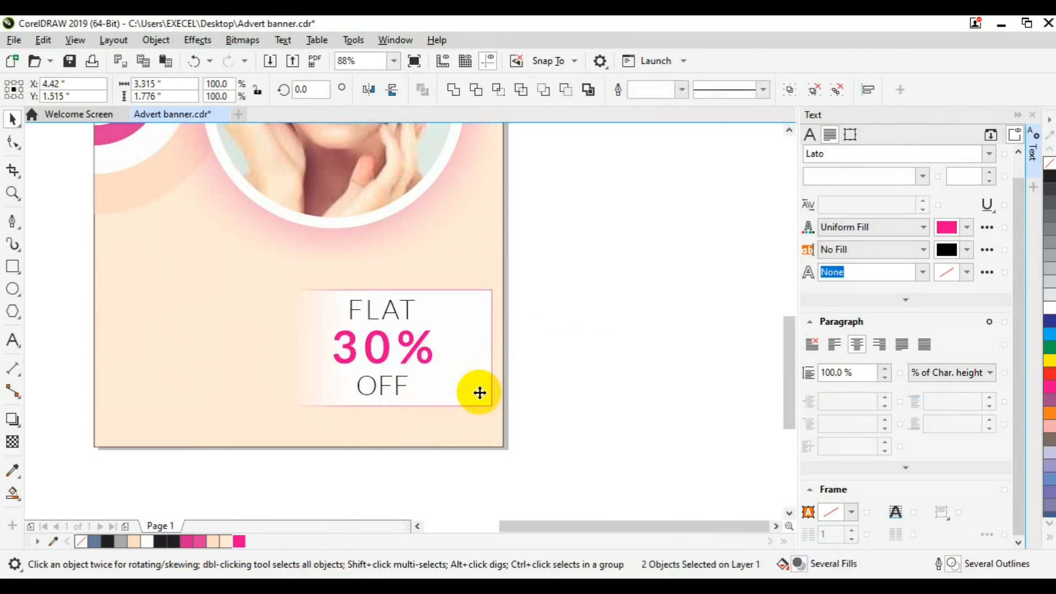
pyautogui.click(549, 374)
pyautogui.click(386, 354)
pyautogui.moveTo(386, 354); pyautogui.dragTo(416, 354)
pyautogui.click(553, 348)
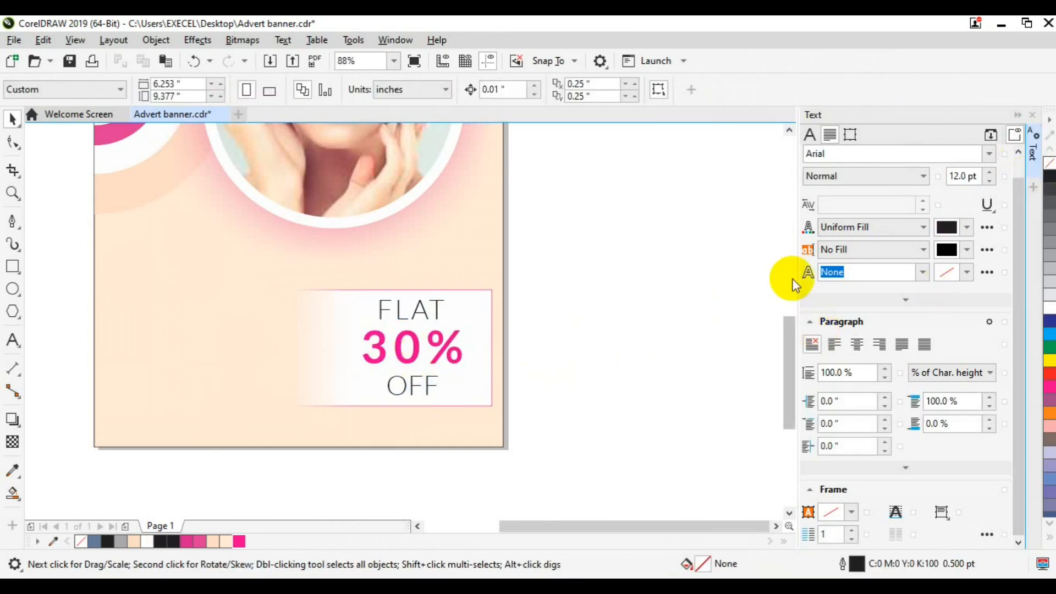
pyautogui.click(1032, 150)
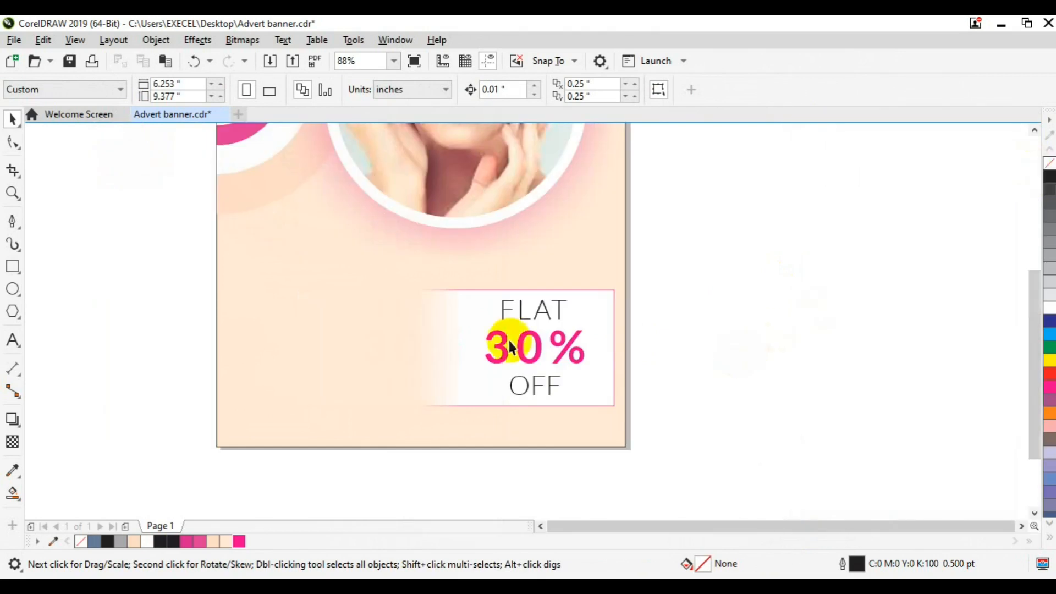
# Set No Color outlines on the four-object group and the peach background rectangle
pyautogui.scroll(-2, 741, 352)
pyautogui.click(672, 330)
pyautogui.click(713, 336)
pyautogui.click(645, 240)
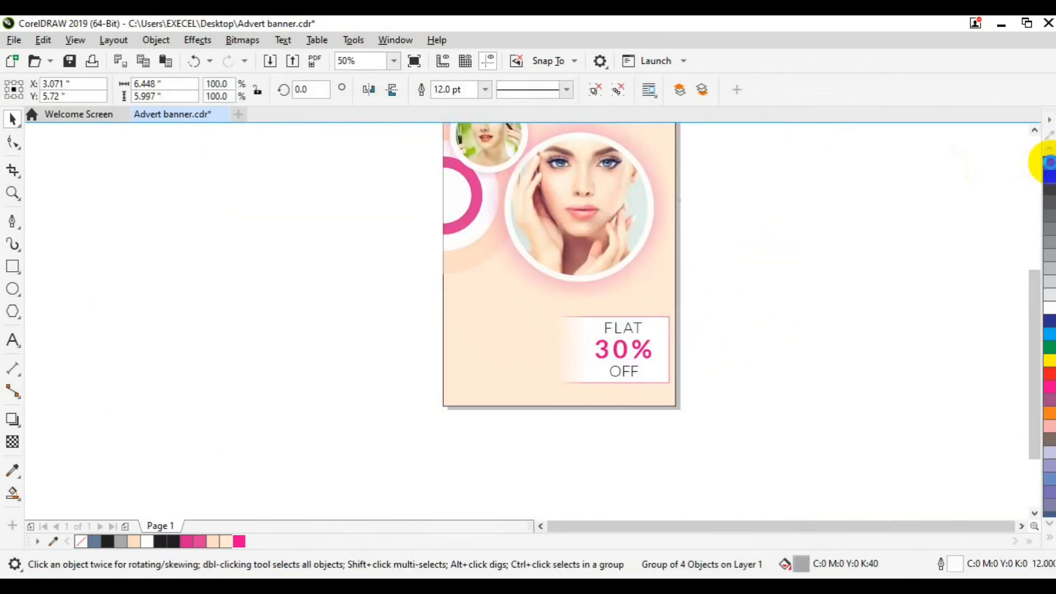
pyautogui.rightClick(1049, 163)
pyautogui.click(908, 218)
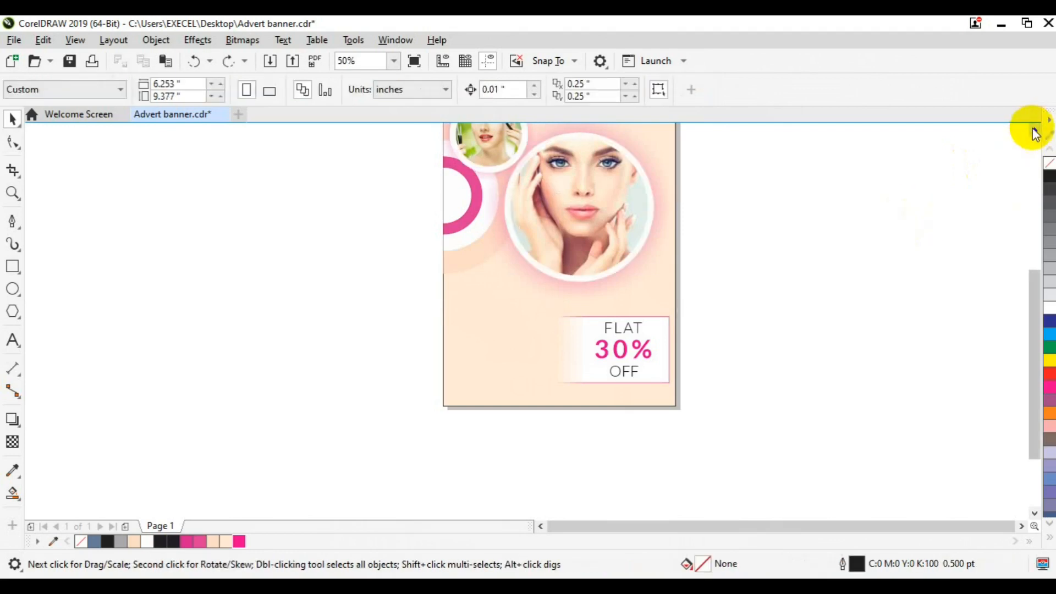
pyautogui.click(1034, 130)
pyautogui.click(671, 178)
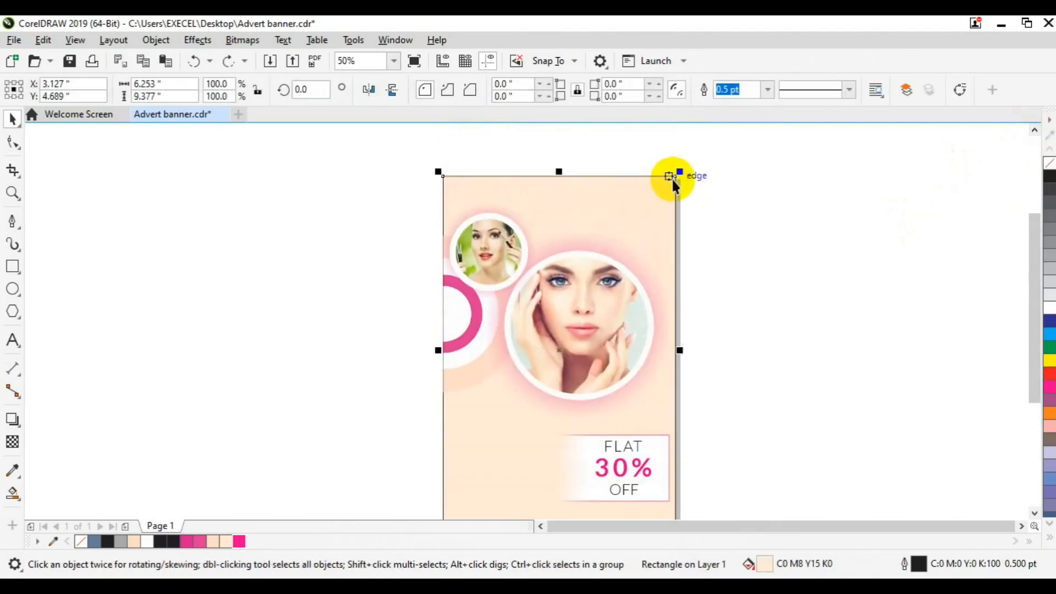
pyautogui.rightClick(1049, 163)
pyautogui.click(700, 361)
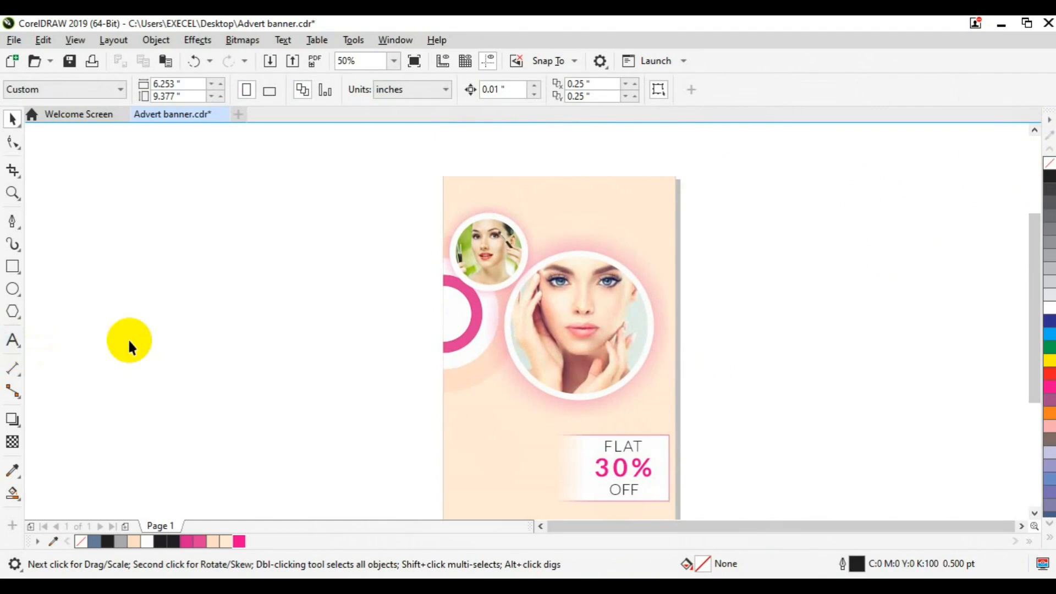
pyautogui.hotkey('ctrl', 'F11')
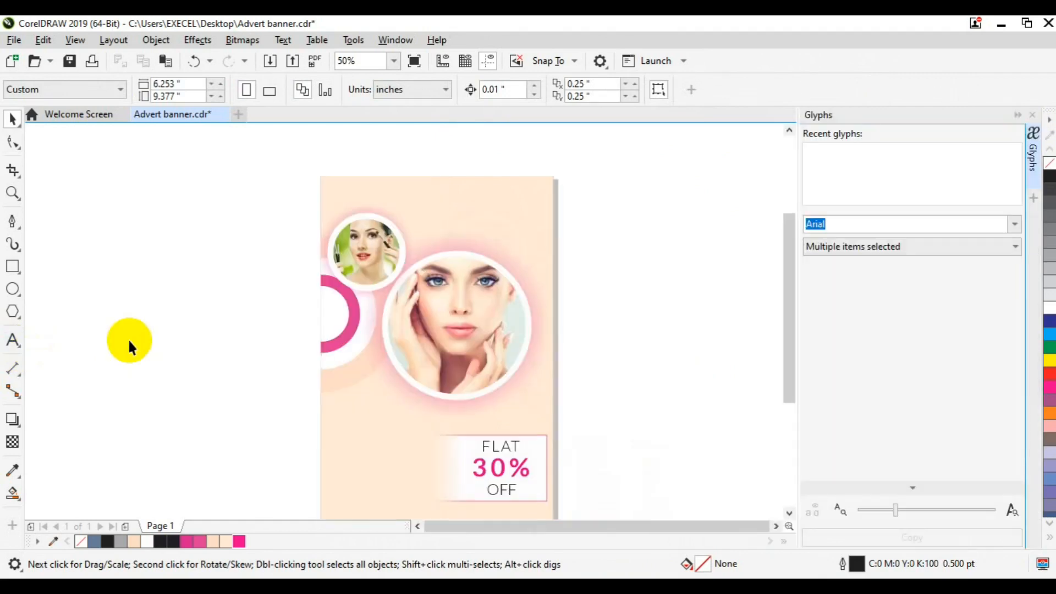
# Place the face-silhouette glyph at the banner's top-left and colour it magenta
pyautogui.moveTo(819, 159); pyautogui.dragTo(580, 201)
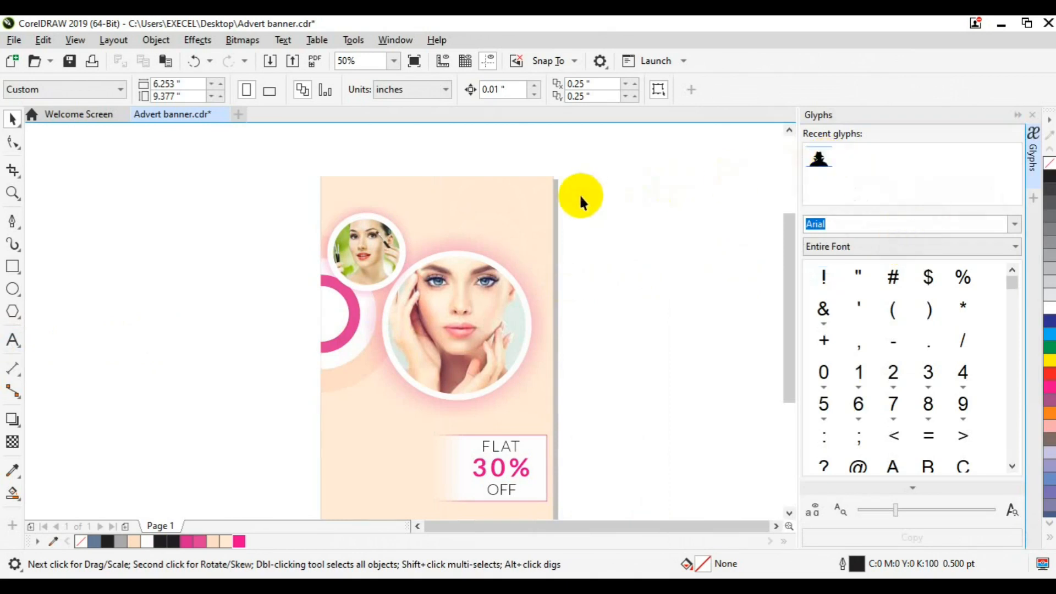
pyautogui.moveTo(822, 163); pyautogui.dragTo(596, 248)
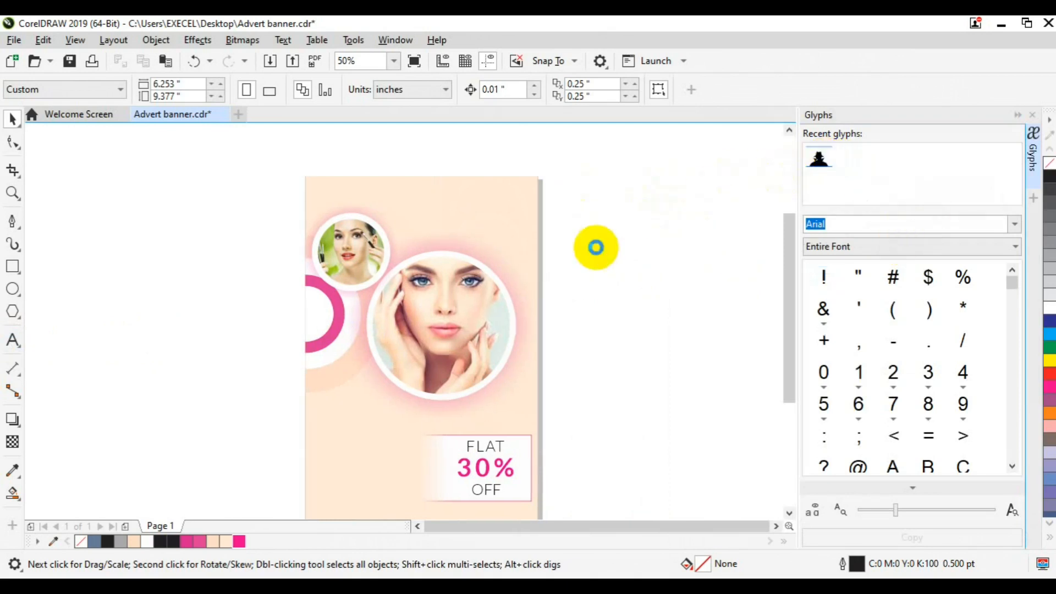
pyautogui.moveTo(596, 248); pyautogui.dragTo(328, 199)
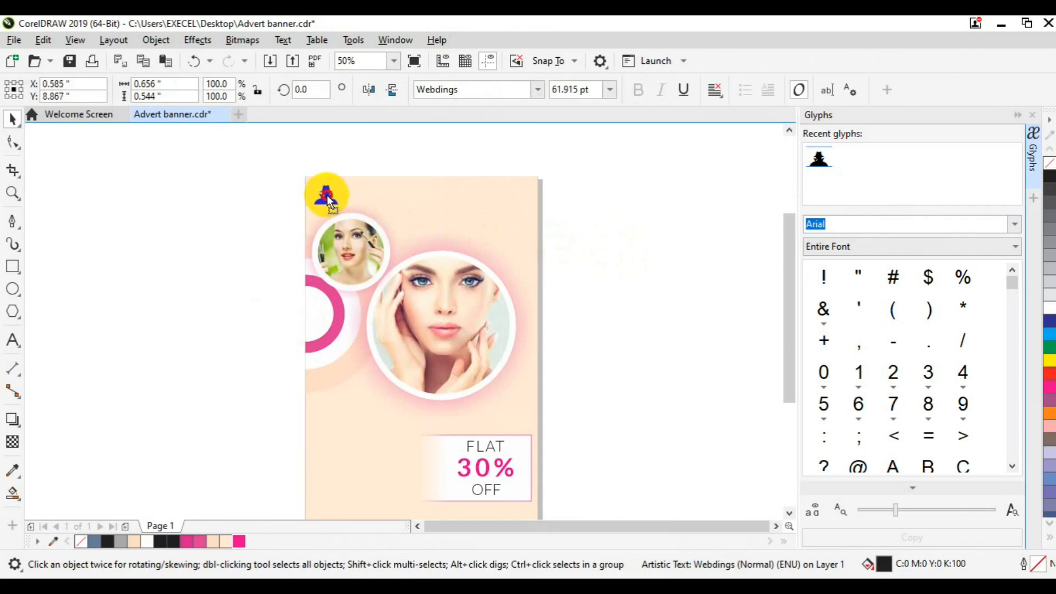
pyautogui.click(239, 541)
pyautogui.click(170, 325)
# Add bold dark 'Logo Here' text beside the logo icon
pyautogui.press('F8')
pyautogui.click(166, 293)
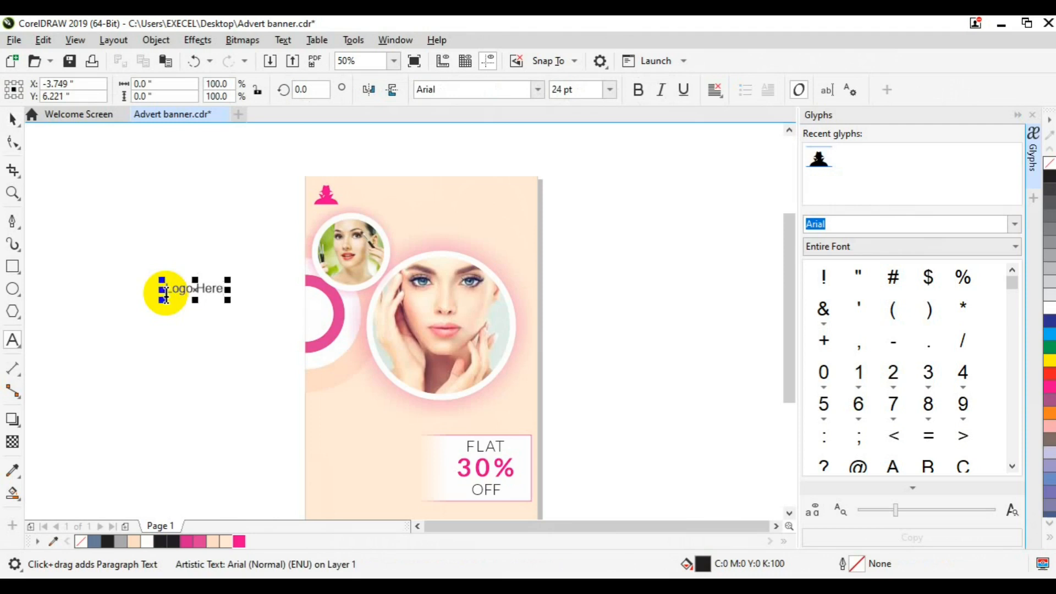
pyautogui.moveTo(167, 295); pyautogui.dragTo(223, 292)
pyautogui.click(638, 89)
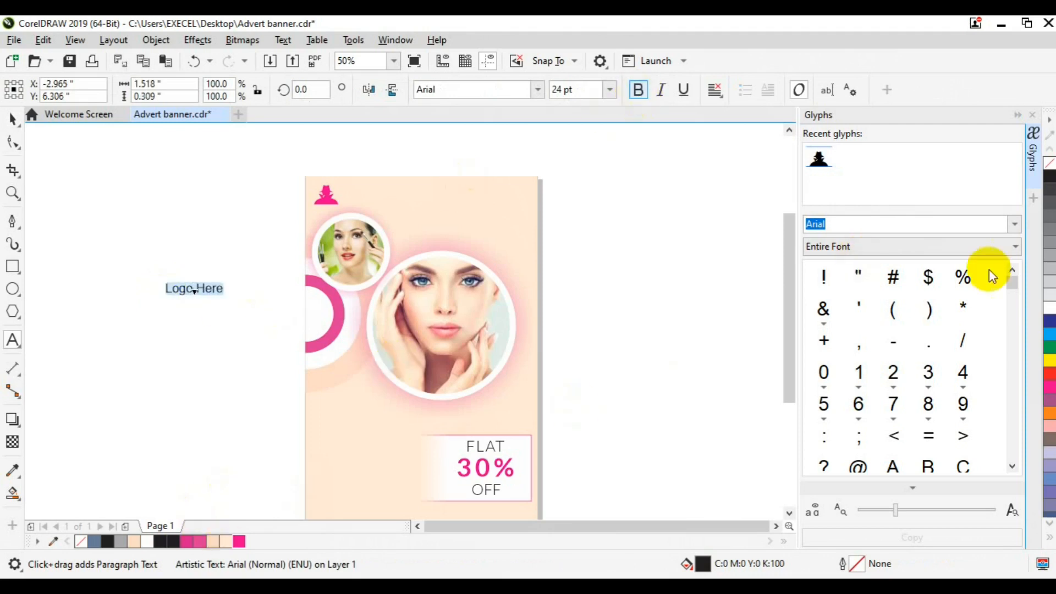
pyautogui.click(1046, 309)
pyautogui.click(12, 118)
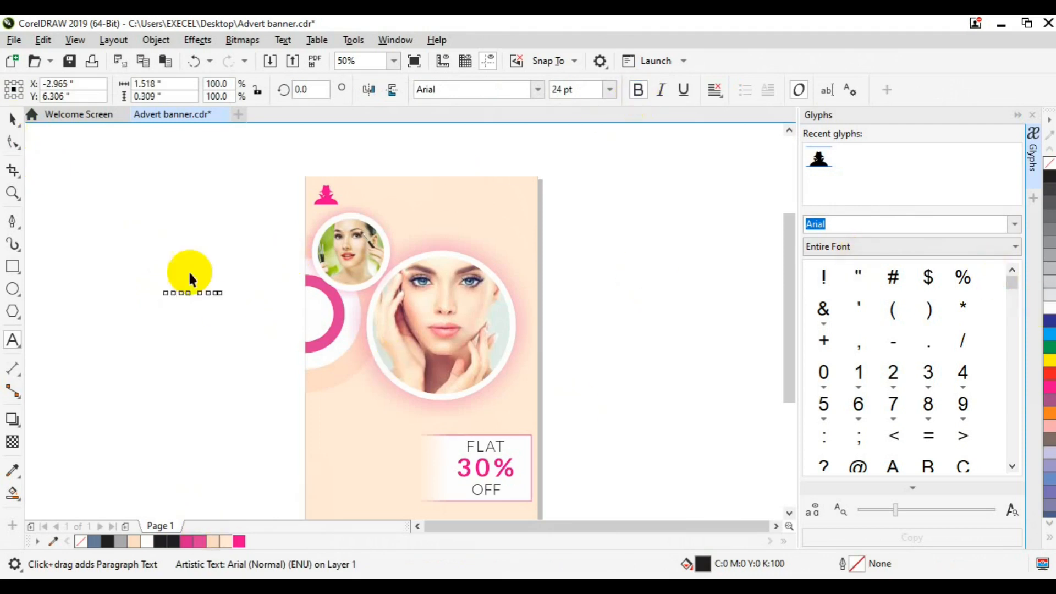
pyautogui.moveTo(196, 287); pyautogui.dragTo(375, 192)
pyautogui.click(181, 542)
pyautogui.keyDown('shift'); pyautogui.click(325, 203); pyautogui.keyUp('shift')
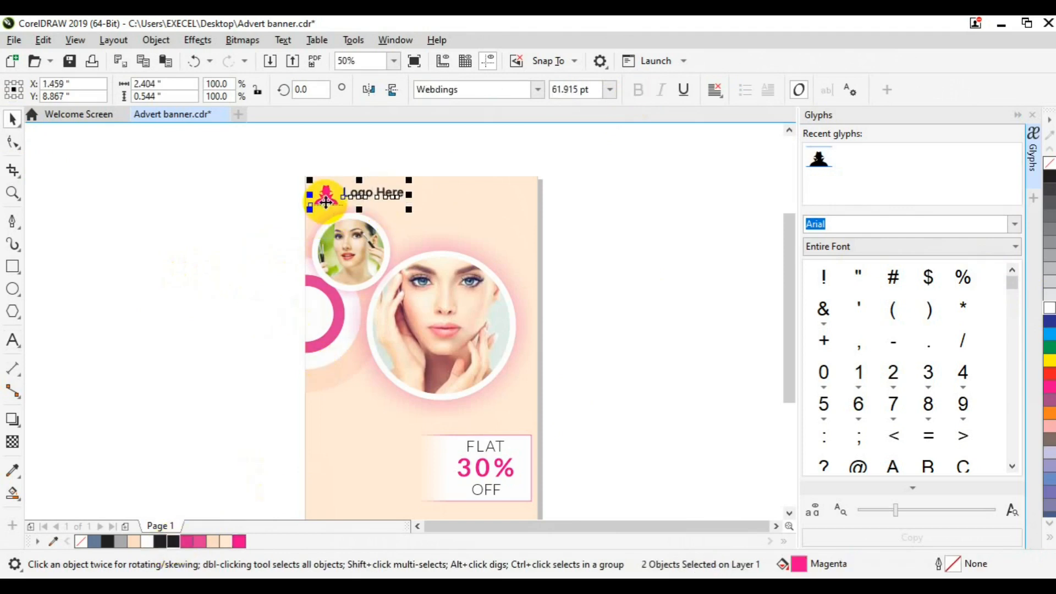
# Save the banner file
pyautogui.click(259, 242)
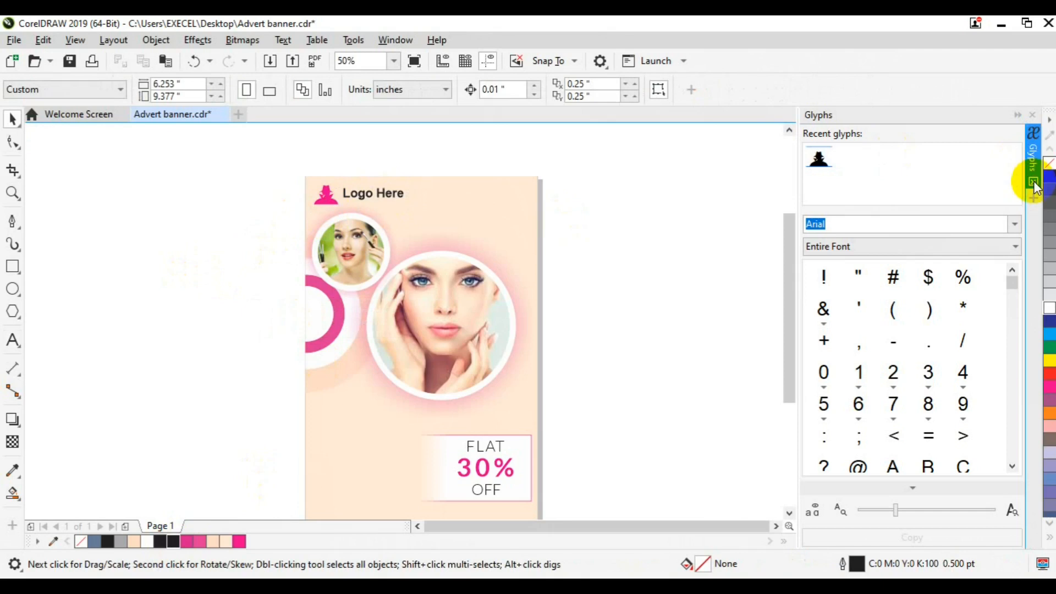
pyautogui.click(1031, 165)
pyautogui.moveTo(1035, 272); pyautogui.dragTo(1038, 299)
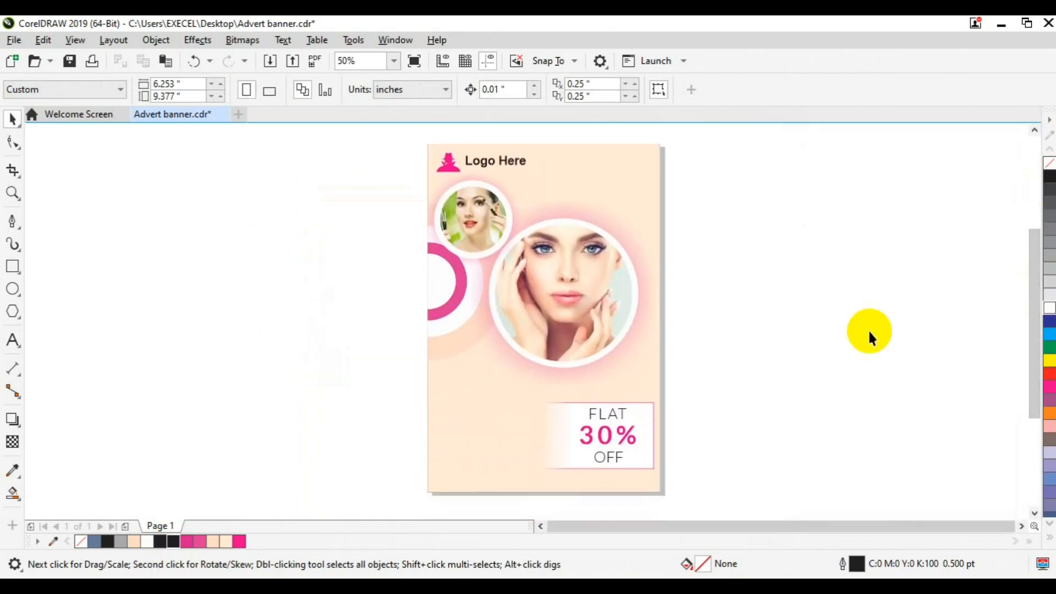
pyautogui.hotkey('ctrl', 's')
pyautogui.scroll(1, 359, 437)
# Draw a paragraph frame below the large photo and fill it with placeholder text
pyautogui.click(1021, 525)
pyautogui.click(1021, 526)
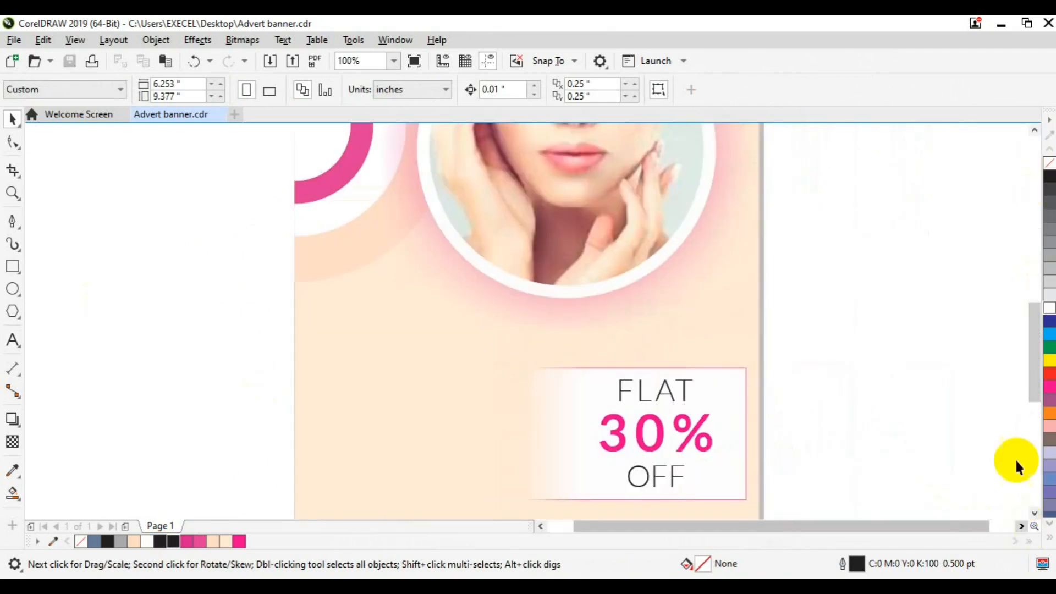
pyautogui.click(1035, 514)
pyautogui.click(1035, 513)
pyautogui.press('F8')
pyautogui.moveTo(305, 222); pyautogui.dragTo(525, 287)
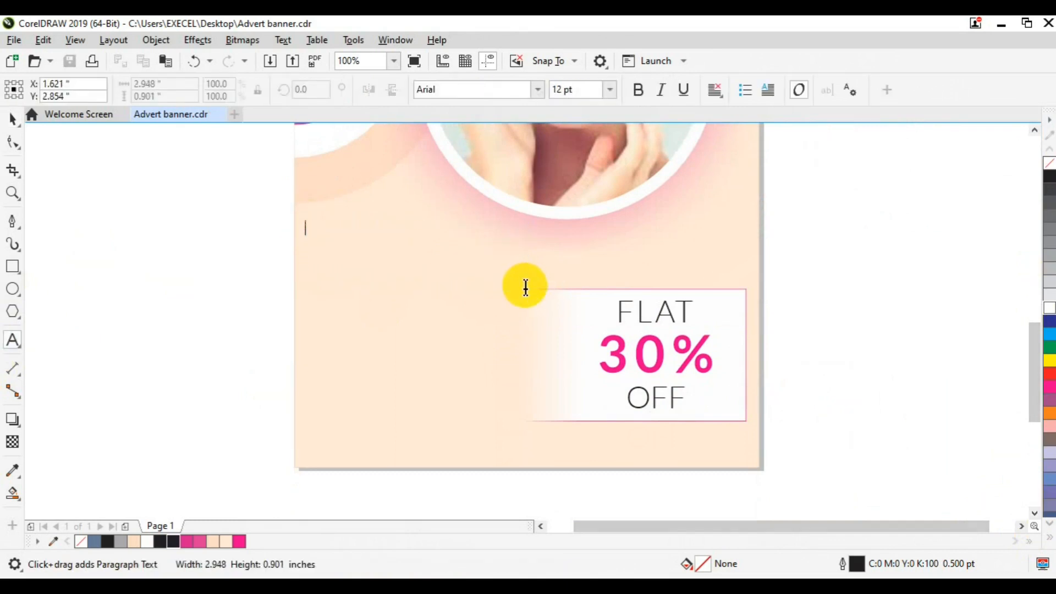
pyautogui.write('the')
pyautogui.hotkey('ctrl', 'v')
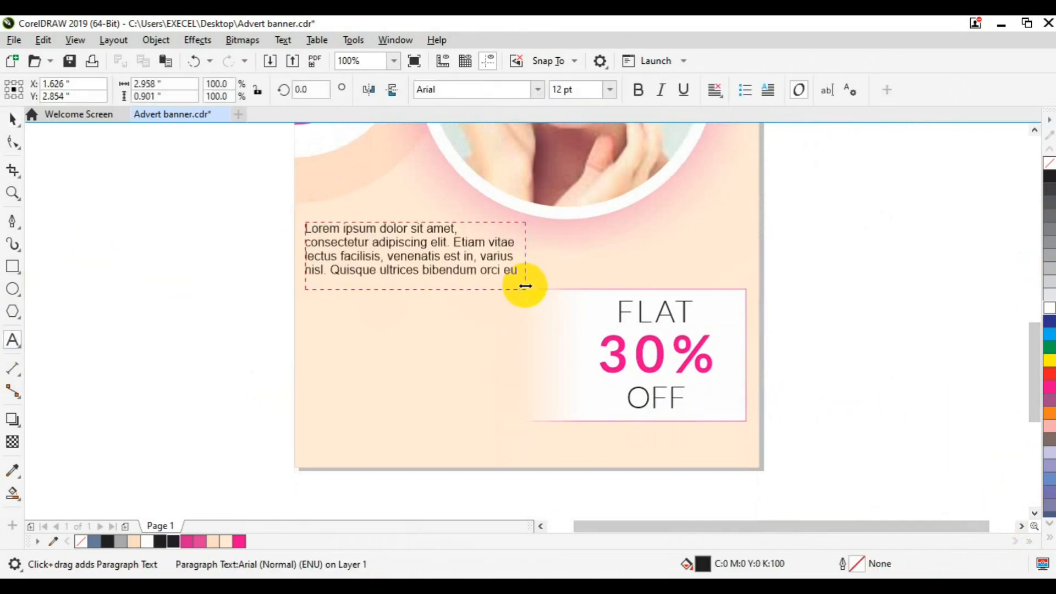
pyautogui.hotkey('ctrl', 'a')
# Set the paragraph in Lato Regular 9 pt, fully justified
pyautogui.click(537, 91)
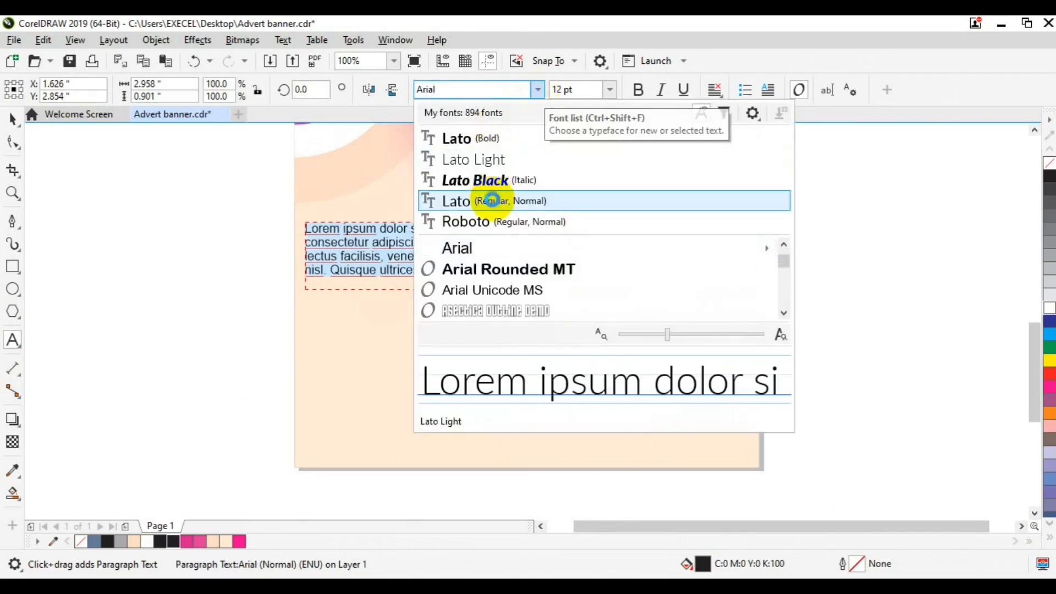
pyautogui.click(491, 200)
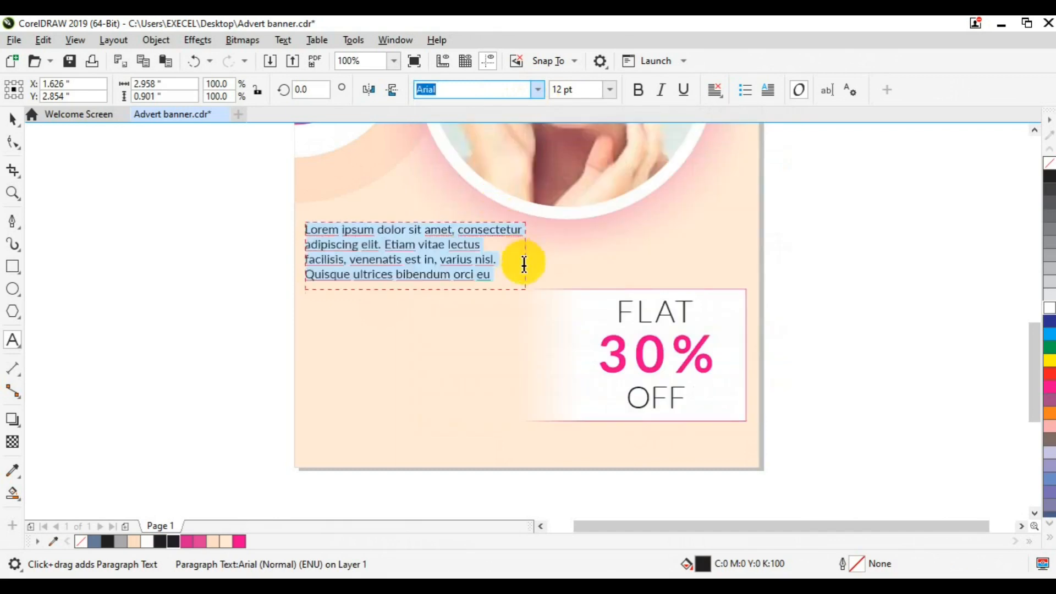
pyautogui.click(609, 90)
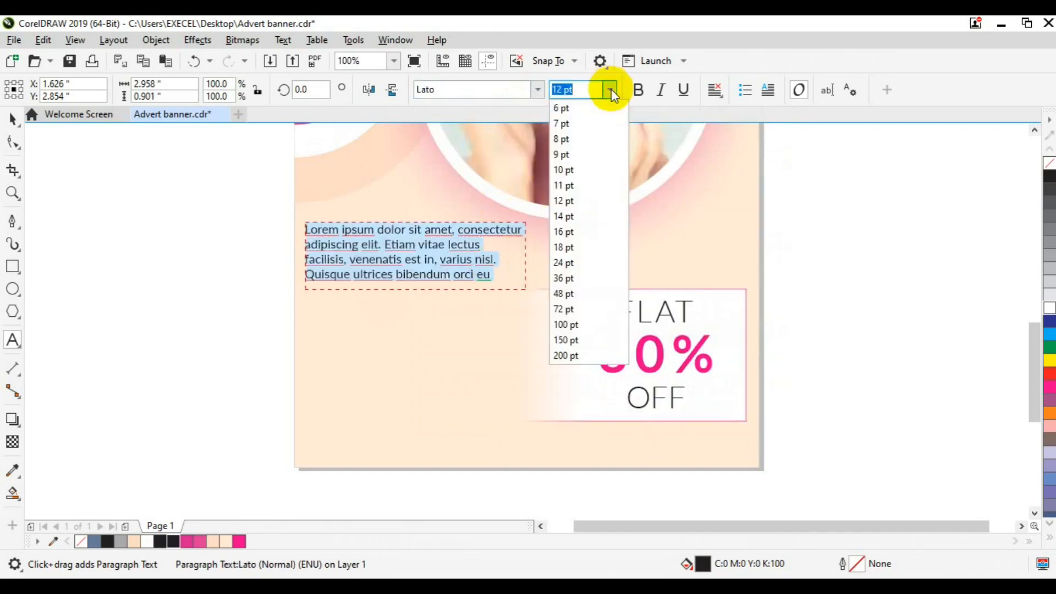
pyautogui.click(580, 170)
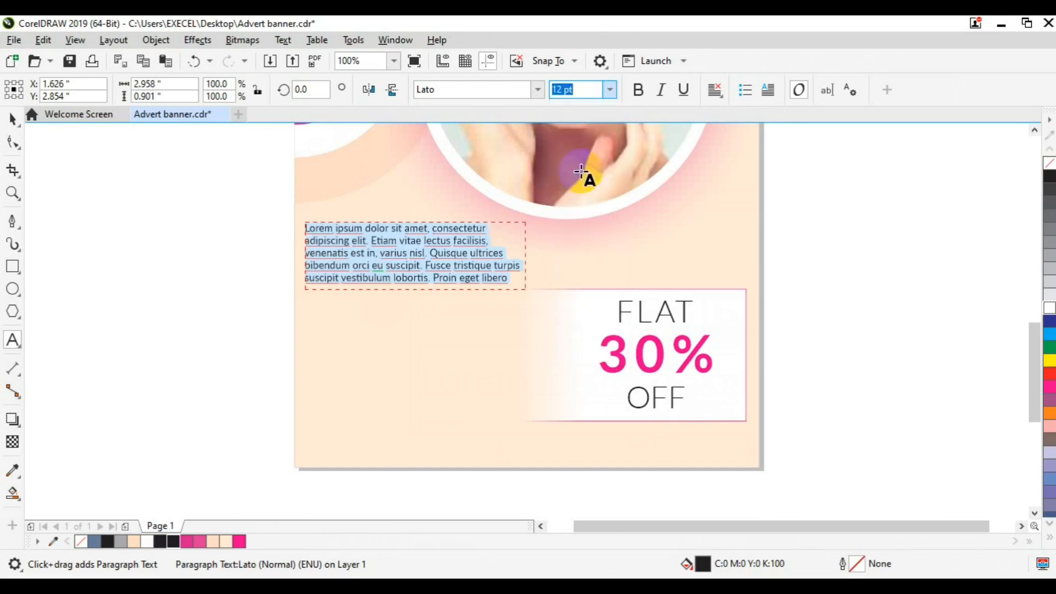
pyautogui.click(609, 90)
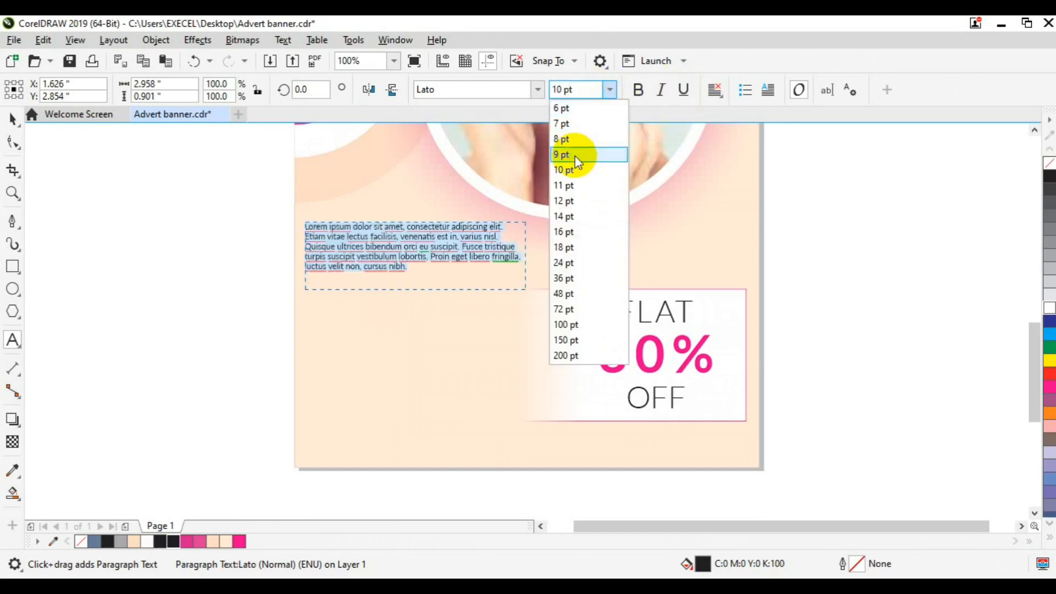
pyautogui.click(574, 155)
pyautogui.click(723, 98)
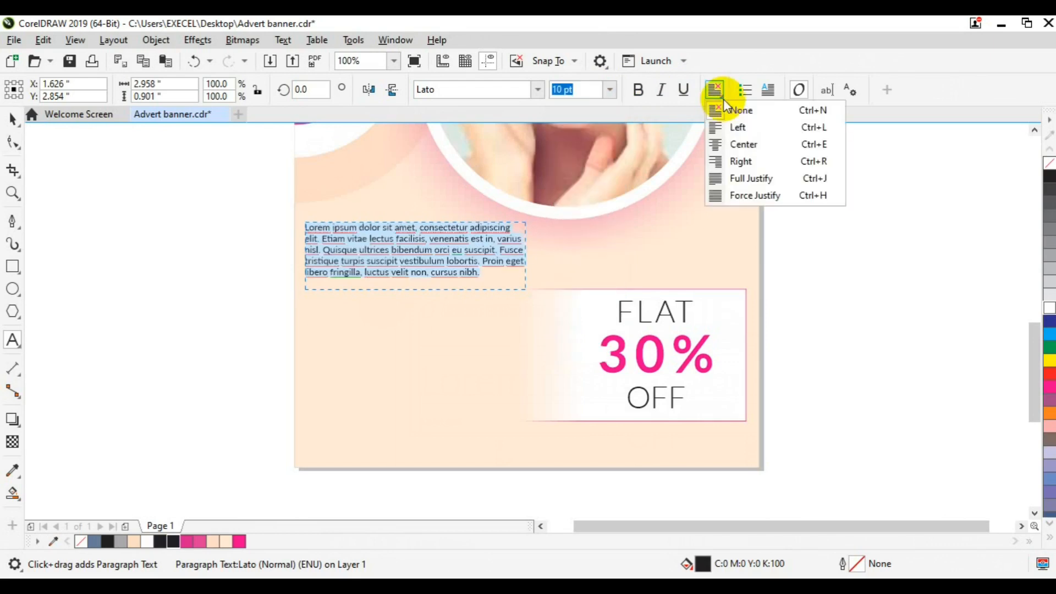
pyautogui.click(723, 177)
# Drag a copy of the paragraph to beside the page
pyautogui.click(12, 119)
pyautogui.moveTo(407, 245); pyautogui.dragTo(877, 243)
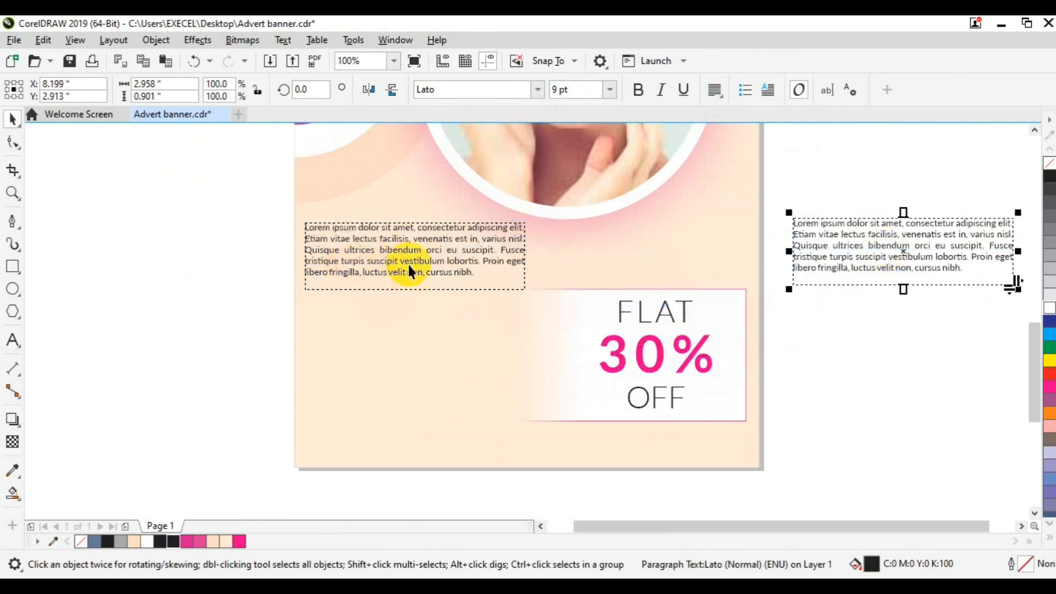
pyautogui.click(620, 358)
# Convert the paragraph on the page to curves
pyautogui.click(344, 249)
pyautogui.hotkey('ctrl', 'q')
pyautogui.click(141, 300)
# Type an 'ABOUT US' heading to the left of the page
pyautogui.press('F8')
pyautogui.click(139, 299)
pyautogui.write('ABOUT US')
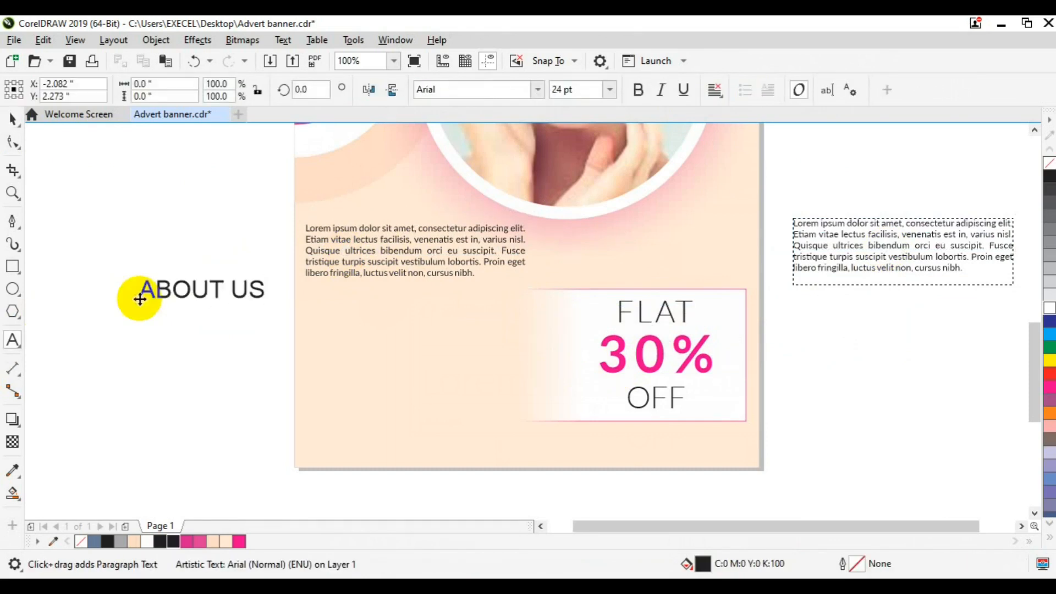
pyautogui.hotkey('ctrl', 'a')
# Set the ABOUT US heading in Zona Pro Bold
pyautogui.click(537, 89)
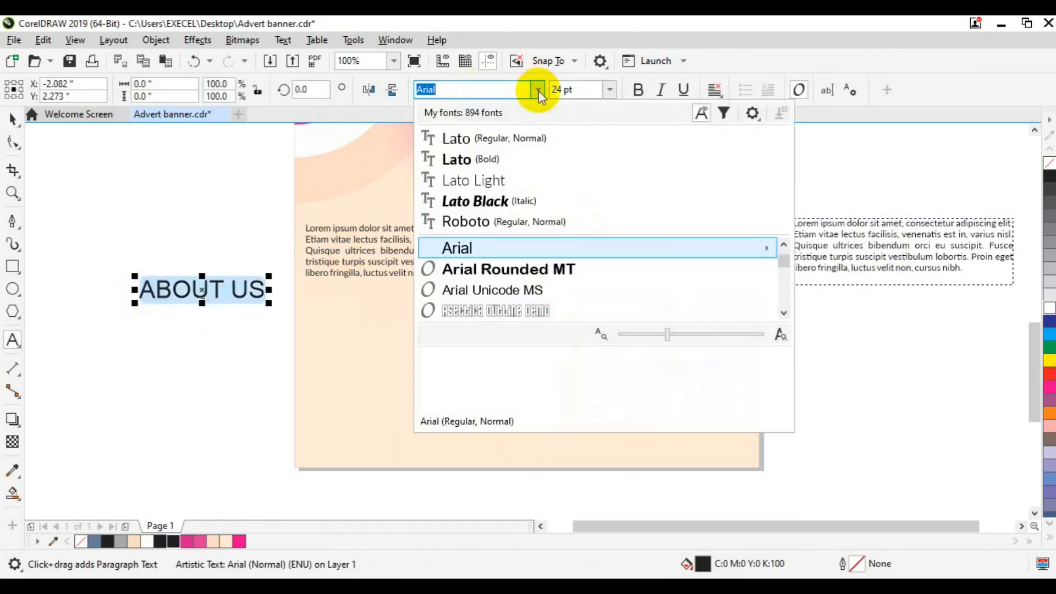
pyautogui.write('B')
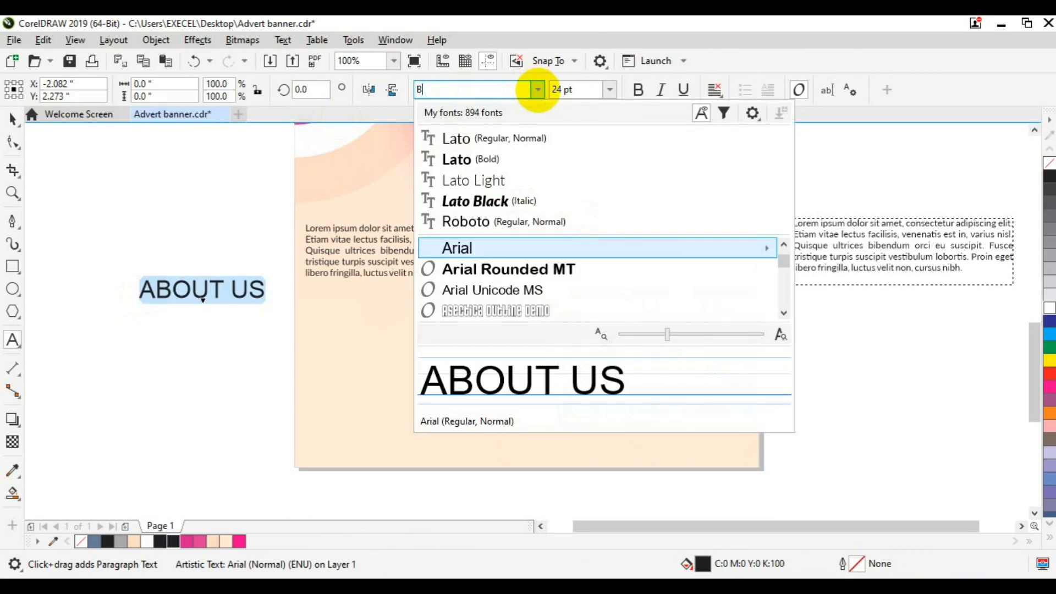
pyautogui.write('AB')
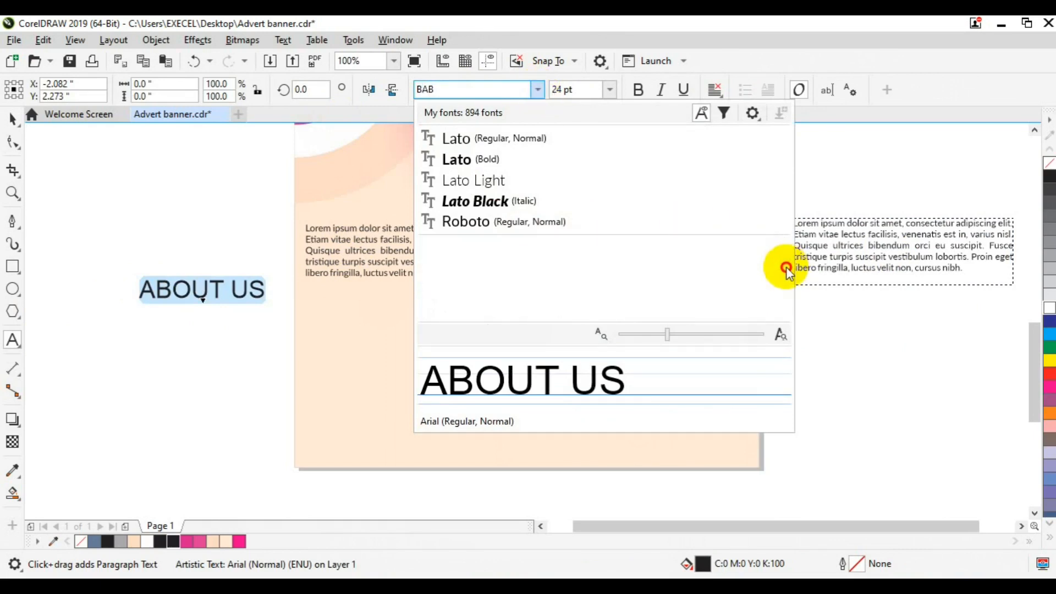
pyautogui.doubleClick(447, 90)
pyautogui.write('b')
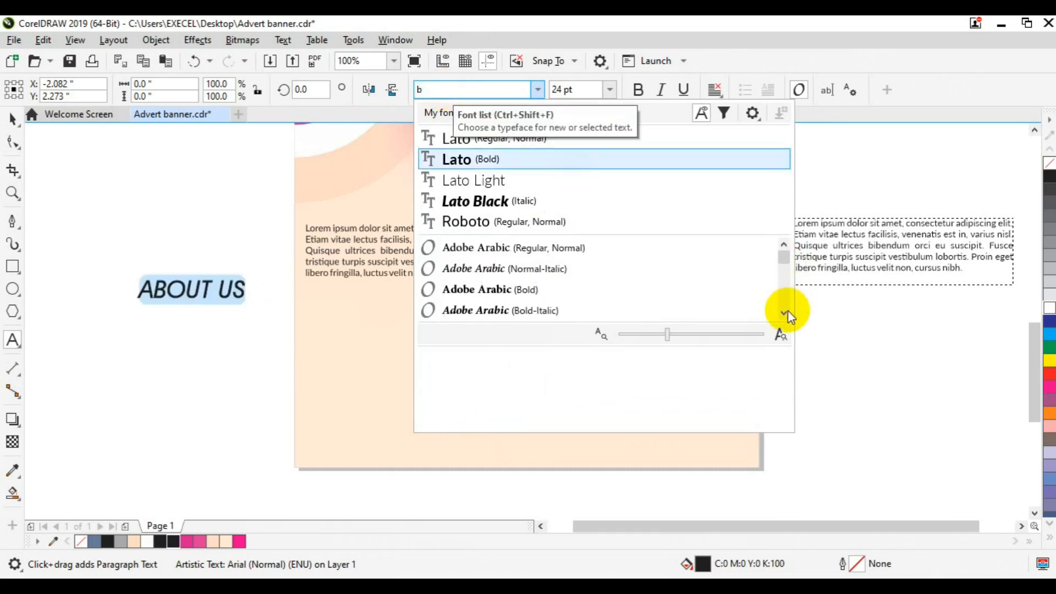
pyautogui.click(786, 311)
pyautogui.click(786, 312)
pyautogui.click(786, 312)
pyautogui.click(787, 311)
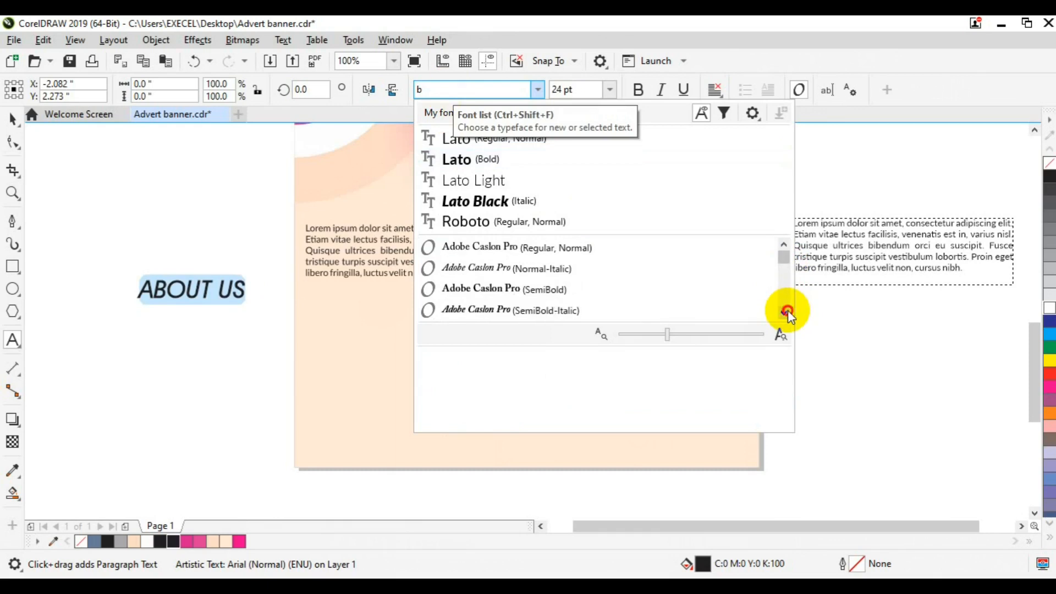
pyautogui.click(786, 312)
pyautogui.click(787, 312)
pyautogui.click(787, 312)
pyautogui.click(787, 312)
pyautogui.click(786, 311)
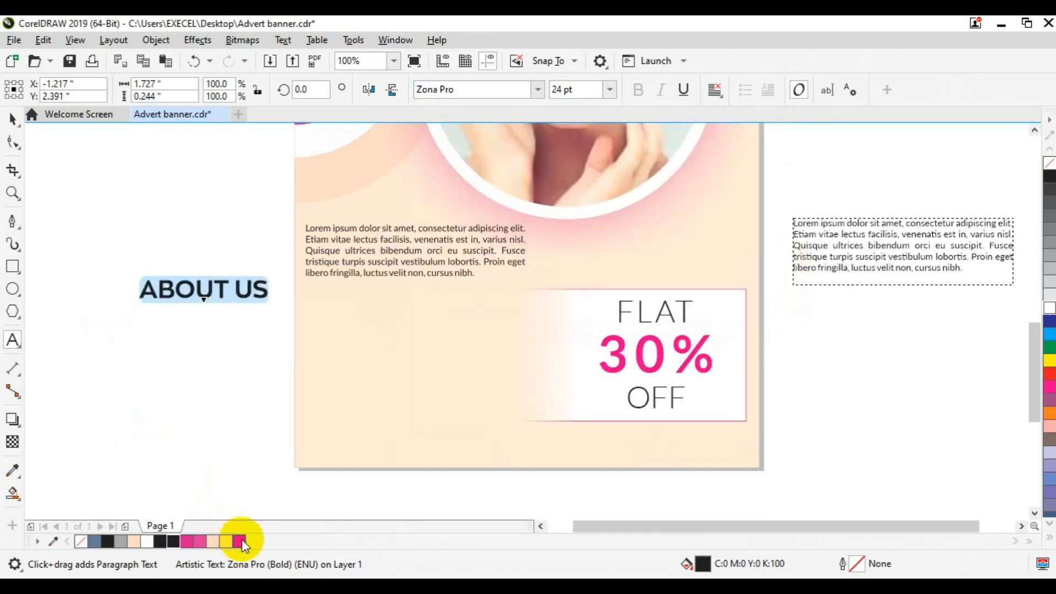
# Colour ABOUT US magenta and size it 18 pt
pyautogui.click(238, 541)
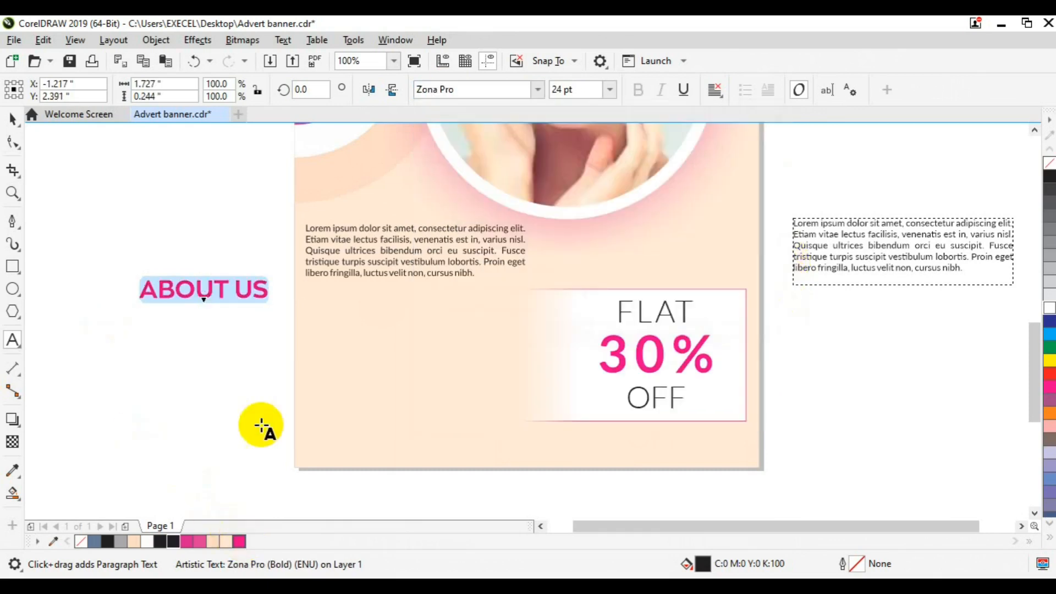
pyautogui.write('18')
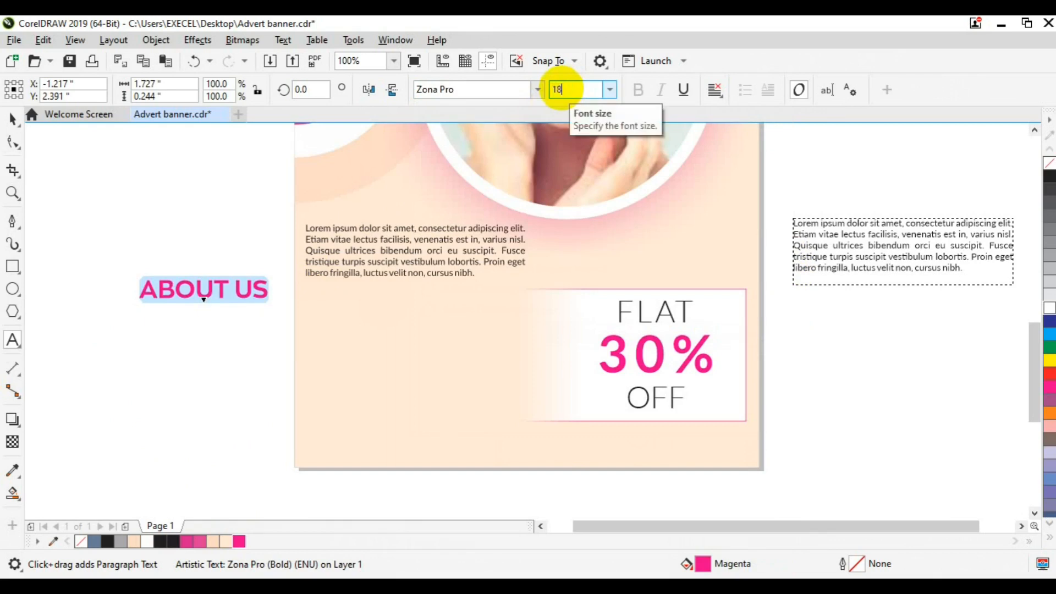
pyautogui.press('Return')
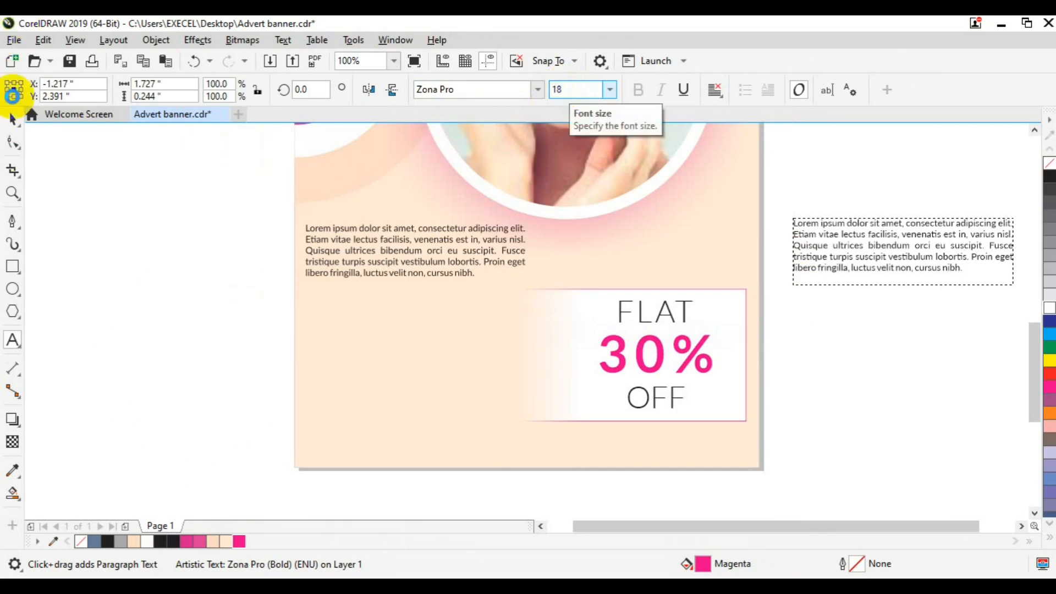
# Place ABOUT US above the paragraph, left-aligned with it, and nudge both down
pyautogui.click(12, 119)
pyautogui.moveTo(195, 288); pyautogui.dragTo(357, 209)
pyautogui.click(337, 274)
pyautogui.keyDown('shift'); pyautogui.click(333, 209); pyautogui.keyUp('shift')
pyautogui.press('l')
pyautogui.press('Down')
pyautogui.press('Down')
pyautogui.press('Down')
pyautogui.press('Down')
pyautogui.press('Down')
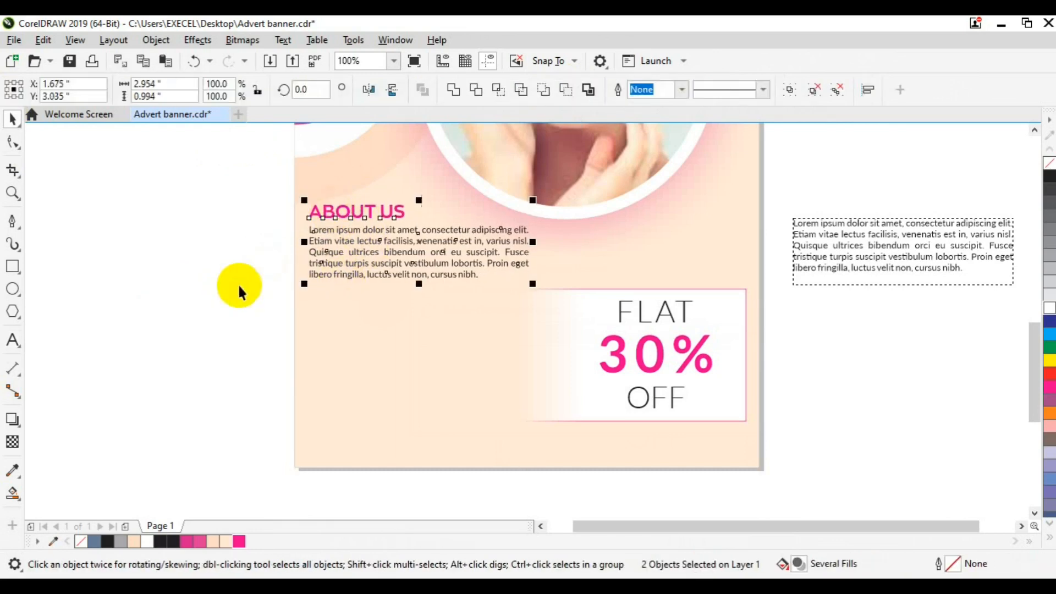
# Bring the ABOUT US text to the front of the page
pyautogui.rightClick(364, 260)
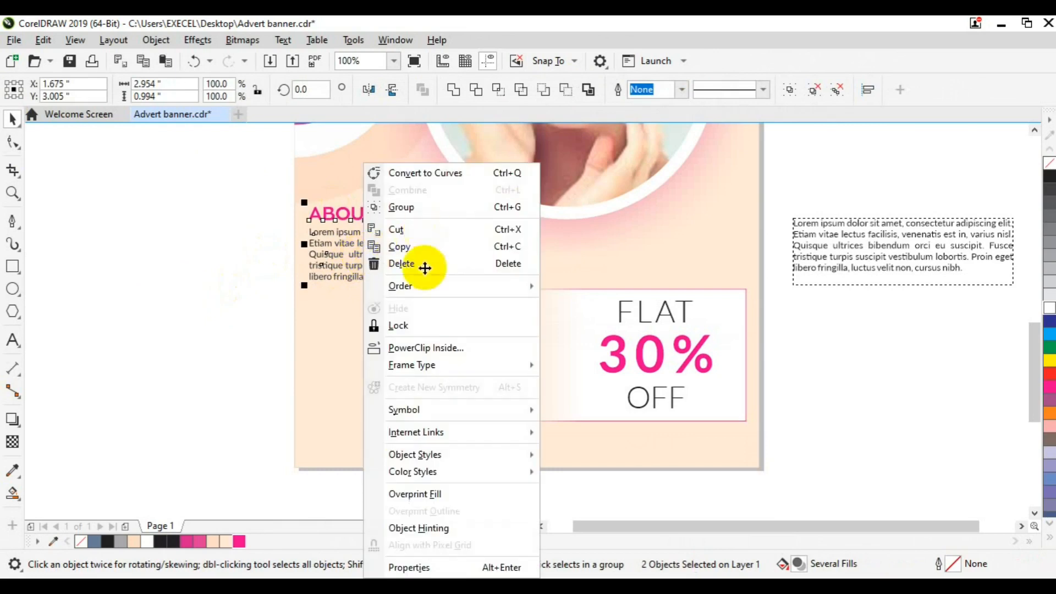
pyautogui.moveTo(420, 286)
pyautogui.click(572, 290)
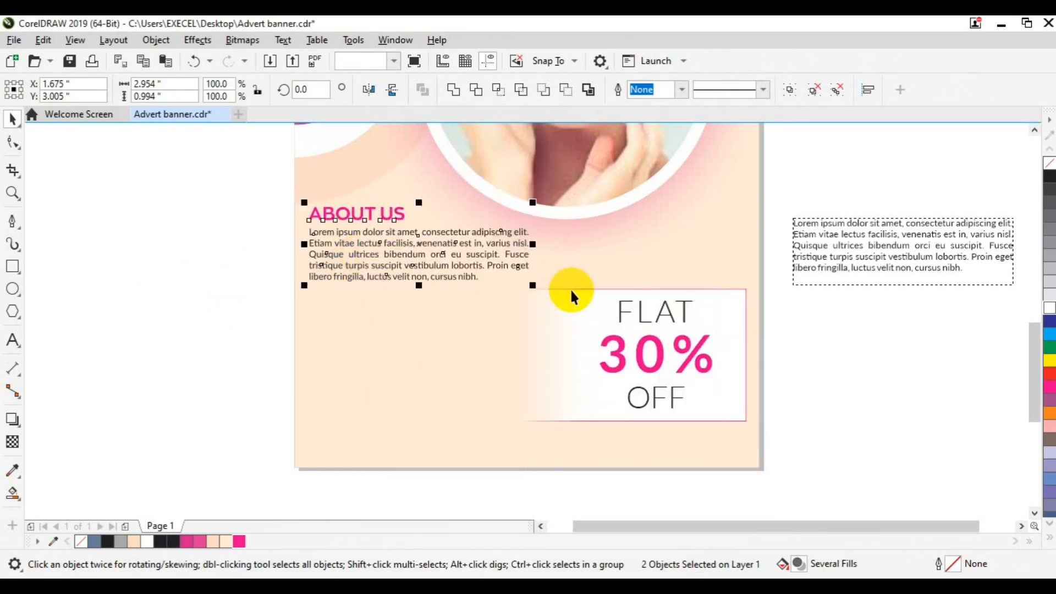
pyautogui.click(217, 332)
pyautogui.press('z')
pyautogui.press('space')
# Ungroup the logo and drag-copy its Logo Here text to the banner's lower left
pyautogui.scroll(-2, 159, 217)
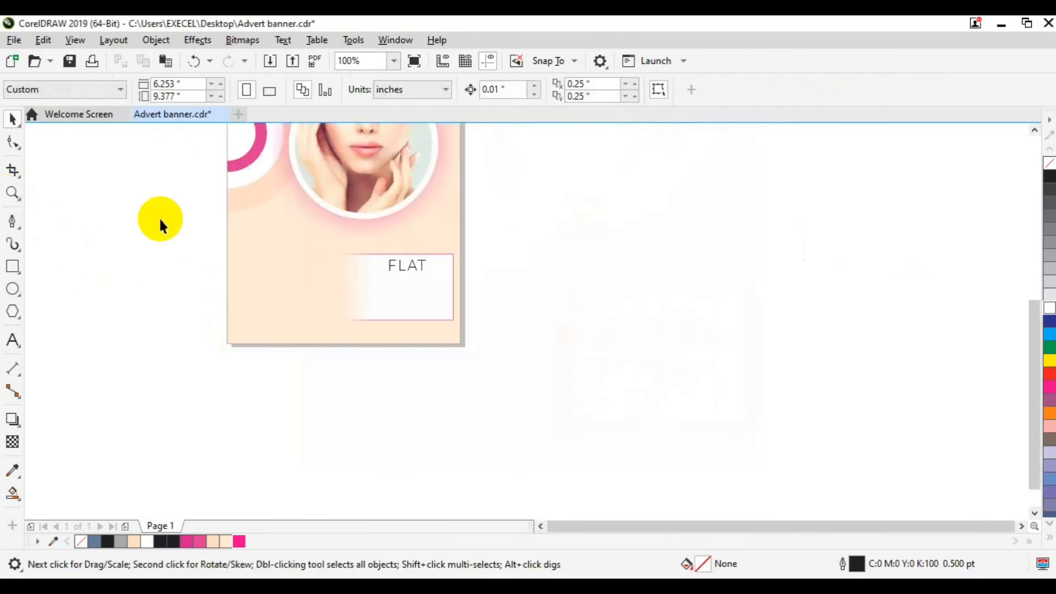
pyautogui.click(1034, 130)
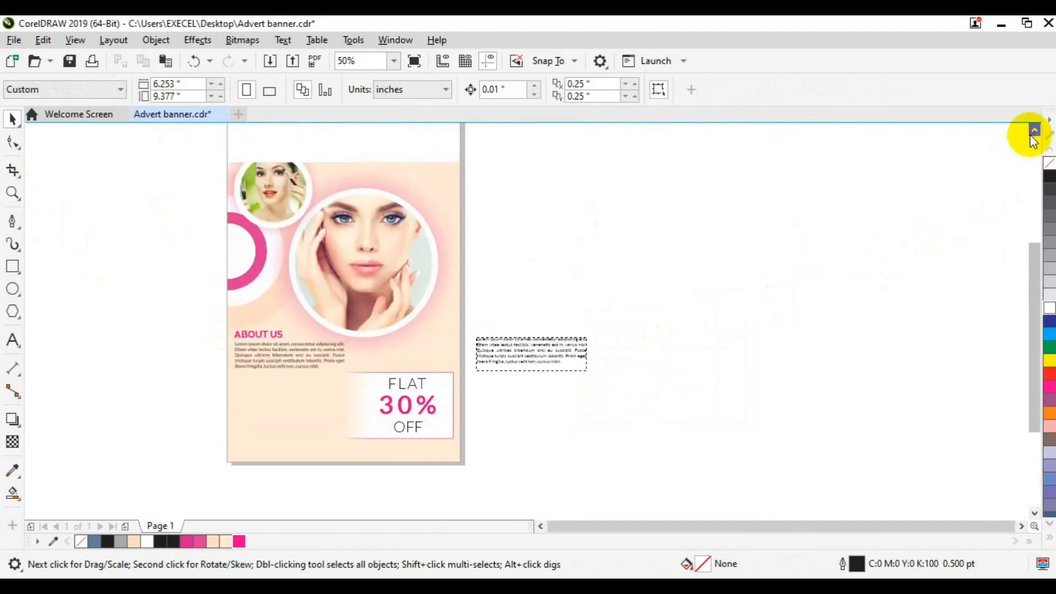
pyautogui.click(303, 176)
pyautogui.click(588, 93)
pyautogui.click(571, 228)
pyautogui.click(288, 174)
pyautogui.moveTo(290, 170); pyautogui.dragTo(260, 434)
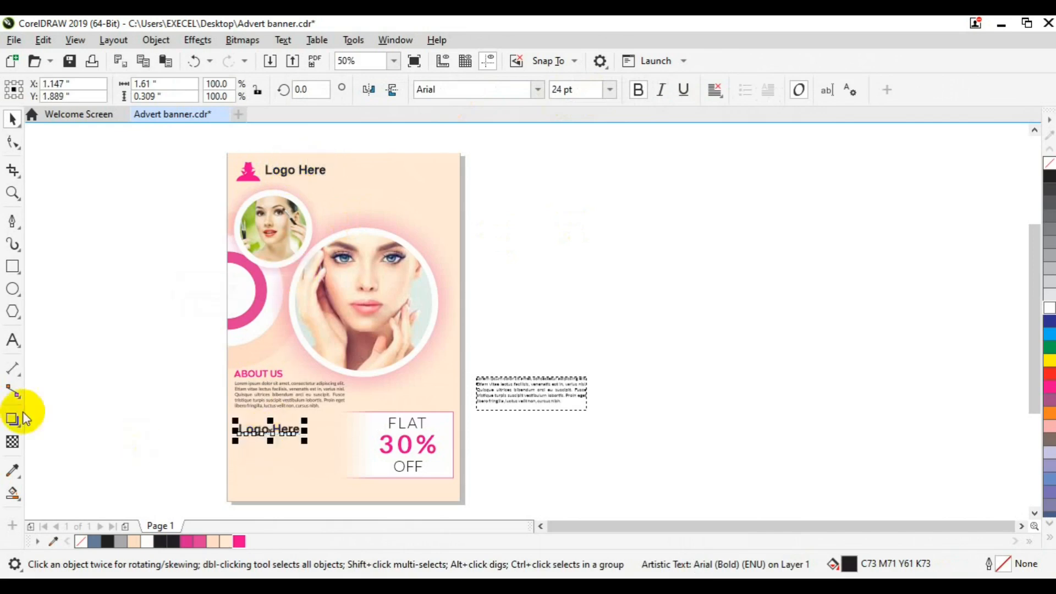
# Retype the copy as the services list, Make-Up to Training & Consultation, in Lato
pyautogui.click(13, 340)
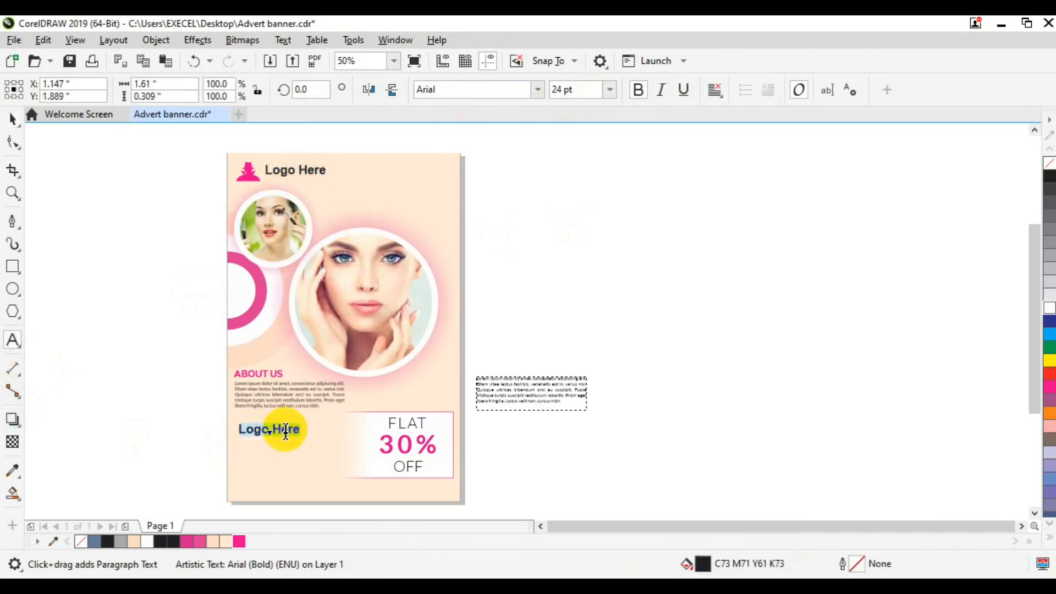
pyautogui.write('-Up')
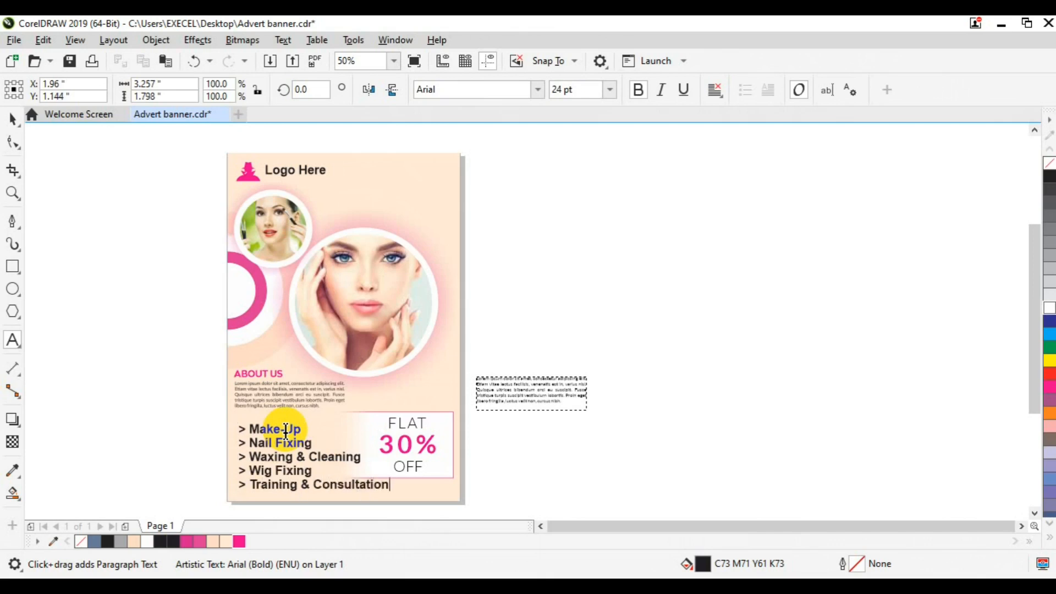
pyautogui.hotkey('ctrl', 'a')
pyautogui.click(536, 89)
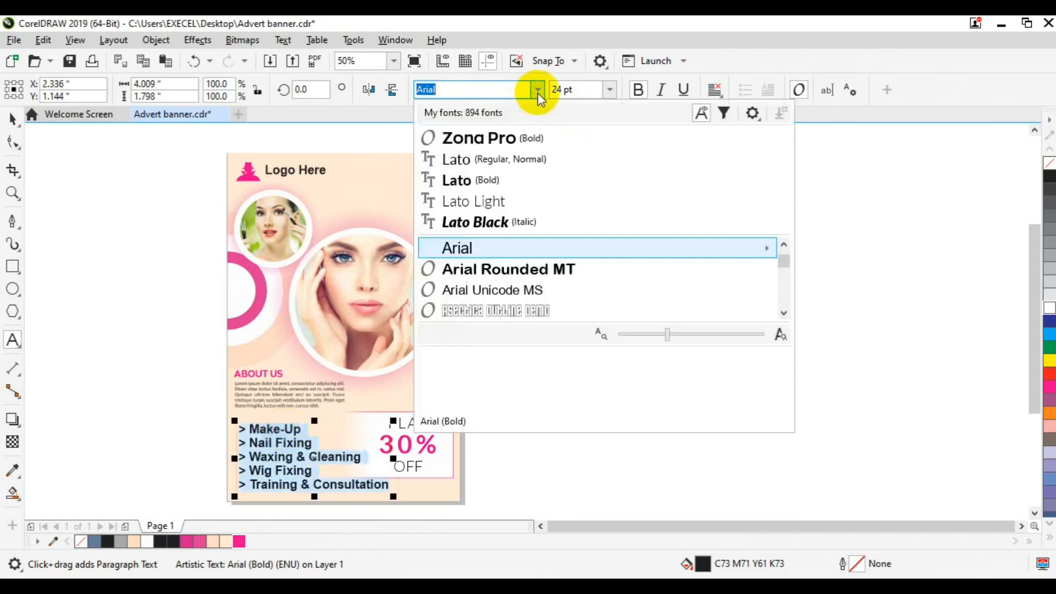
pyautogui.click(517, 158)
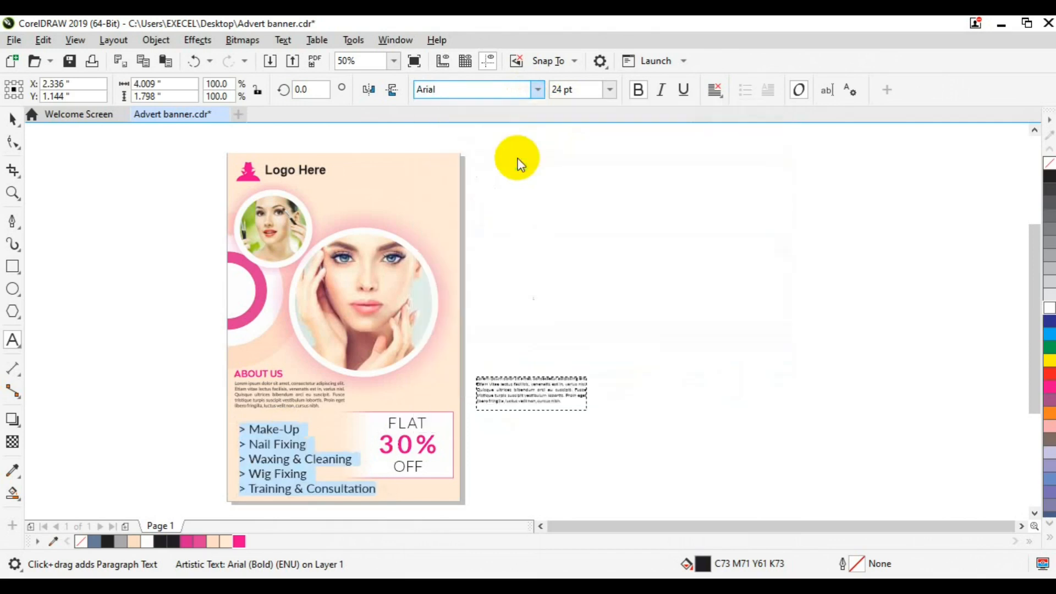
# Set the services list text size to 18 pt
pyautogui.click(559, 89)
pyautogui.write('18')
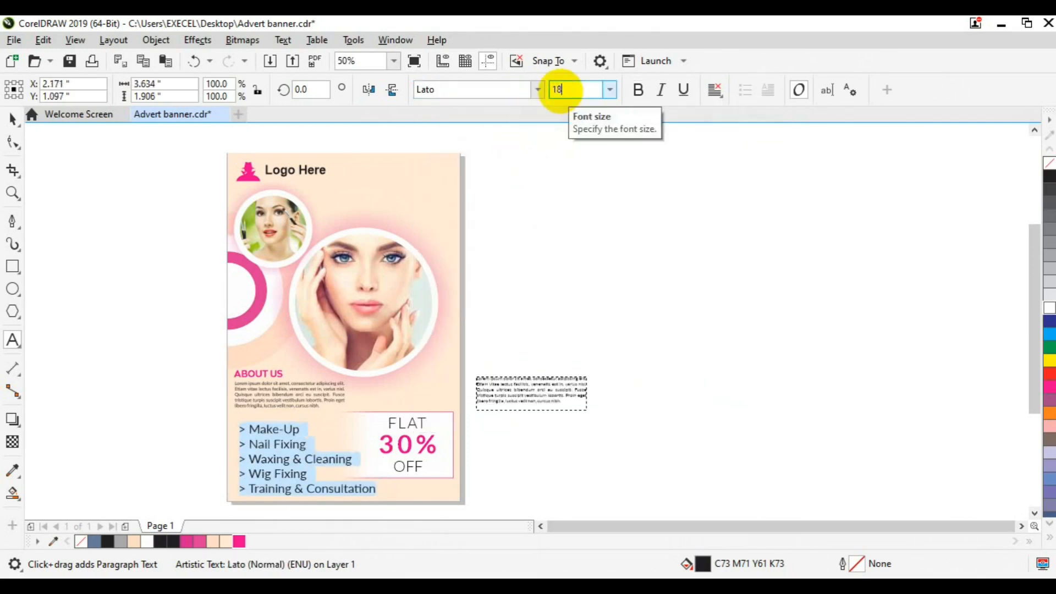
pyautogui.press('Return')
pyautogui.click(12, 118)
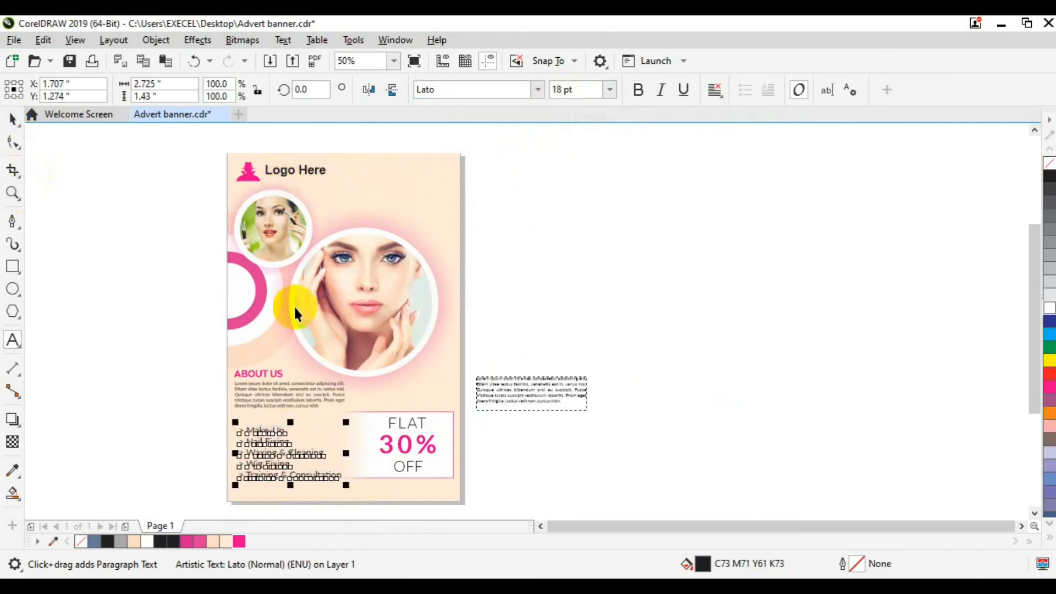
pyautogui.scroll(1, 431, 352)
pyautogui.hscroll(-3, 539, 518)
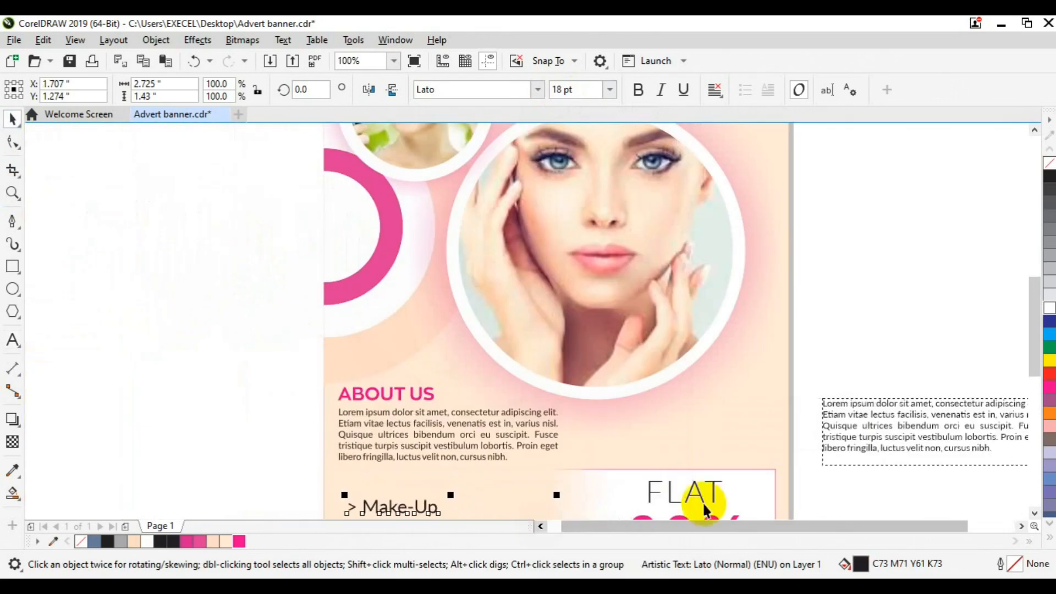
pyautogui.scroll(-3, 1031, 515)
# Duplicate the ABOUT US heading and move the copy above the services list
pyautogui.click(385, 236)
pyautogui.hotkey('ctrl', 'd')
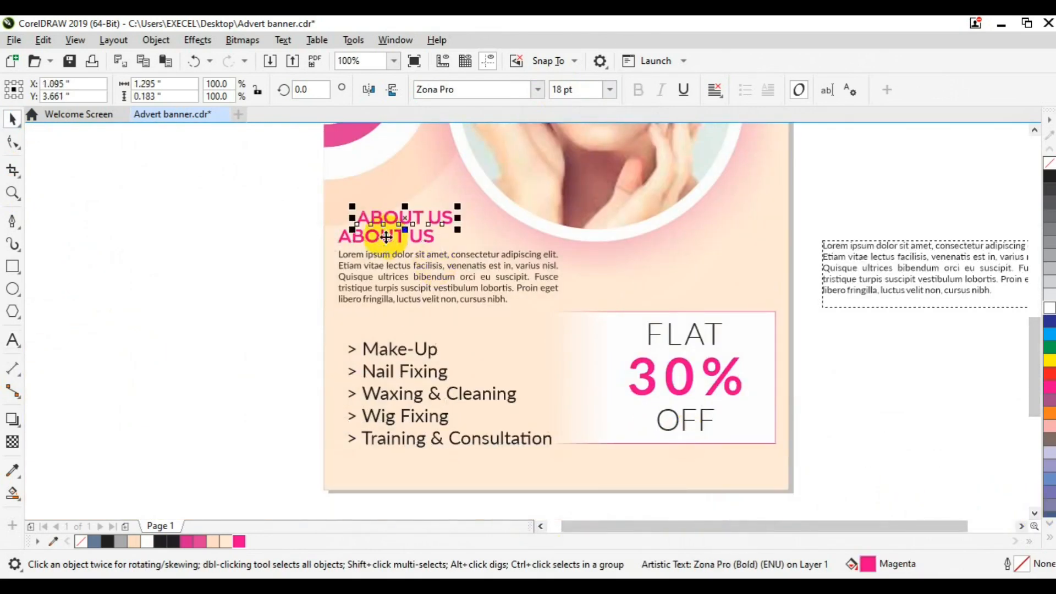
pyautogui.moveTo(389, 225); pyautogui.dragTo(382, 331)
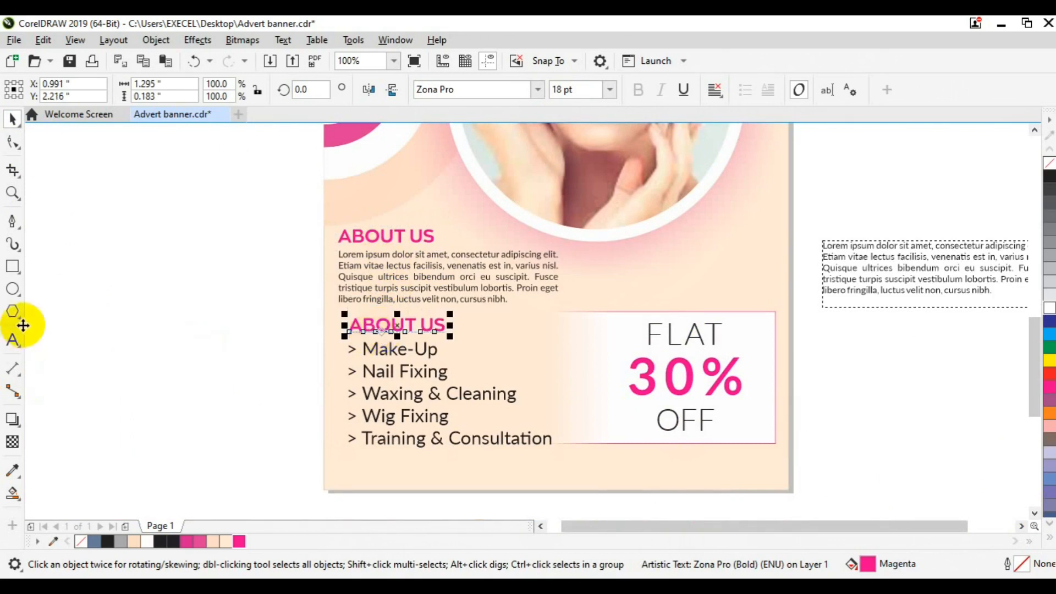
# Retype the duplicated heading as SERVICES
pyautogui.click(13, 340)
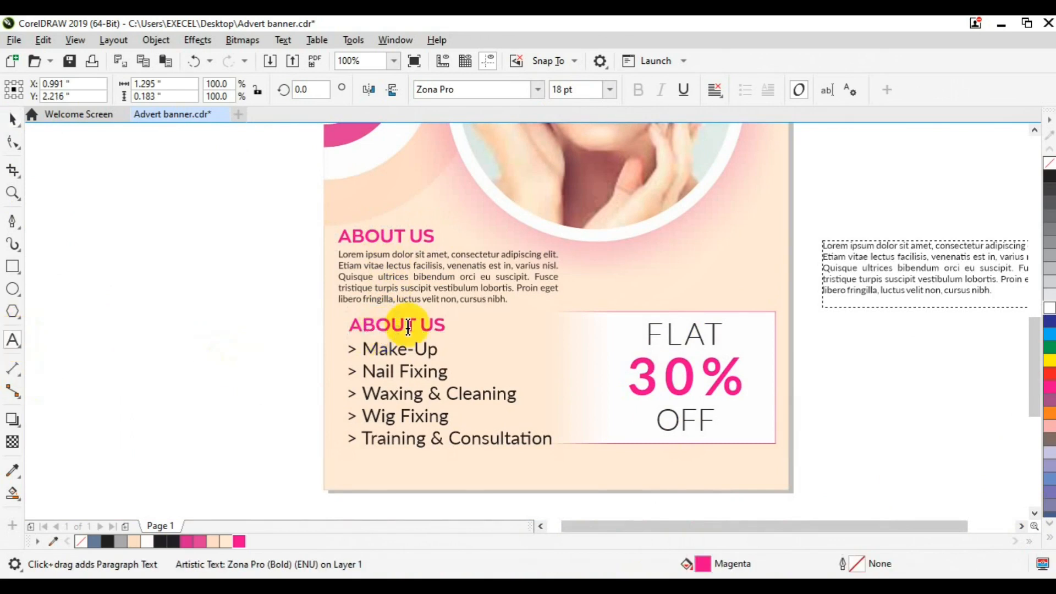
pyautogui.doubleClick(417, 328)
pyautogui.write('OUR SERVICES')
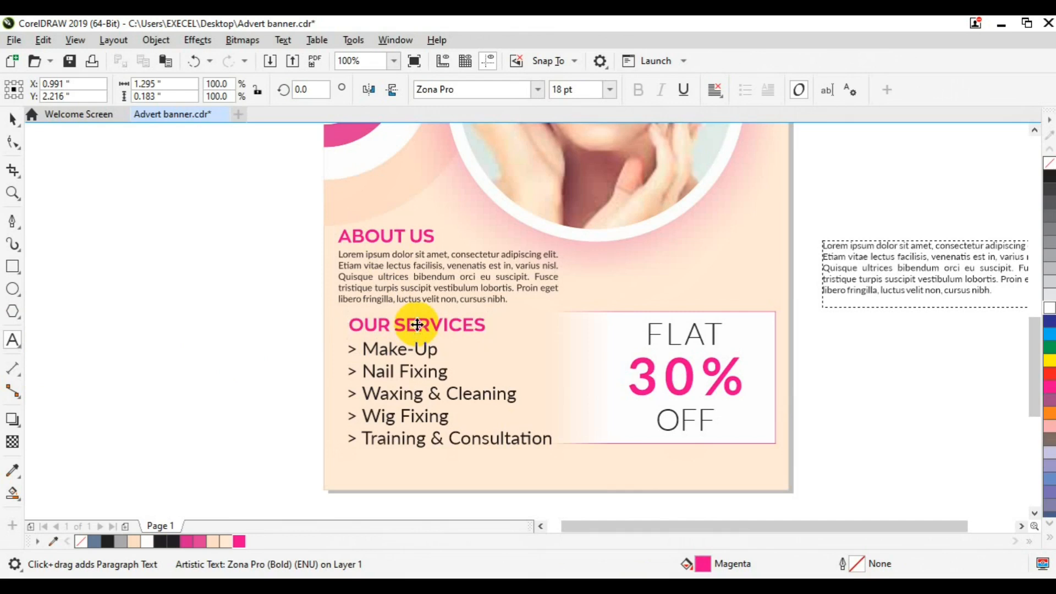
pyautogui.hotkey('ctrl', 'a')
pyautogui.write('SERVICES')
pyautogui.click(6, 125)
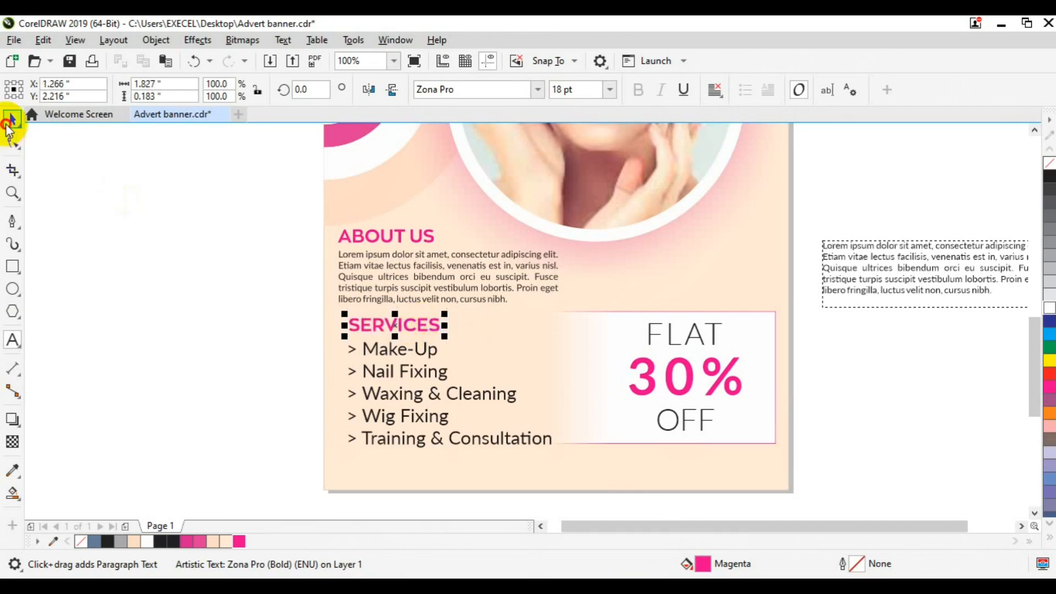
pyautogui.click(330, 376)
pyautogui.click(372, 336)
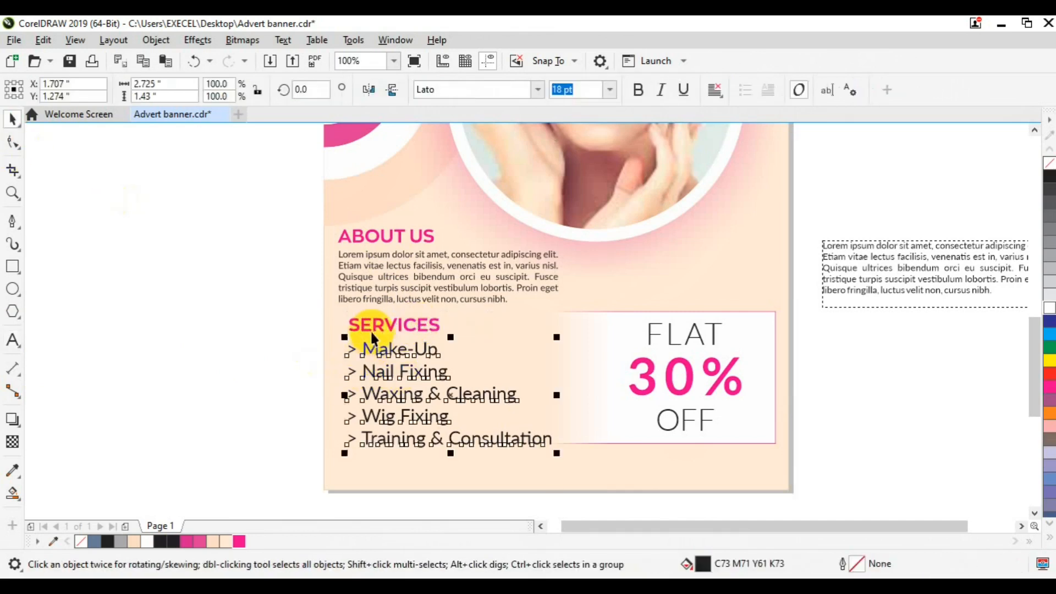
# Left-align the ABOUT US and SERVICES blocks and shift them slightly left
pyautogui.keyDown('shift'); pyautogui.click(368, 325); pyautogui.keyUp('shift')
pyautogui.click(357, 271)
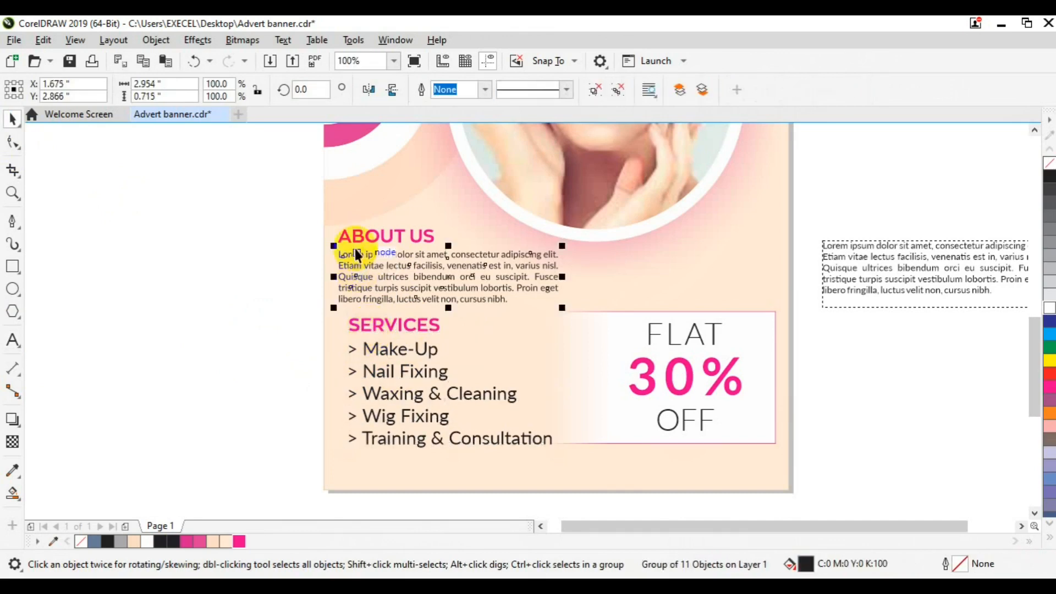
pyautogui.keyDown('shift'); pyautogui.click(353, 238); pyautogui.keyUp('shift')
pyautogui.keyDown('shift'); pyautogui.click(366, 323); pyautogui.keyUp('shift')
pyautogui.press('l')
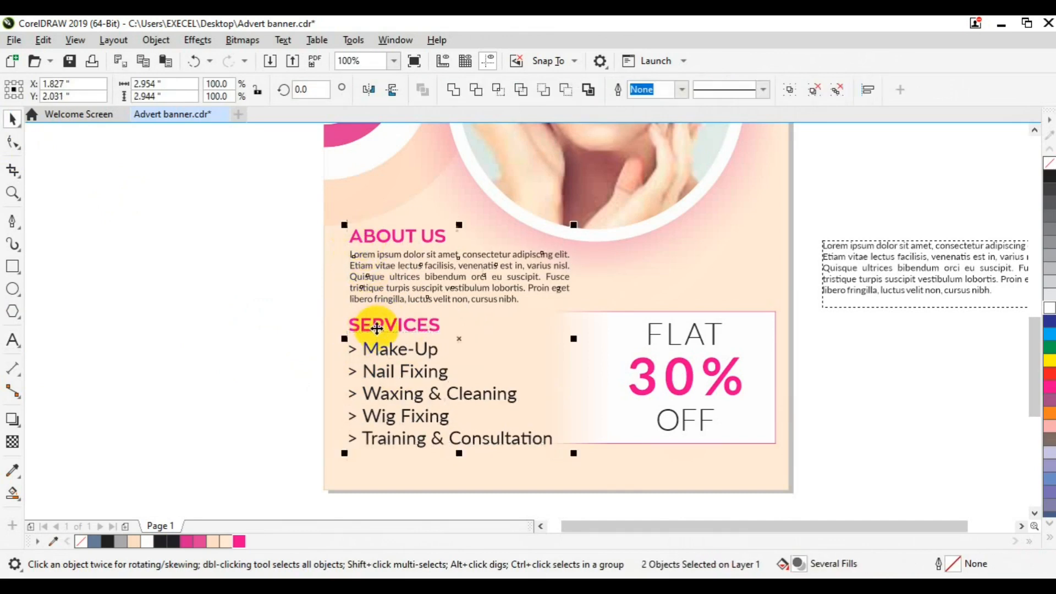
pyautogui.moveTo(377, 329); pyautogui.dragTo(367, 328)
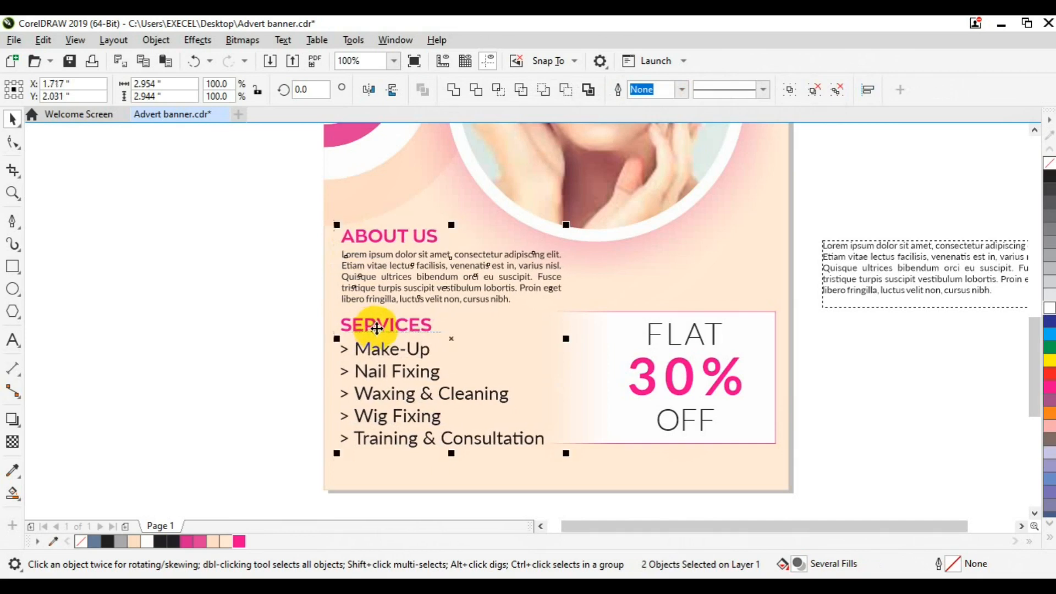
pyautogui.click(270, 350)
# Group the FLAT 30% OFF text with its rectangle and bottom-align it with the services list
pyautogui.click(695, 341)
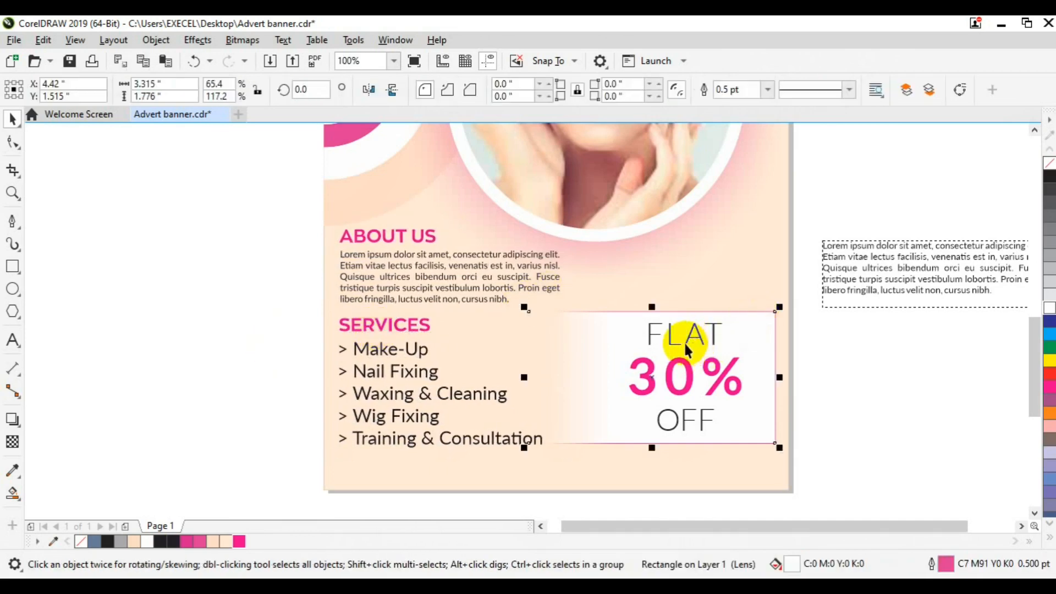
pyautogui.click(681, 394)
pyautogui.keyDown('shift'); pyautogui.click(754, 354); pyautogui.keyUp('shift')
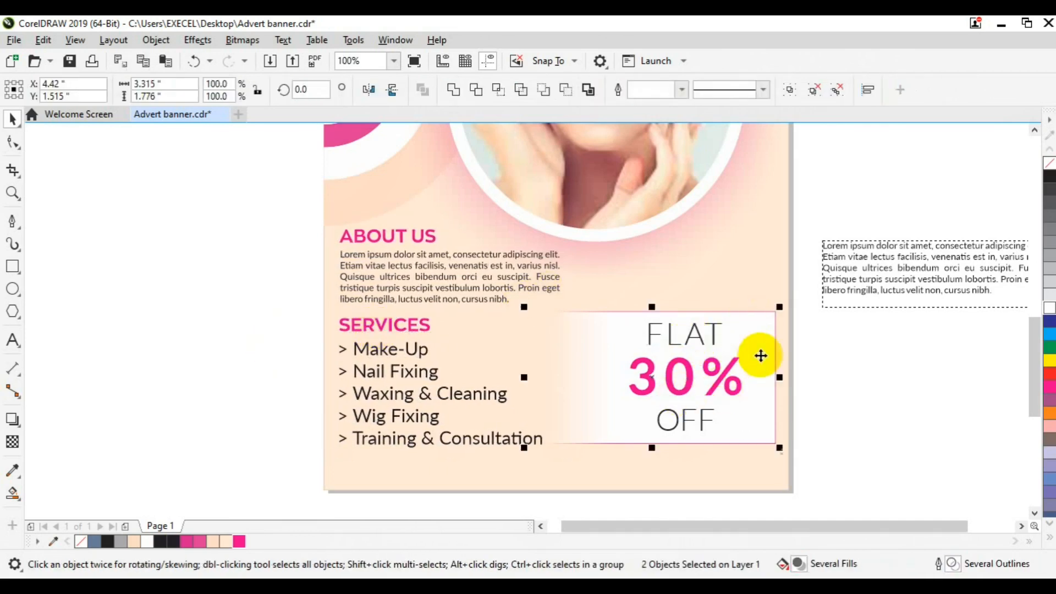
pyautogui.hotkey('ctrl', 'g')
pyautogui.keyDown('shift'); pyautogui.click(431, 396); pyautogui.keyUp('shift')
pyautogui.press('b')
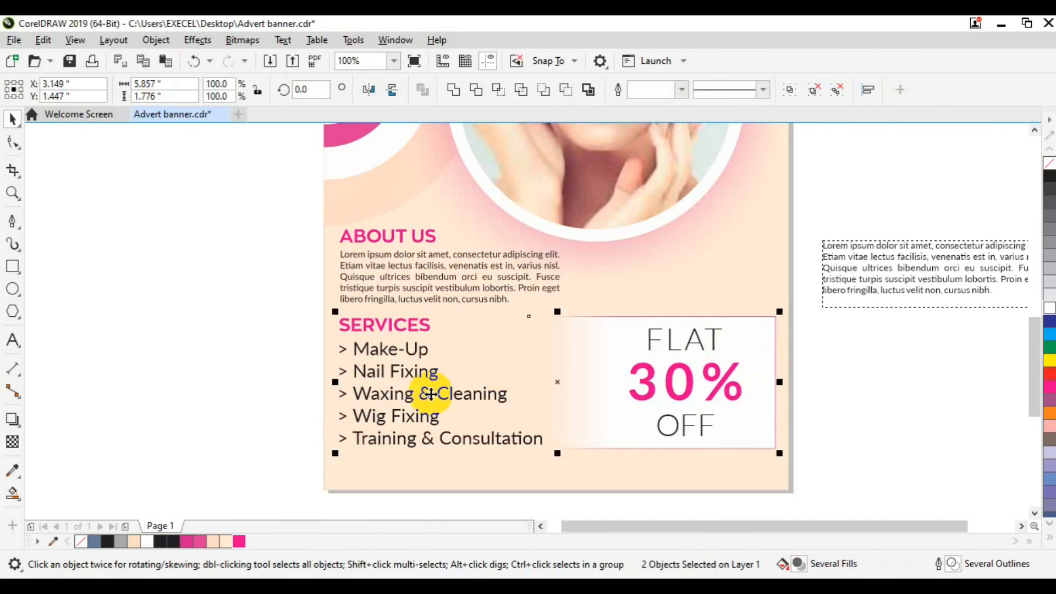
pyautogui.click(817, 260)
# Ungroup ABOUT US and copy its heading above the offer panel
pyautogui.click(403, 242)
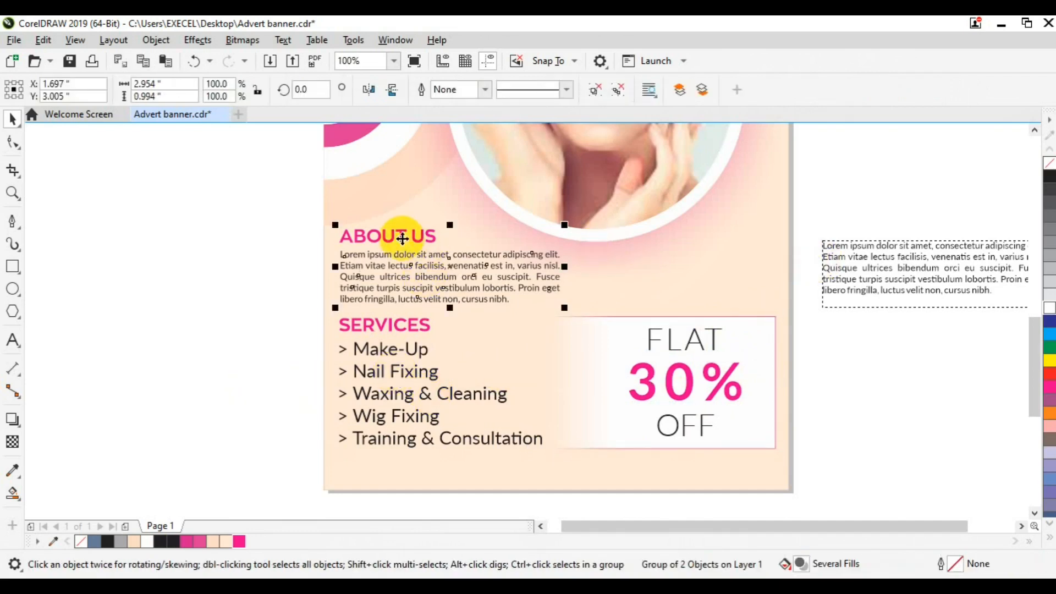
pyautogui.hotkey('ctrl', 'u')
pyautogui.click(372, 235)
pyautogui.moveTo(373, 235); pyautogui.dragTo(627, 264)
# Retype the heading copy as 'WHY US ?' with a dark question mark and move the spare paragraph beneath it
pyautogui.click(12, 340)
pyautogui.hotkey('ctrl', 'a')
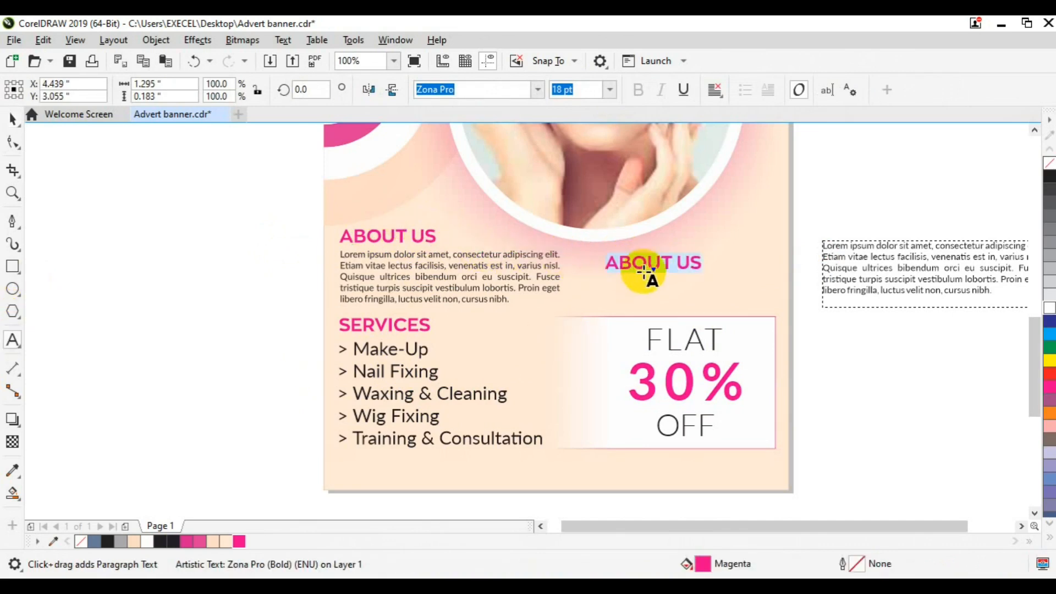
pyautogui.write('WHY US ?')
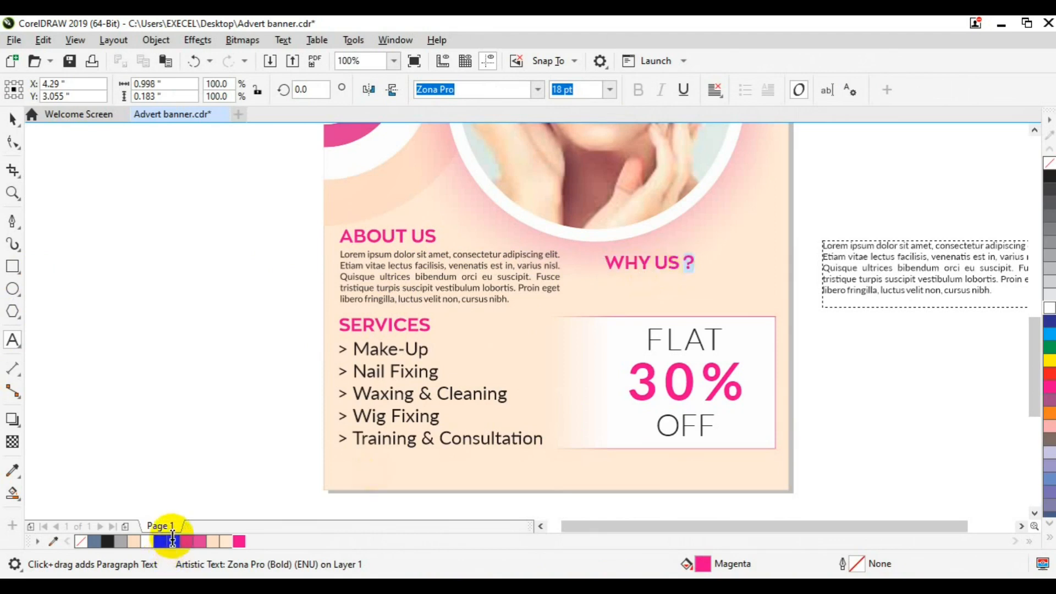
pyautogui.click(175, 543)
pyautogui.click(12, 118)
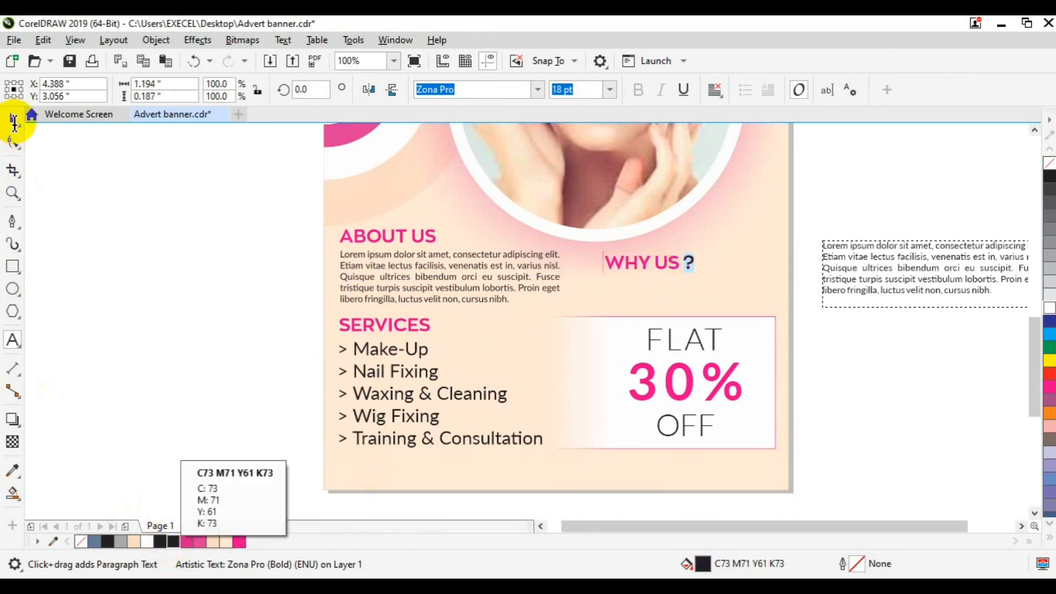
pyautogui.click(866, 263)
pyautogui.moveTo(865, 264); pyautogui.dragTo(631, 314)
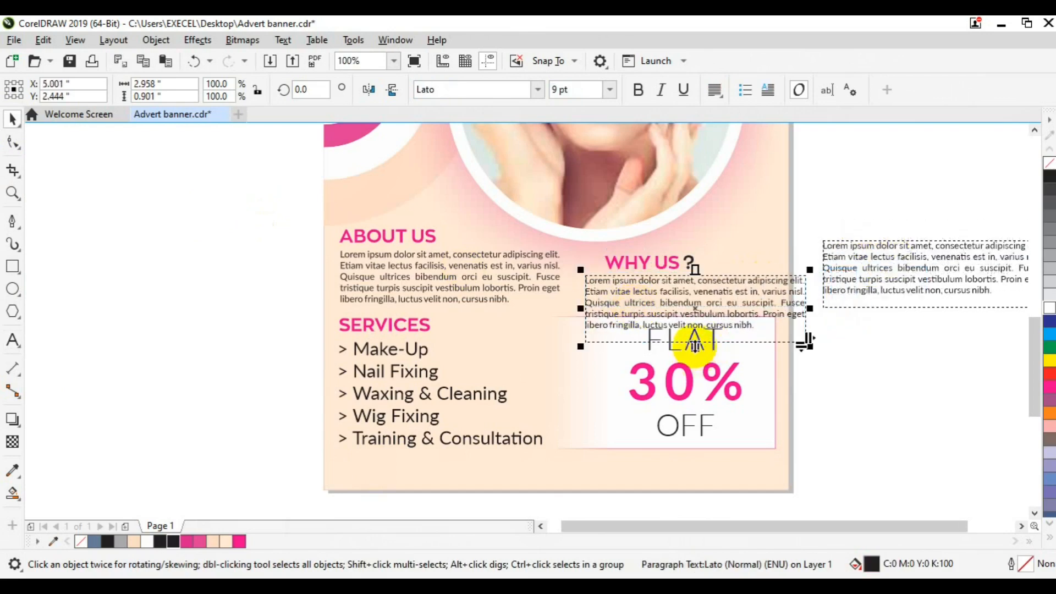
# Narrow the WHY US paragraph and delete its extra lines
pyautogui.moveTo(810, 309); pyautogui.dragTo(768, 309)
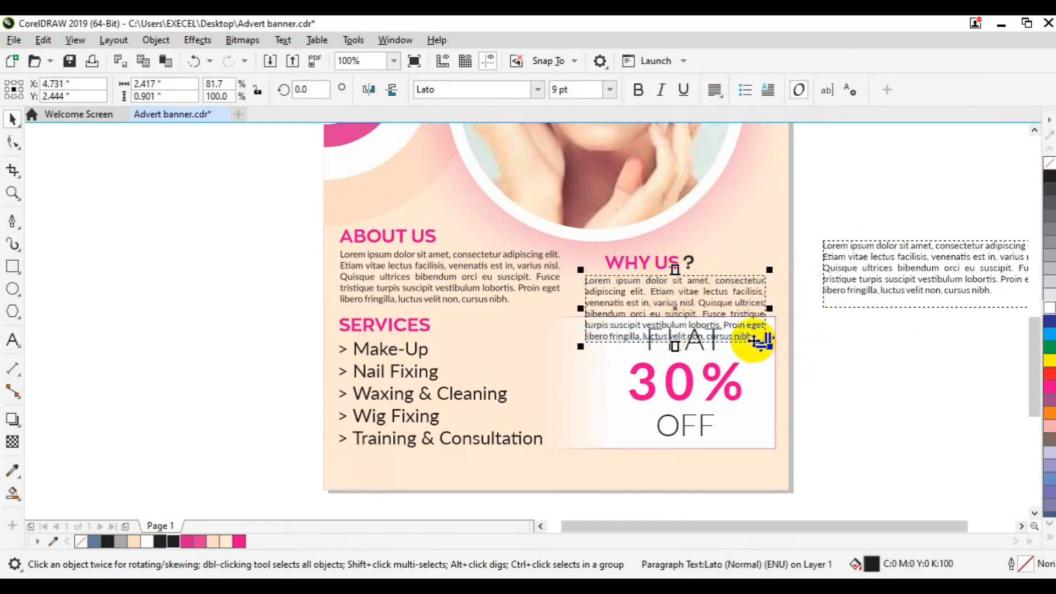
pyautogui.click(12, 339)
pyautogui.click(632, 318)
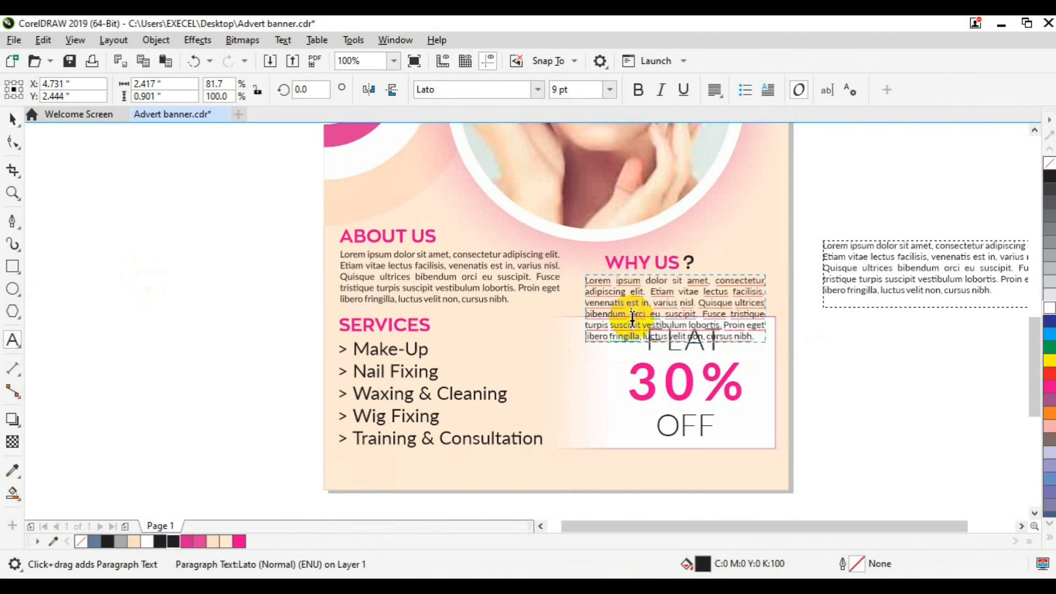
pyautogui.hotkey('shift', 'Down')
pyautogui.hotkey('shift', 'Down')
pyautogui.press('Delete')
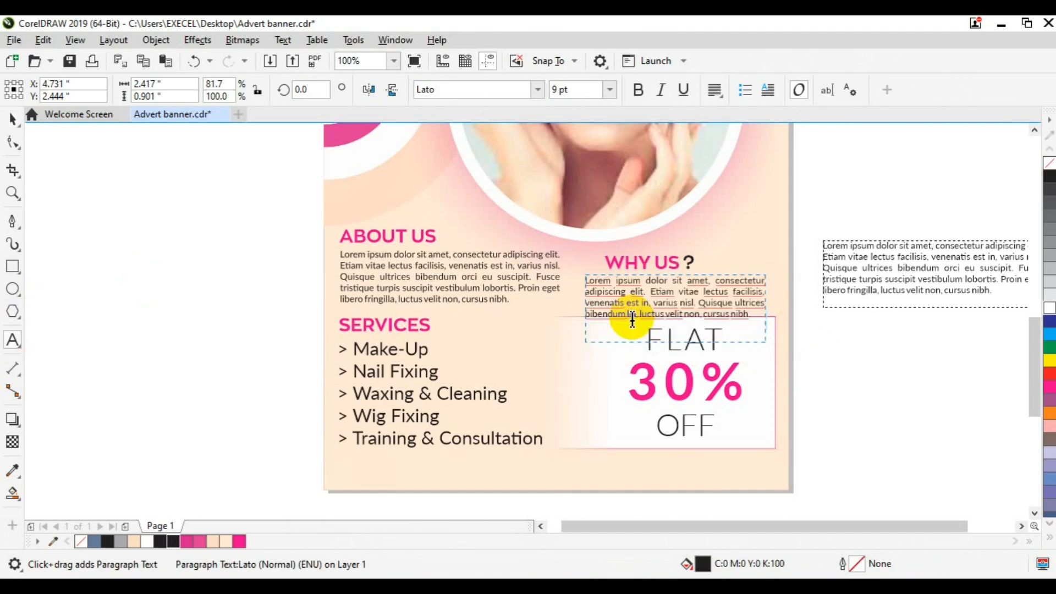
# Left-align the WHY US paragraph with its heading, group them and bring the group to the front of the page
pyautogui.tripleClick(635, 323)
pyautogui.click(715, 90)
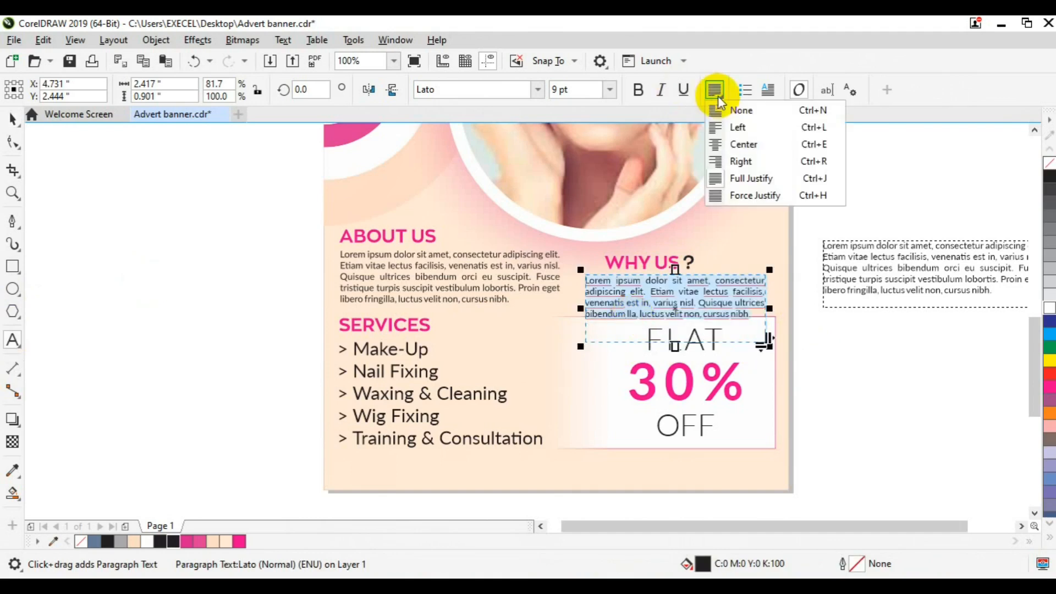
pyautogui.click(12, 117)
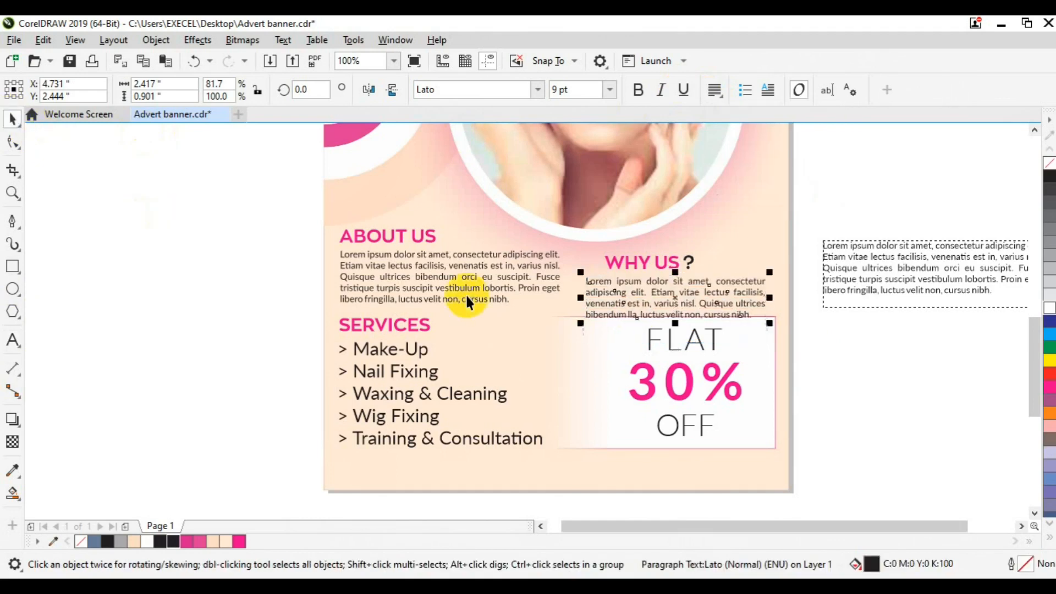
pyautogui.keyDown('shift'); pyautogui.click(635, 264); pyautogui.keyUp('shift')
pyautogui.press('l')
pyautogui.press('Up')
pyautogui.press('Up')
pyautogui.press('Up')
pyautogui.press('Up')
pyautogui.press('Up')
pyautogui.press('Up')
pyautogui.press('Up')
pyautogui.press('Up')
pyautogui.press('Up')
pyautogui.press('Up')
pyautogui.press('Up')
pyautogui.press('Up')
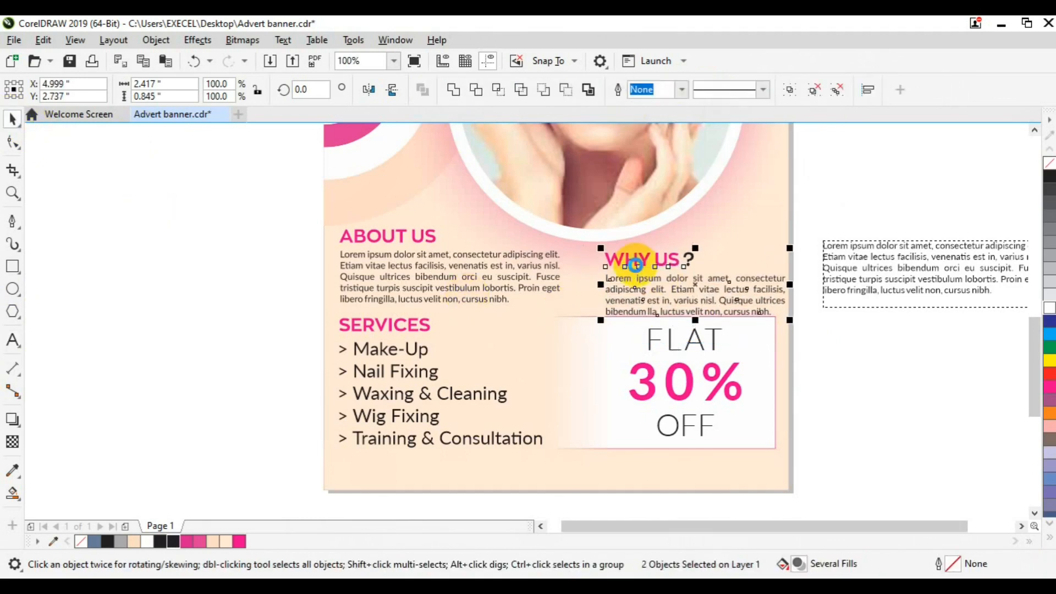
pyautogui.hotkey('ctrl', 'g')
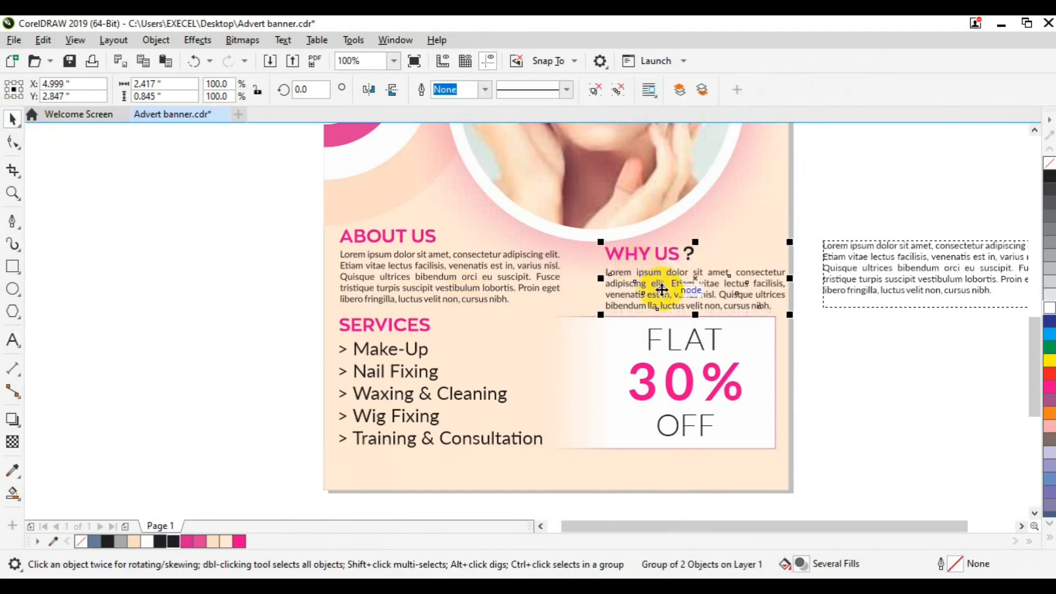
pyautogui.rightClick(664, 289)
pyautogui.moveTo(721, 252)
pyautogui.click(870, 245)
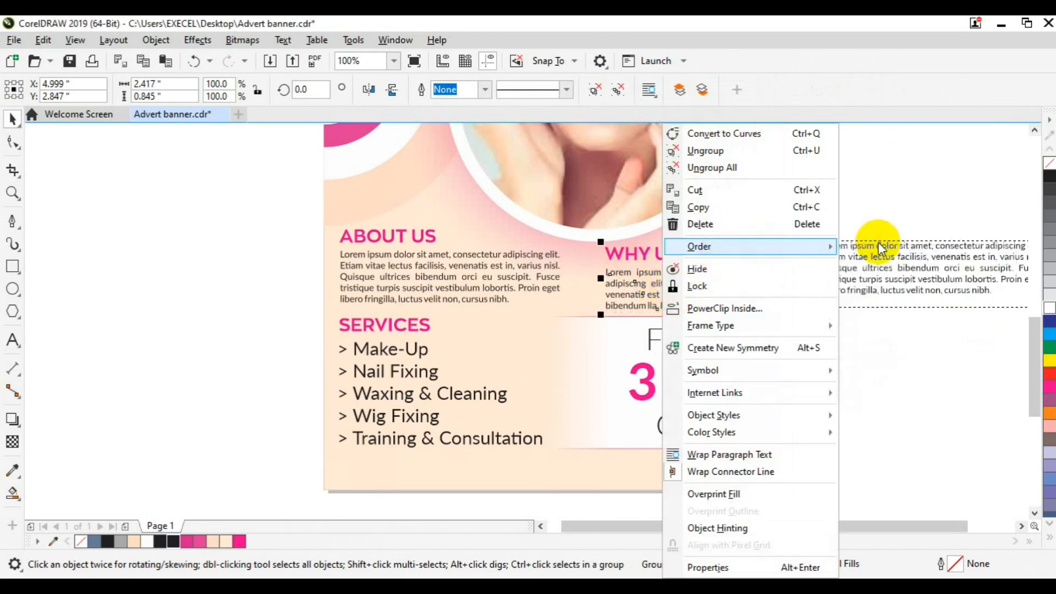
# Group the ABOUT US heading and paragraph, bottom-align it with WHY US, and group both blocks
pyautogui.click(428, 239)
pyautogui.keyDown('shift'); pyautogui.click(410, 265); pyautogui.keyUp('shift')
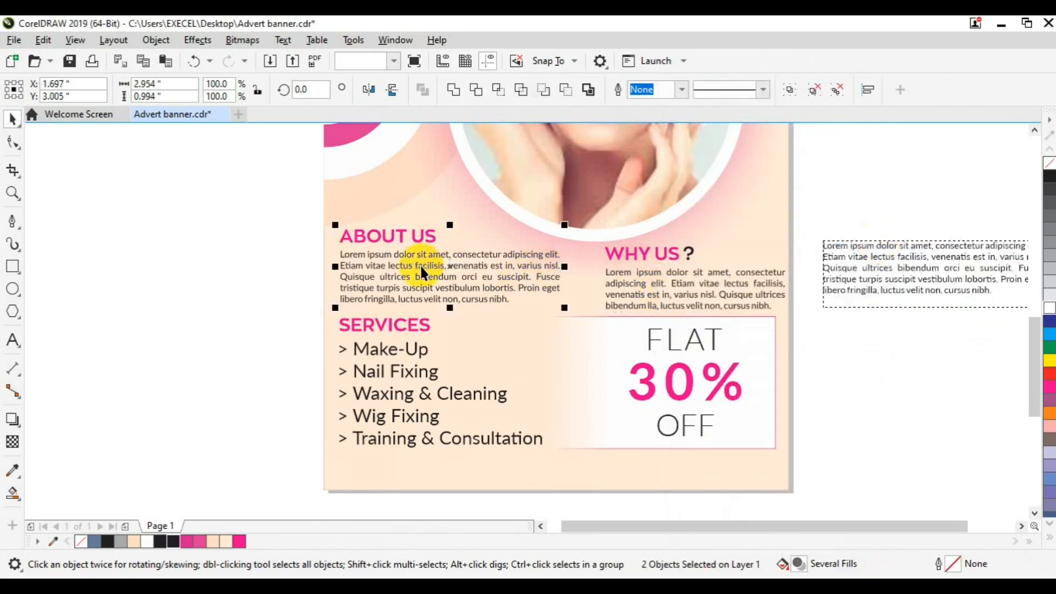
pyautogui.hotkey('ctrl', 'g')
pyautogui.keyDown('shift'); pyautogui.click(637, 289); pyautogui.keyUp('shift')
pyautogui.press('b')
pyautogui.press('Up')
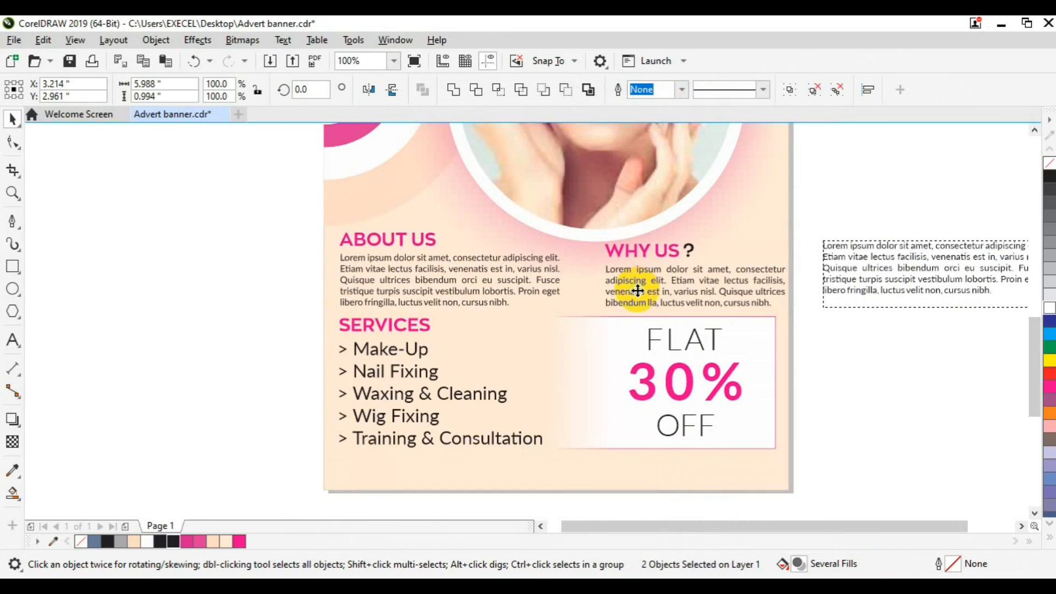
pyautogui.hotkey('ctrl', 'g')
# Centre the ABOUT US and WHY US group horizontally on the banner and nudge it down
pyautogui.keyDown('shift'); pyautogui.click(747, 464); pyautogui.keyUp('shift')
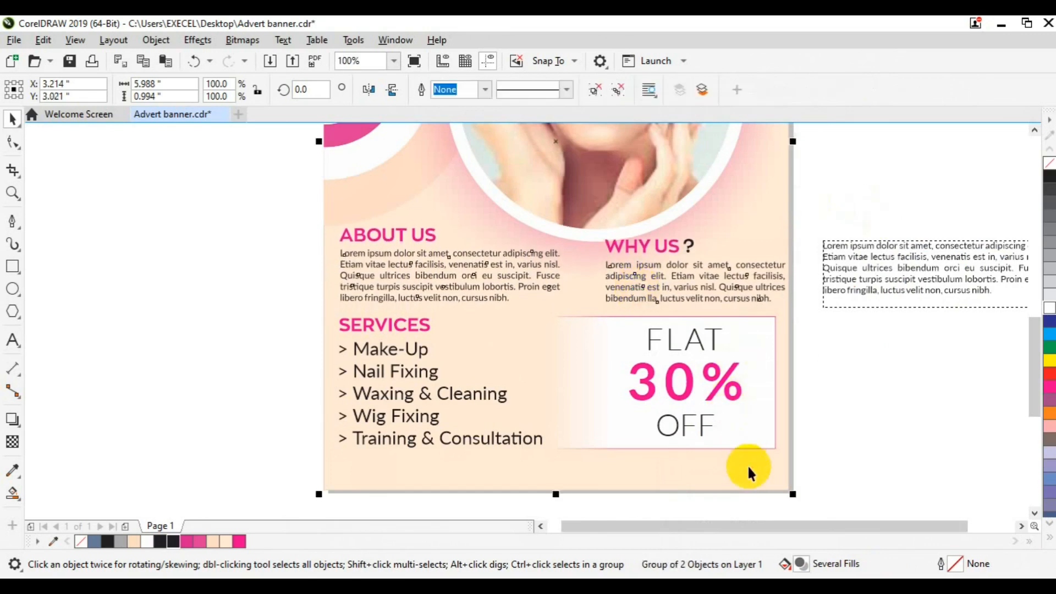
pyautogui.press('c')
pyautogui.click(829, 451)
pyautogui.click(654, 269)
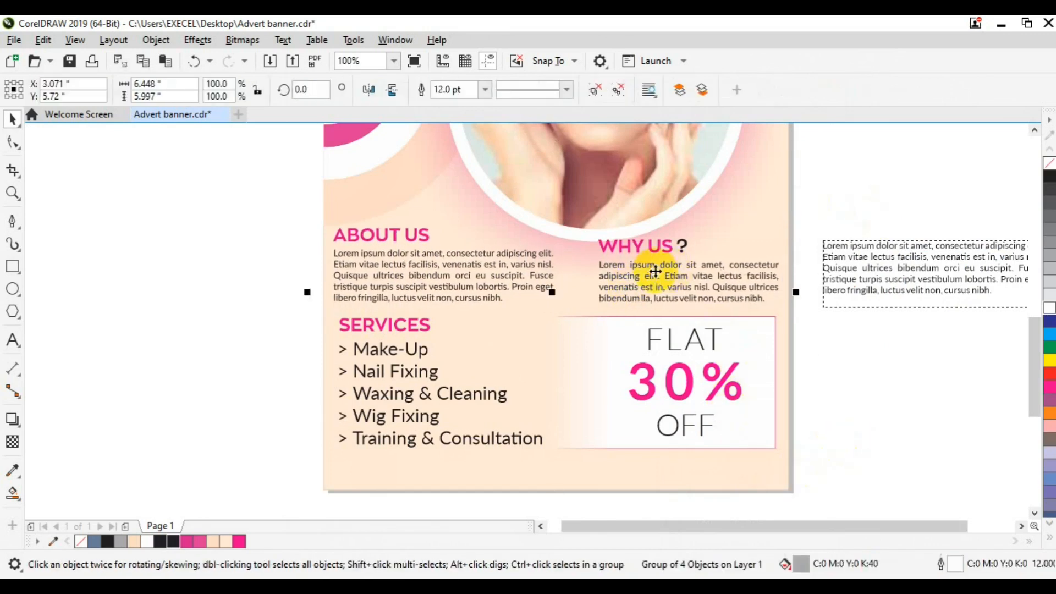
pyautogui.click(220, 286)
pyautogui.click(354, 254)
pyautogui.press('Down')
pyautogui.press('Down')
pyautogui.press('Down')
pyautogui.press('Down')
pyautogui.press('Down')
pyautogui.press('Down')
pyautogui.press('Down')
pyautogui.press('Down')
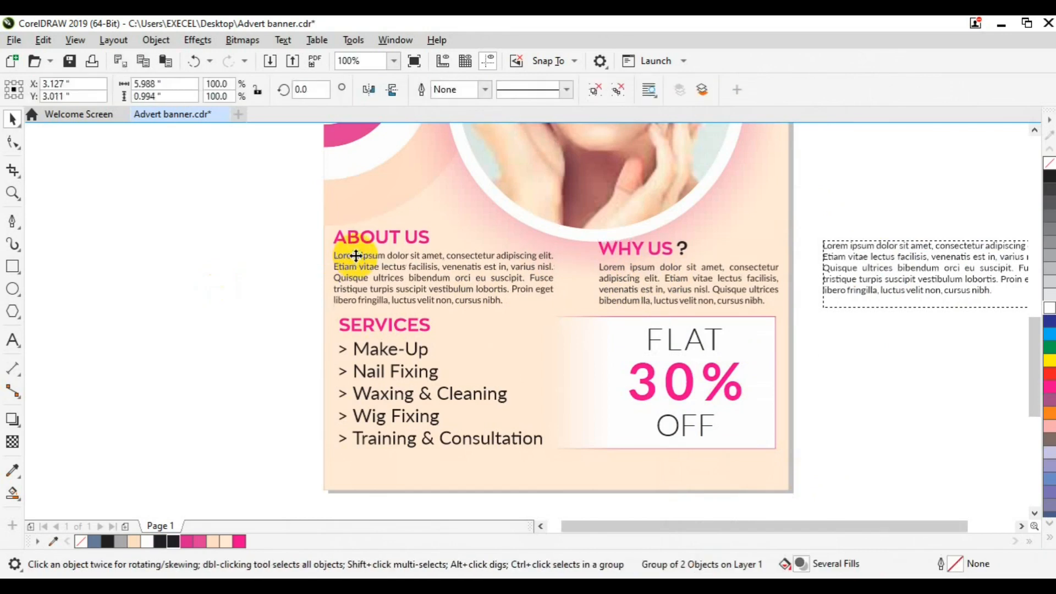
# Nudge down and group the SERVICES list with the offer panel, then centre it on the banner
pyautogui.click(349, 370)
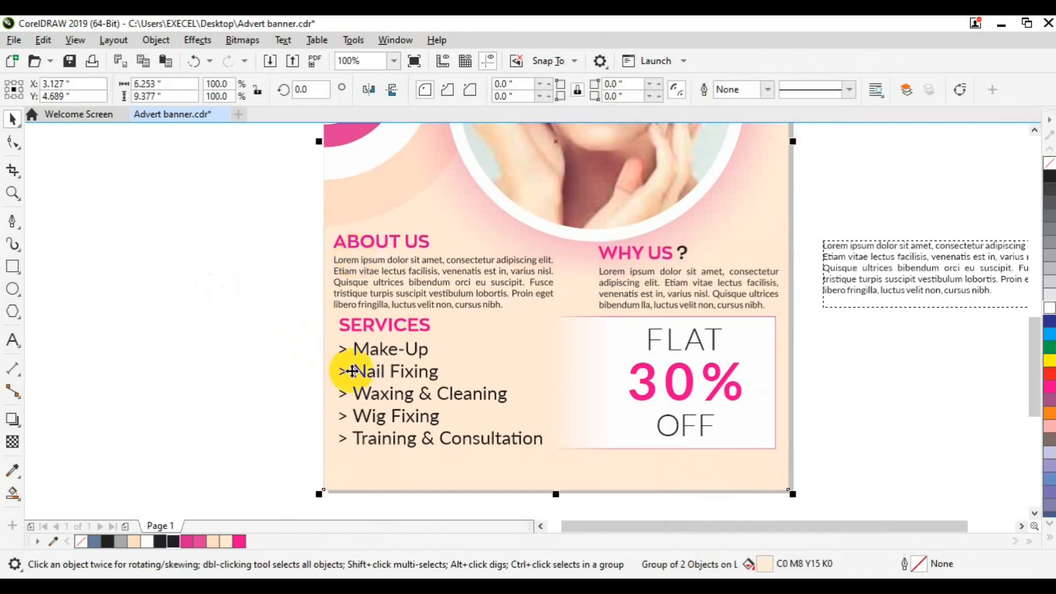
pyautogui.click(360, 370)
pyautogui.keyDown('shift'); pyautogui.click(675, 380); pyautogui.keyUp('shift')
pyautogui.press('Down')
pyautogui.press('Down')
pyautogui.press('Down')
pyautogui.press('Down')
pyautogui.press('Down')
pyautogui.press('Down')
pyautogui.press('Down')
pyautogui.press('Down')
pyautogui.press('Down')
pyautogui.press('Down')
pyautogui.press('Down')
pyautogui.press('Down')
pyautogui.press('Down')
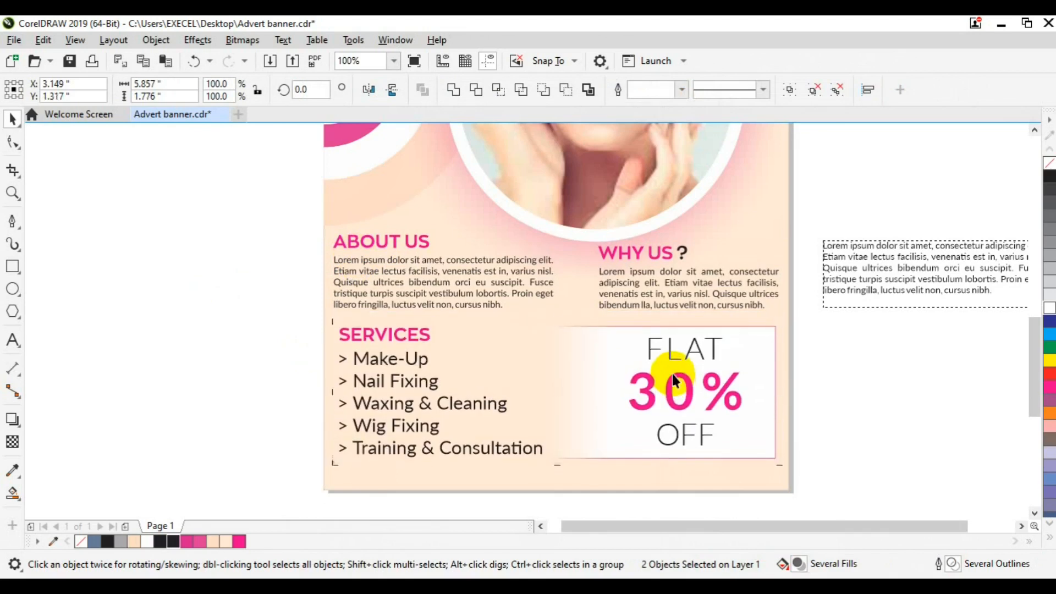
pyautogui.hotkey('ctrl', 'g')
pyautogui.keyDown('shift'); pyautogui.click(698, 478); pyautogui.keyUp('shift')
pyautogui.press('c')
pyautogui.click(877, 431)
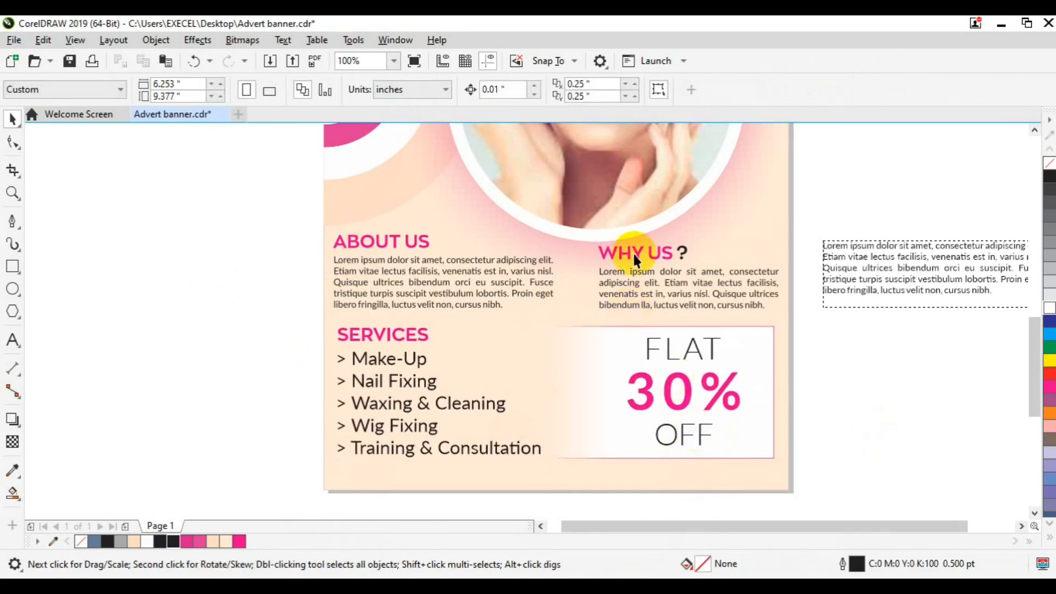
# Type a new CALL US line with the phone number on the canvas
pyautogui.click(395, 339)
pyautogui.click(257, 354)
pyautogui.click(346, 341)
pyautogui.click(208, 350)
pyautogui.click(12, 340)
pyautogui.click(166, 445)
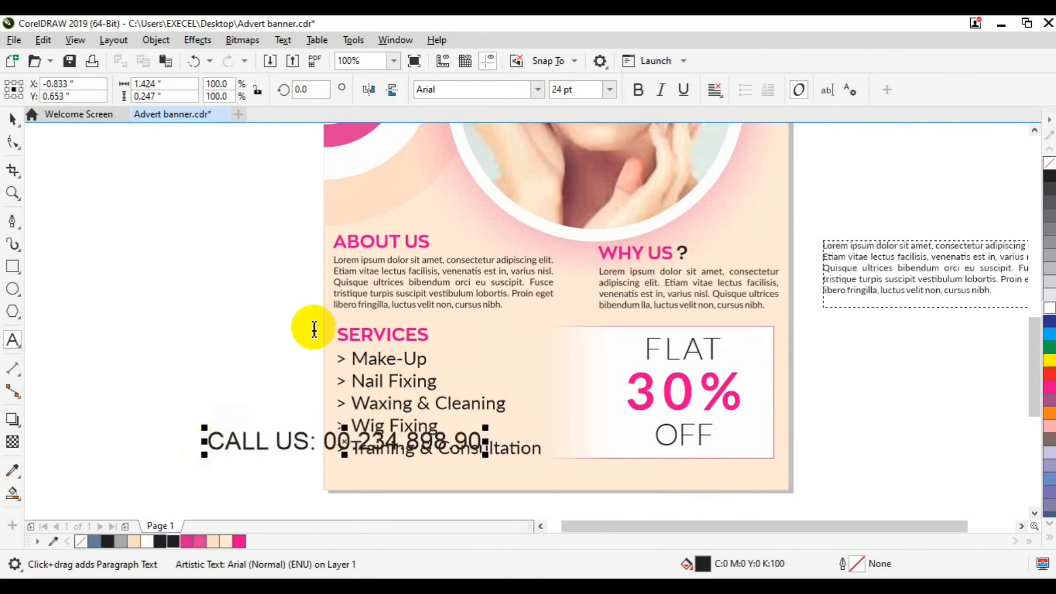
# Set the call-us text to Lato italic
pyautogui.hotkey('ctrl', 'a')
pyautogui.click(537, 89)
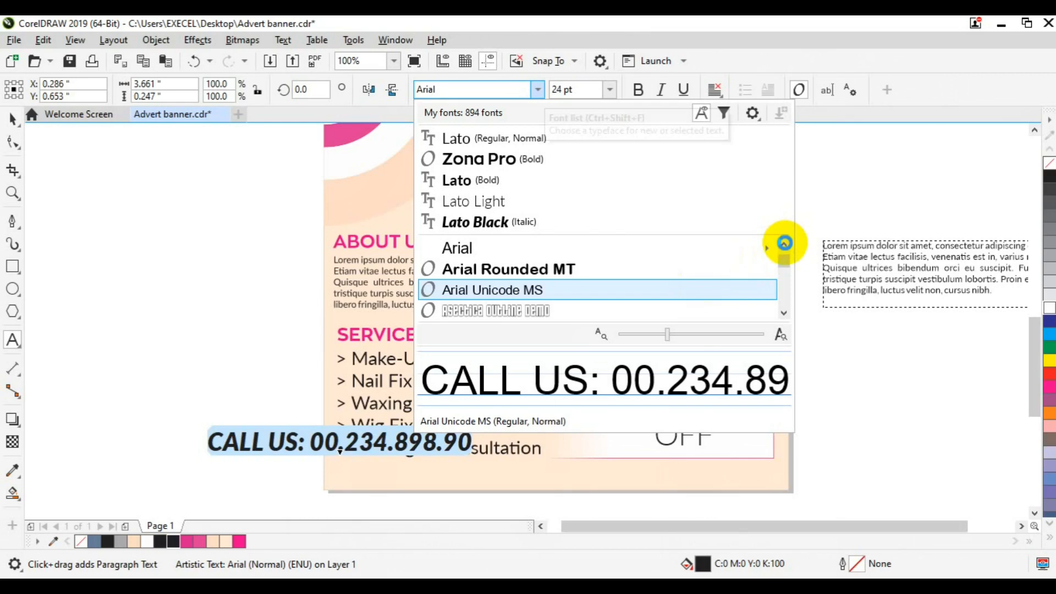
pyautogui.click(460, 181)
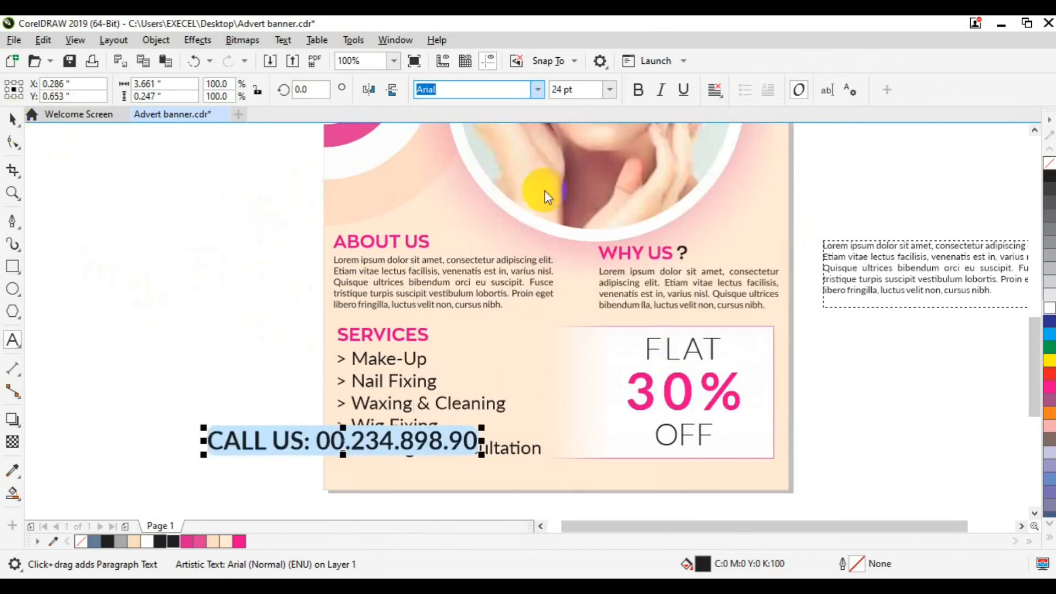
pyautogui.click(660, 89)
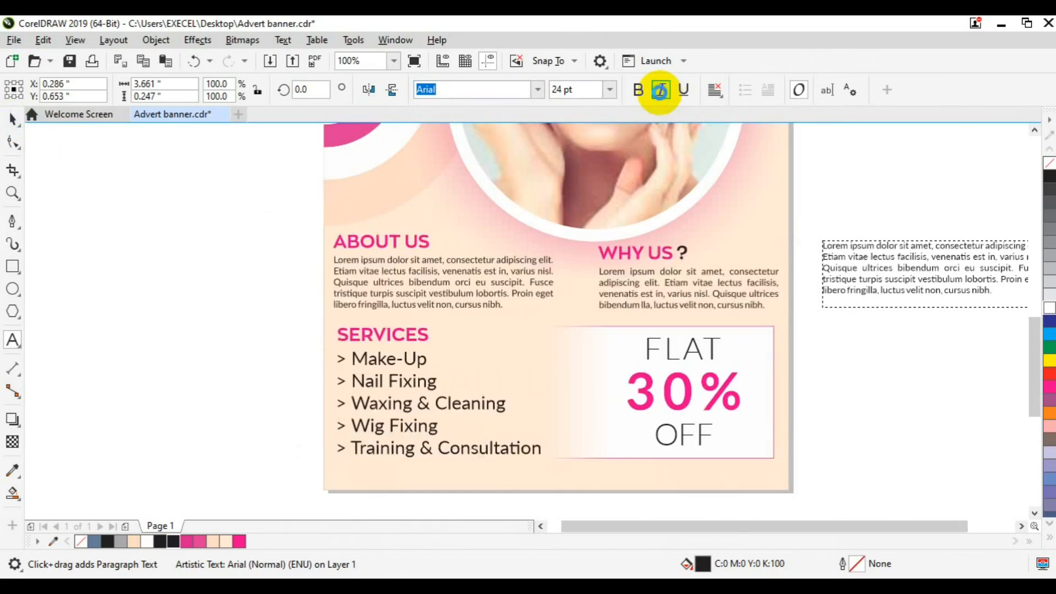
# Centre the call-us line on the banner and move it to the bottom edge
pyautogui.hotkey('ctrl', 'space')
pyautogui.keyDown('shift'); pyautogui.click(727, 237); pyautogui.keyUp('shift')
pyautogui.press('c')
pyautogui.press('e')
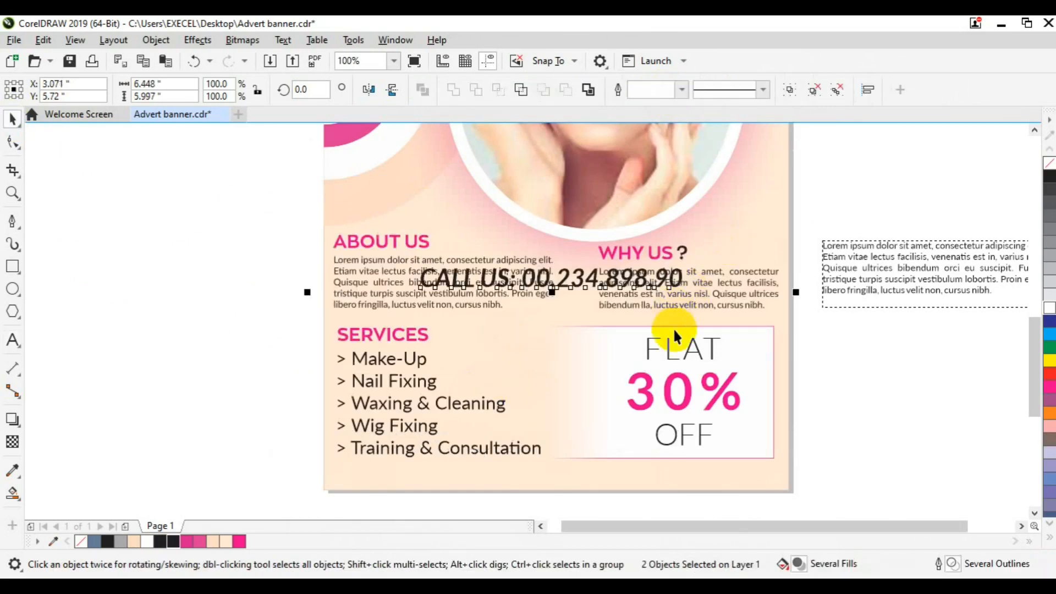
pyautogui.click(820, 385)
pyautogui.moveTo(566, 282); pyautogui.dragTo(576, 486)
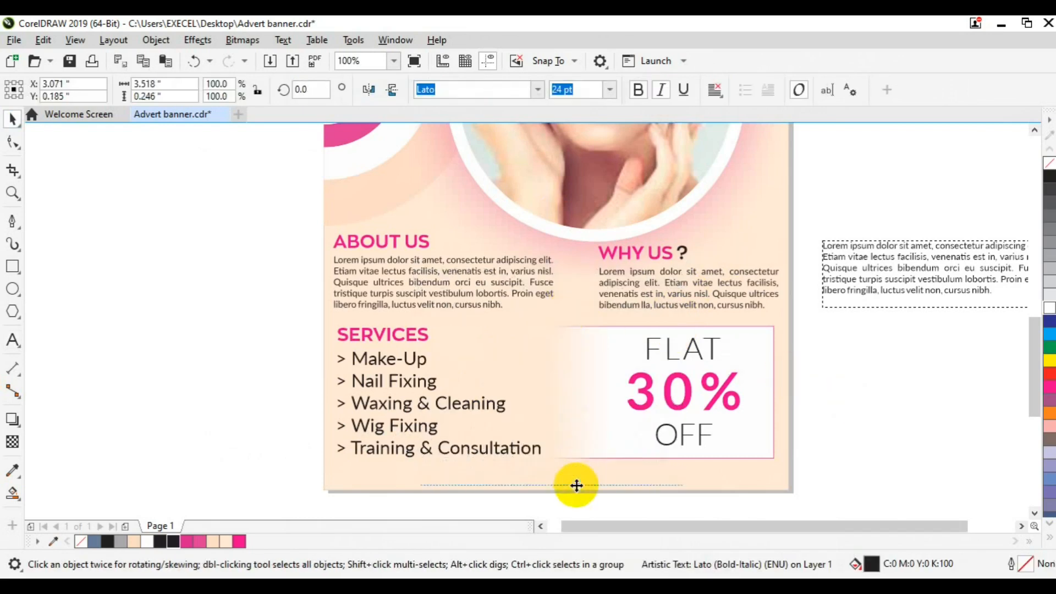
# Make the call-us line 20 pt and turn off its bold
pyautogui.click(559, 92)
pyautogui.write('20')
pyautogui.press('Return')
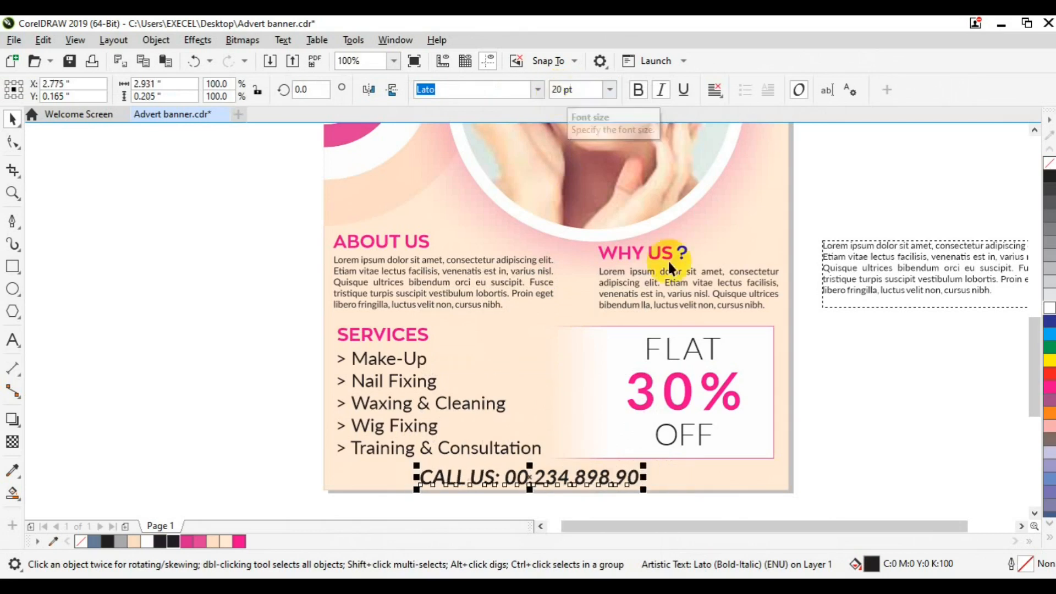
pyautogui.keyDown('shift'); pyautogui.click(731, 480); pyautogui.keyUp('shift')
pyautogui.click(849, 475)
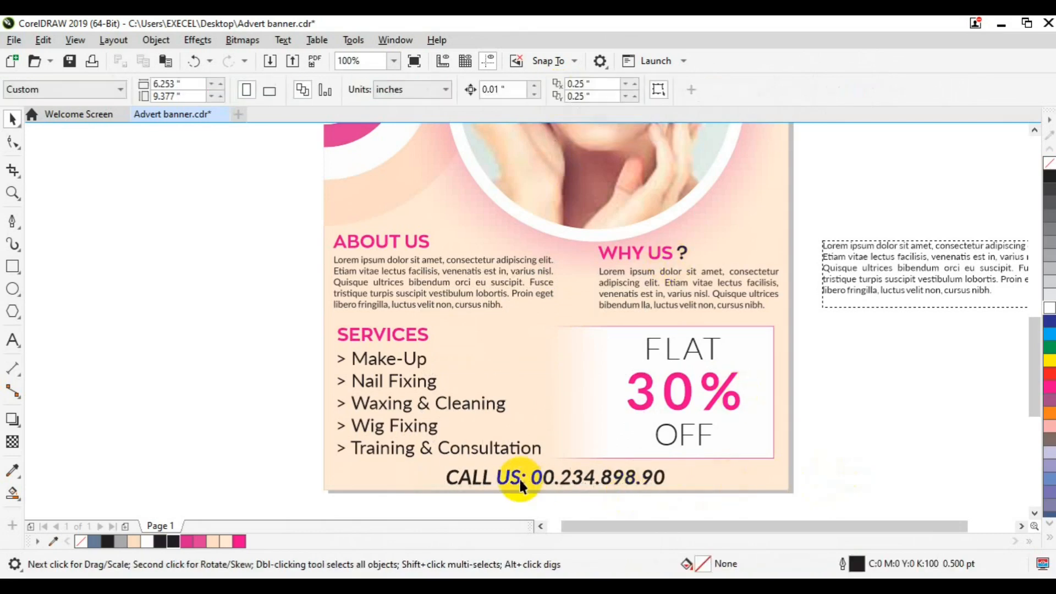
pyautogui.click(507, 475)
pyautogui.click(634, 90)
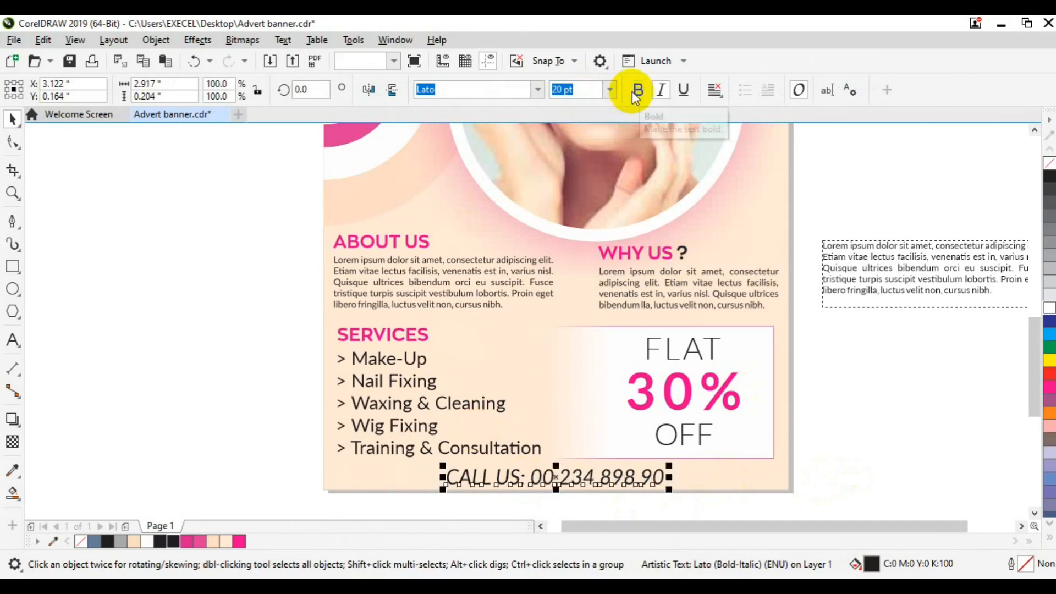
pyautogui.click(242, 365)
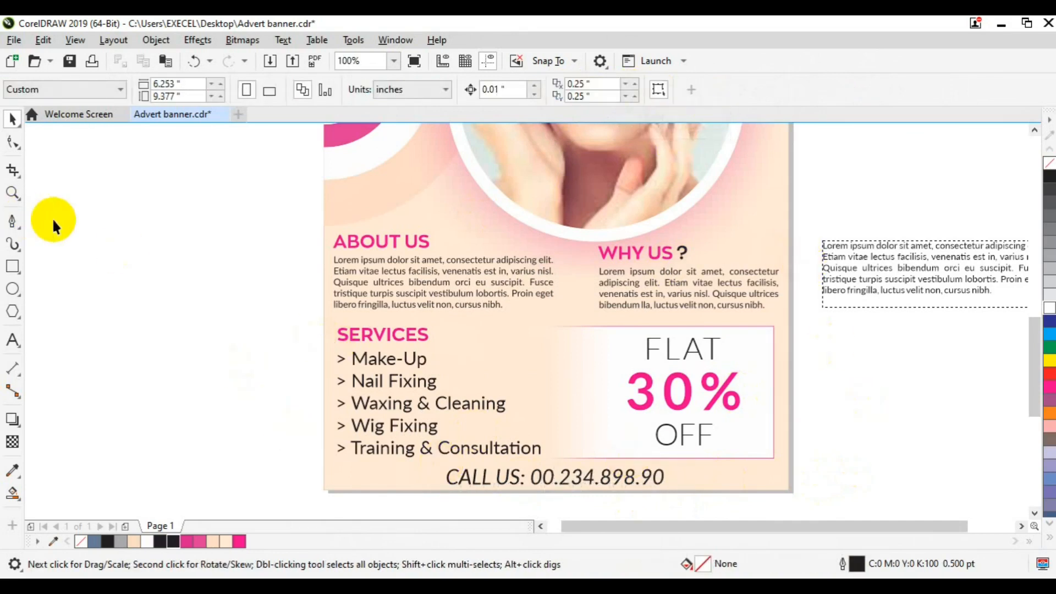
pyautogui.scroll(-2, 52, 217)
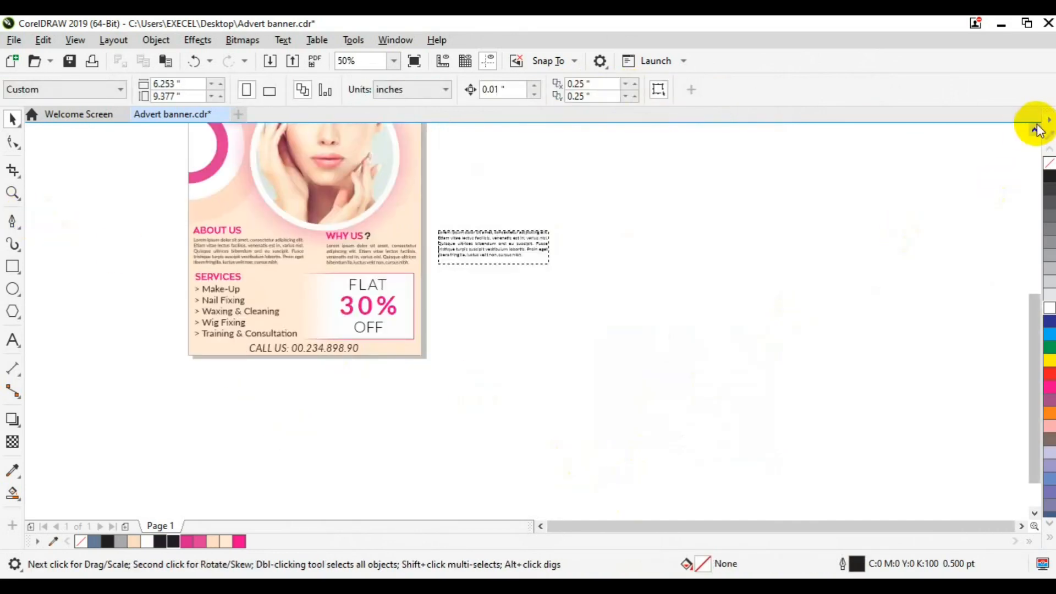
# Move the spare paragraph beside Logo Here at the top and park a duplicate off-page
pyautogui.scroll(5, 1038, 127)
pyautogui.click(506, 437)
pyautogui.moveTo(440, 330); pyautogui.dragTo(374, 249)
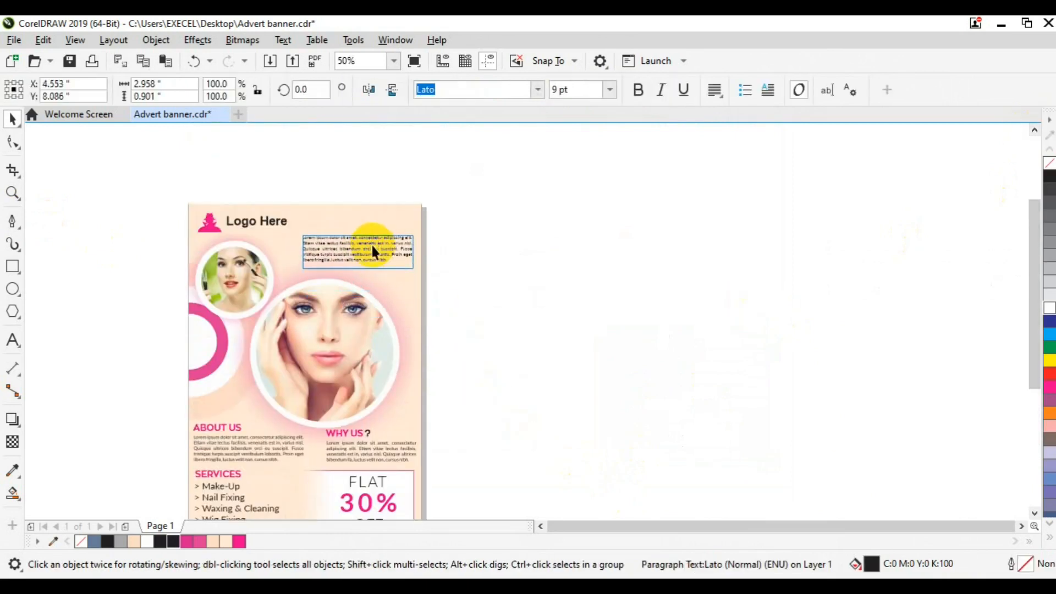
pyautogui.hotkey('ctrl', 'd')
pyautogui.moveTo(380, 236); pyautogui.dragTo(564, 251)
# Ungroup the Services block and copy the SERVICES heading to the flyer's top
pyautogui.click(347, 242)
pyautogui.click(227, 471)
pyautogui.click(595, 89)
pyautogui.click(226, 473)
pyautogui.moveTo(226, 474); pyautogui.dragTo(327, 227)
# Turn the copied heading into 'BUSINESS HEADLINE' in Lato bold
pyautogui.click(12, 340)
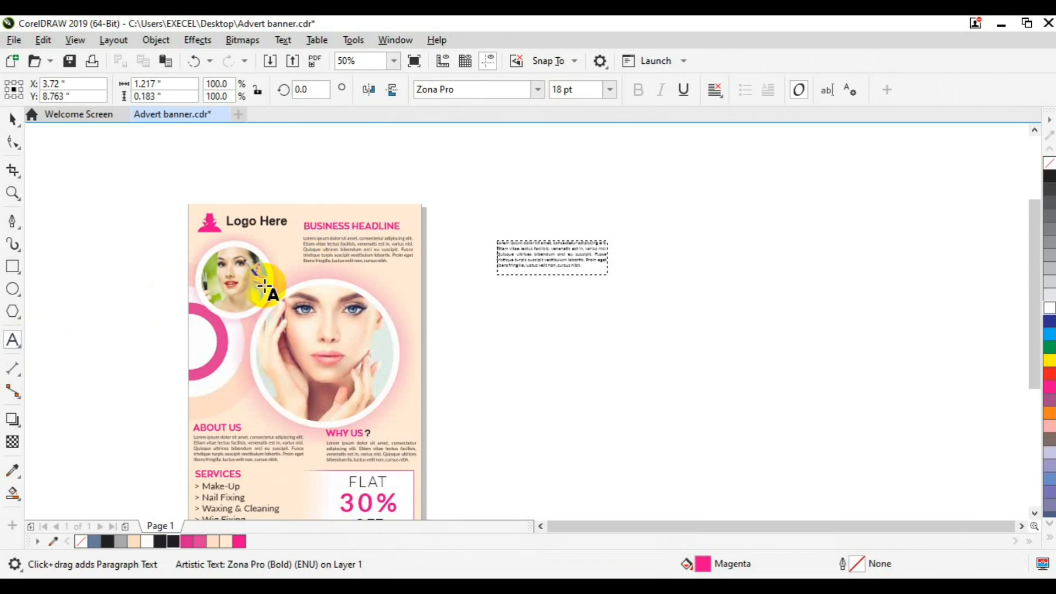
pyautogui.click(346, 226)
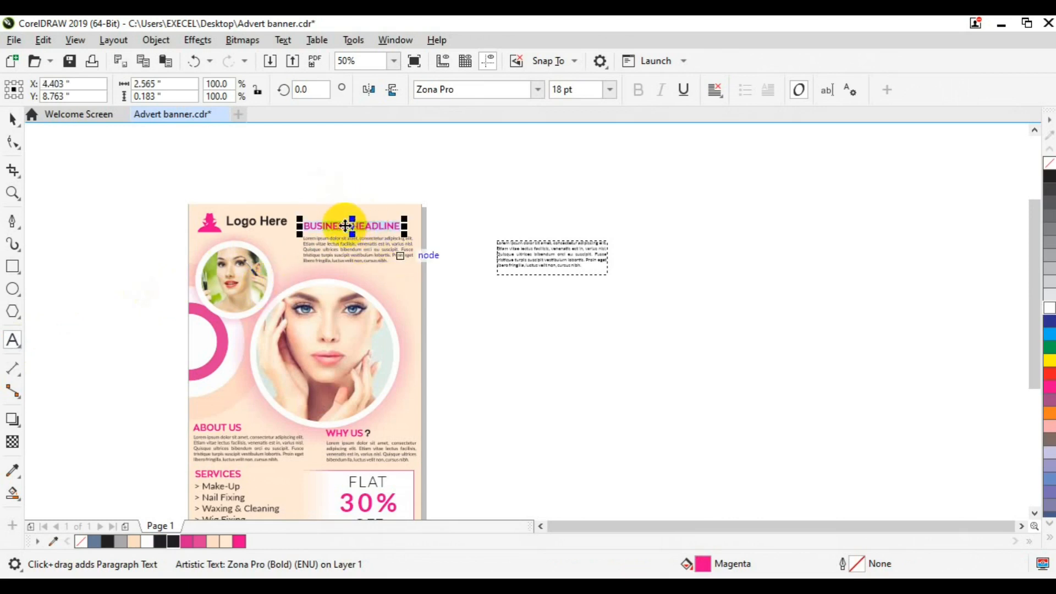
pyautogui.click(17, 125)
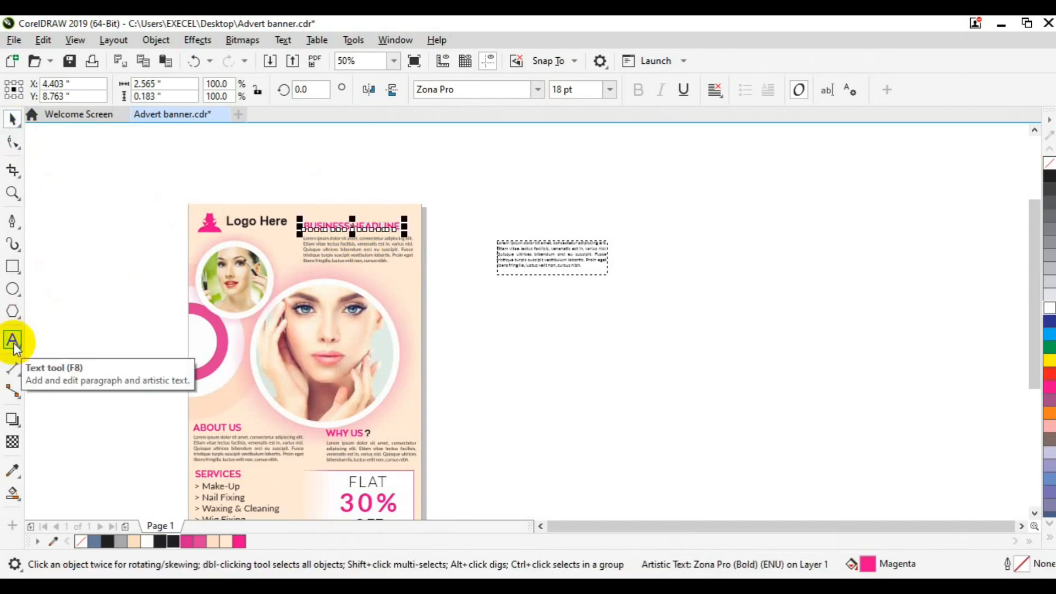
pyautogui.click(374, 226)
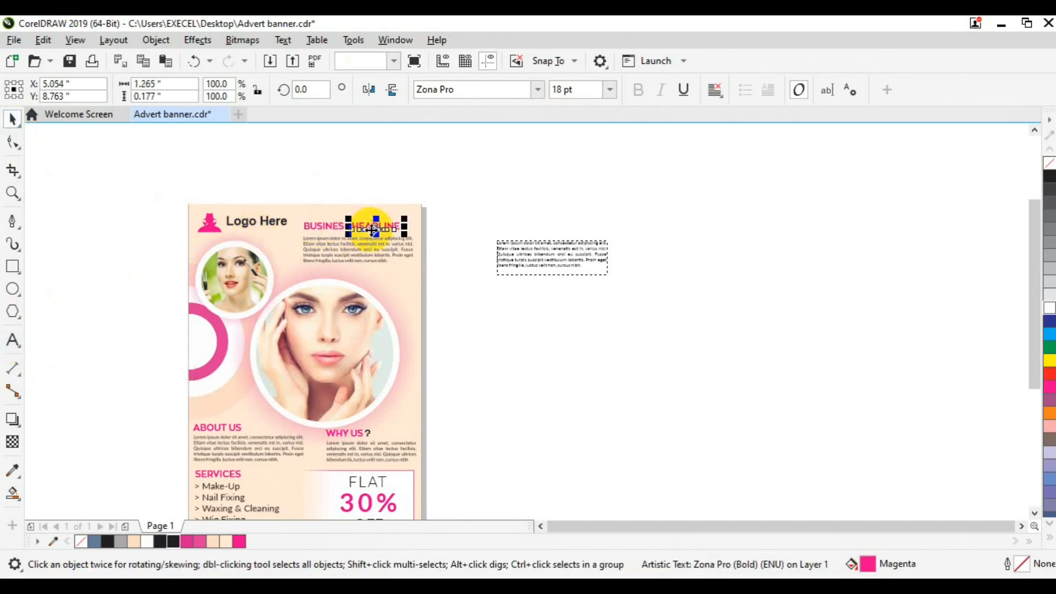
pyautogui.click(537, 88)
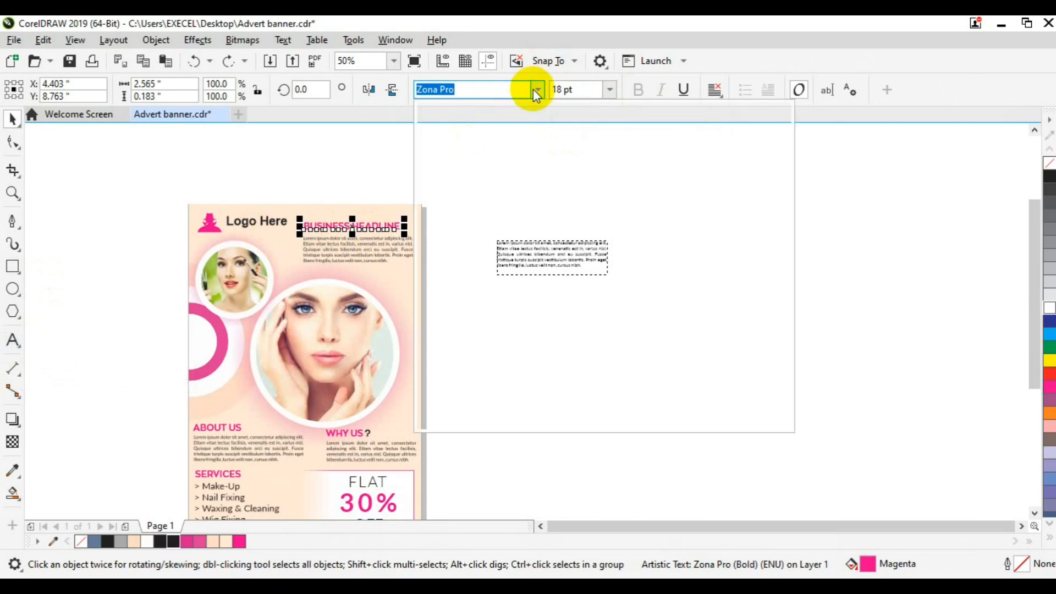
pyautogui.press('Escape')
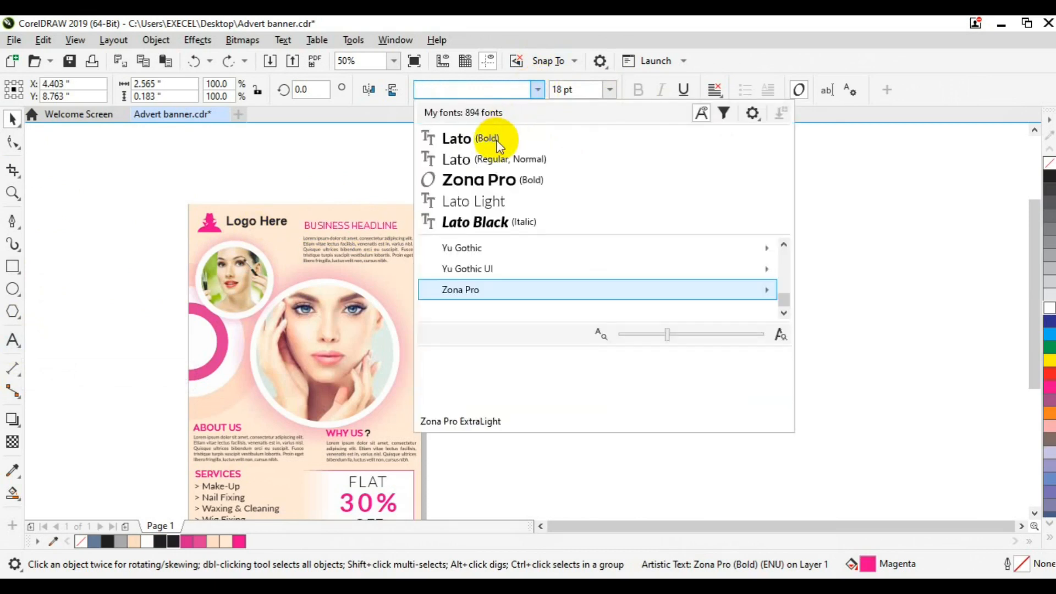
pyautogui.hotkey('ctrl', 'shift', 'z')
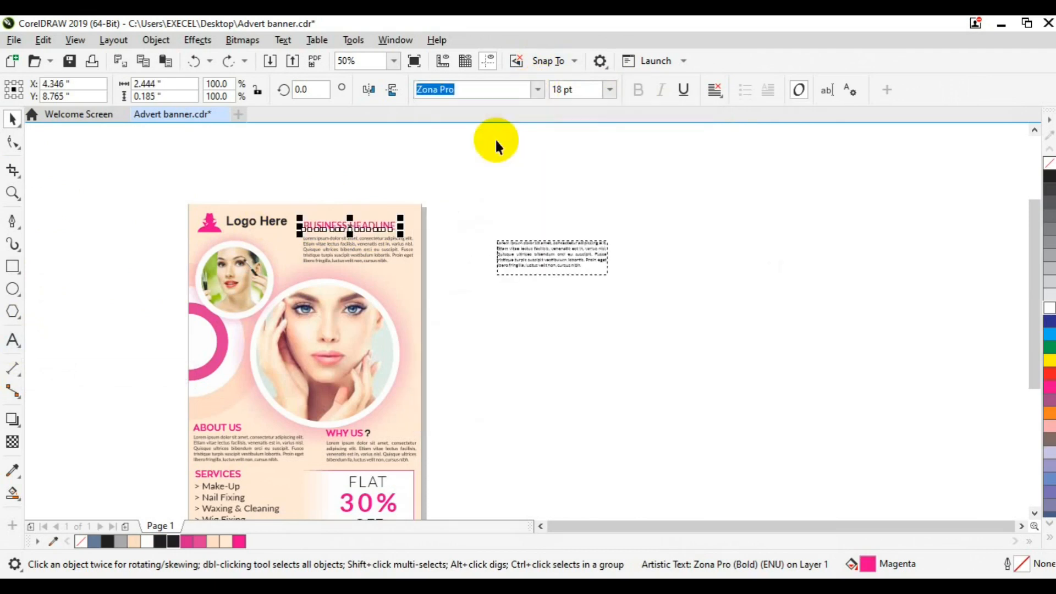
# Break the headline apart, unbold the word HEADLINE, and regroup the words
pyautogui.hotkey('ctrl', 'k')
pyautogui.click(566, 174)
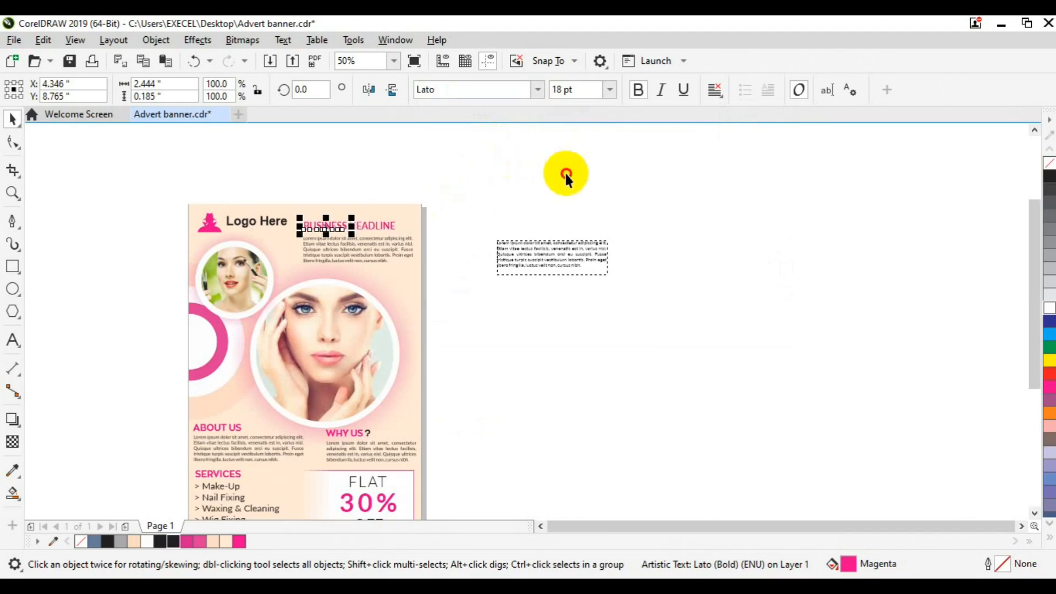
pyautogui.click(365, 229)
pyautogui.click(638, 89)
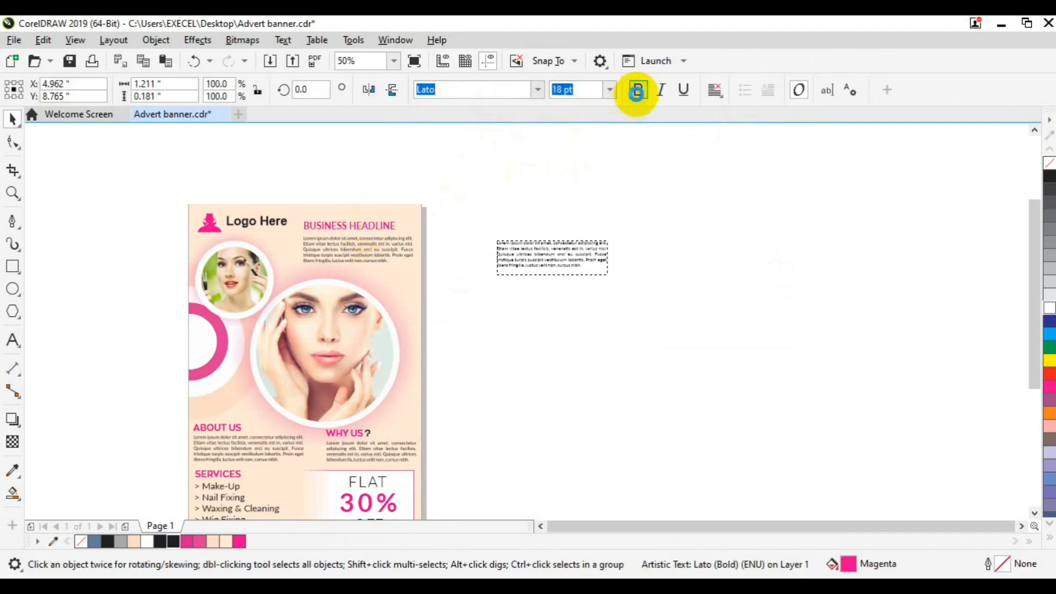
pyautogui.click(481, 209)
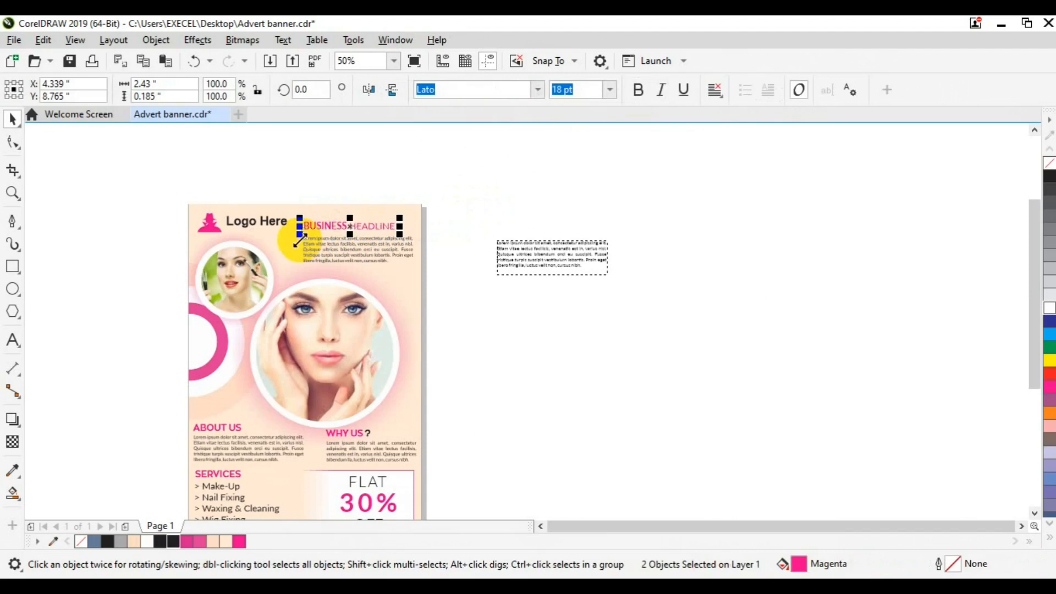
pyautogui.hotkey('ctrl', 'g')
# Left-align the headline with its paragraph, nudge them down, and bring them To Front of Page
pyautogui.keyDown('shift'); pyautogui.click(321, 245); pyautogui.keyUp('shift')
pyautogui.press('l')
pyautogui.press('Down')
pyautogui.press('Down')
pyautogui.press('Down')
pyautogui.press('Down')
pyautogui.press('Down')
pyautogui.press('Down')
pyautogui.press('Down')
pyautogui.press('Down')
pyautogui.press('Down')
pyautogui.press('Down')
pyautogui.press('Down')
pyautogui.press('Down')
pyautogui.rightClick(355, 246)
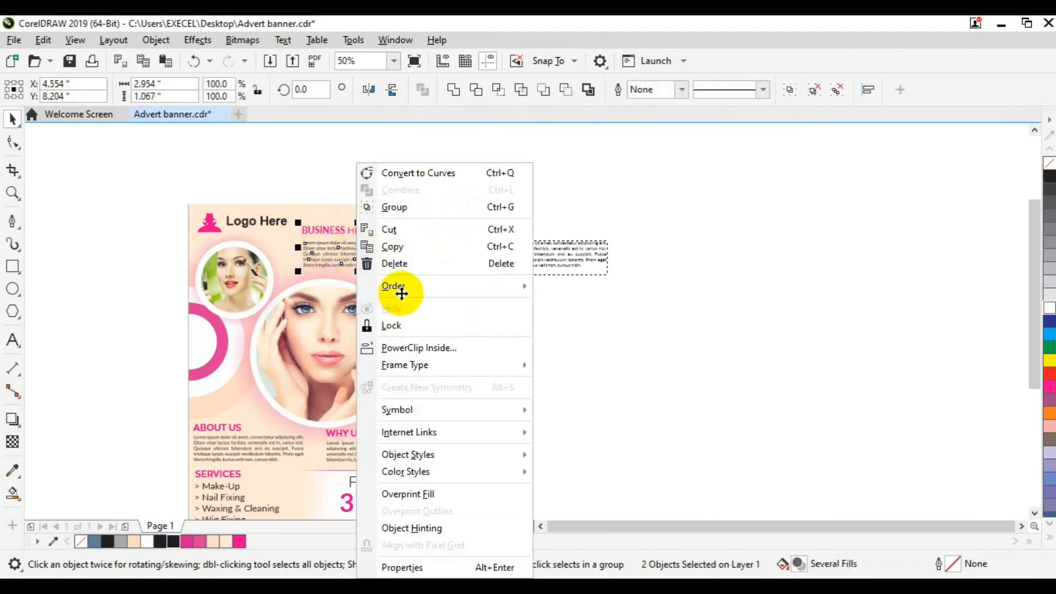
pyautogui.moveTo(401, 294)
pyautogui.click(579, 288)
pyautogui.press('Down')
pyautogui.press('Down')
pyautogui.press('Down')
pyautogui.press('Down')
pyautogui.press('Down')
pyautogui.press('Down')
pyautogui.press('Down')
pyautogui.press('Down')
pyautogui.press('Down')
pyautogui.press('Down')
pyautogui.press('Down')
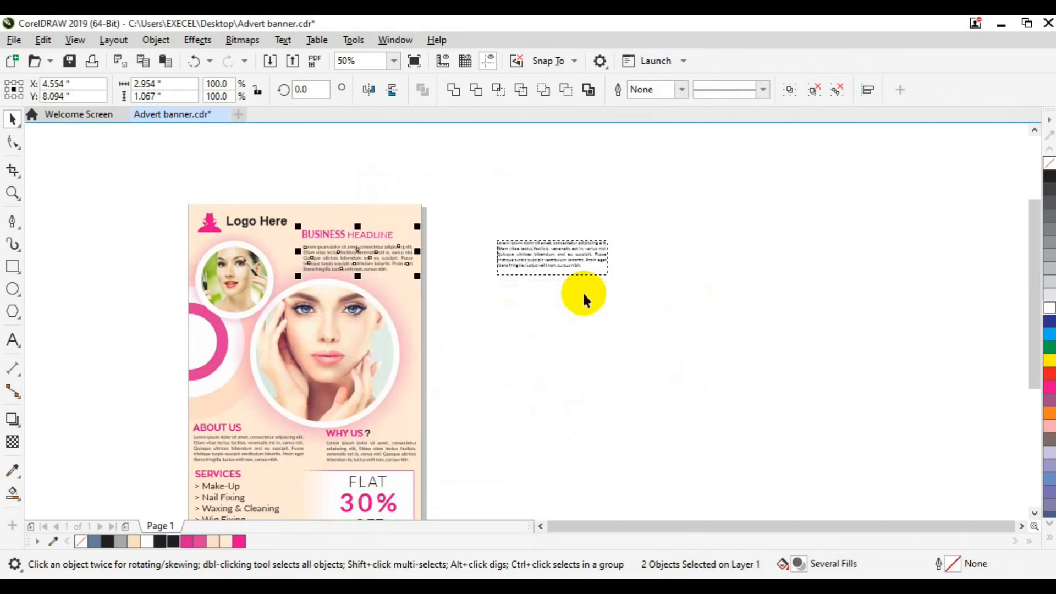
# Group the headline paragraph with the About Us/Why Us text and centre it on the flyer
pyautogui.click(385, 449)
pyautogui.keyDown('shift'); pyautogui.click(376, 267); pyautogui.keyUp('shift')
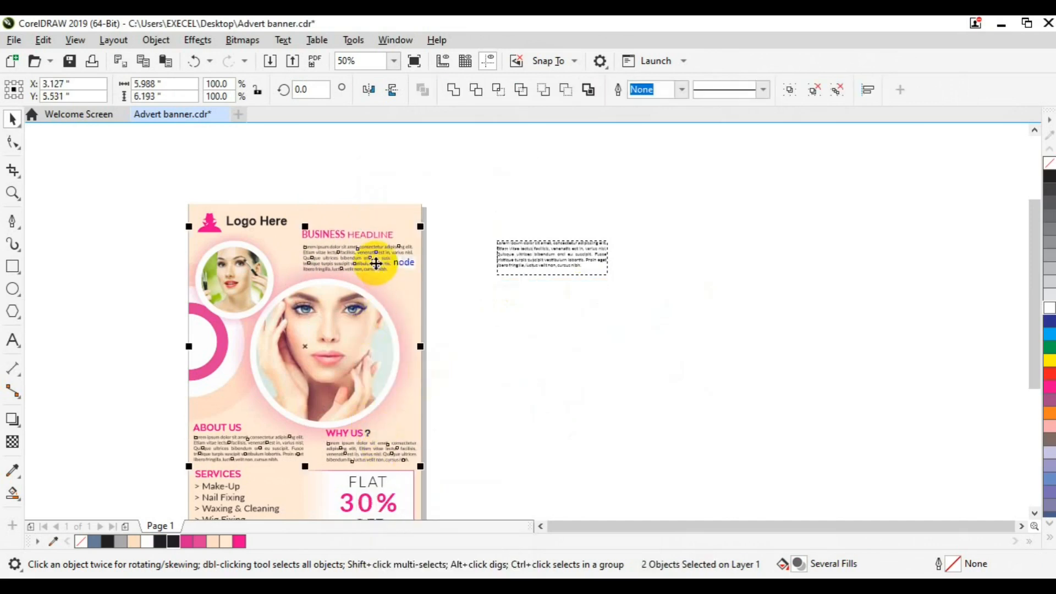
pyautogui.hotkey('ctrl', 'g')
pyautogui.keyDown('shift'); pyautogui.click(373, 217); pyautogui.keyUp('shift')
pyautogui.press('c')
pyautogui.click(490, 316)
# Scale the Logo Here heading down to about half size
pyautogui.click(246, 219)
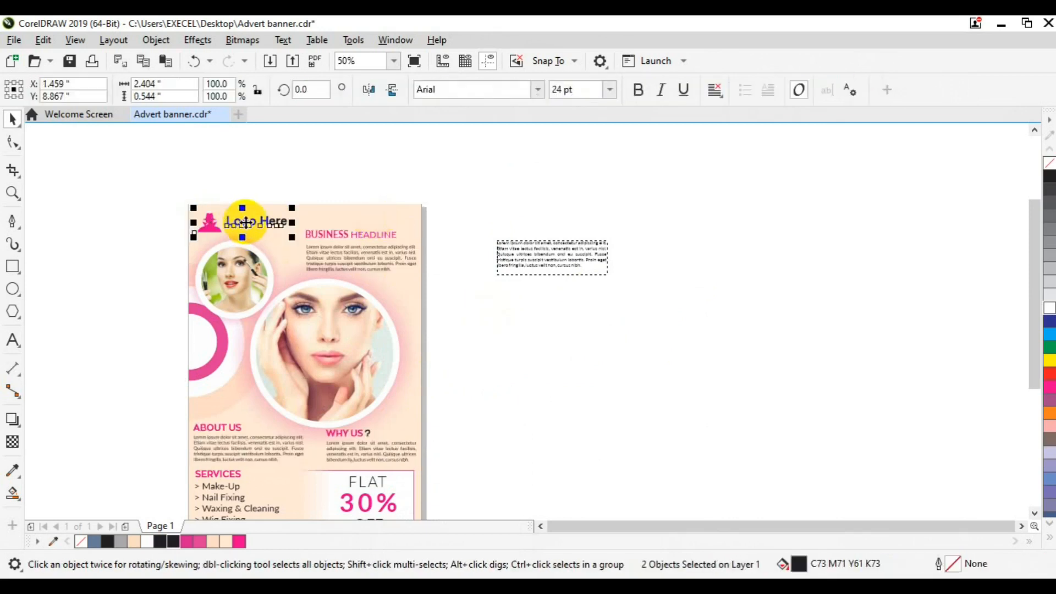
pyautogui.moveTo(291, 235); pyautogui.dragTo(286, 235)
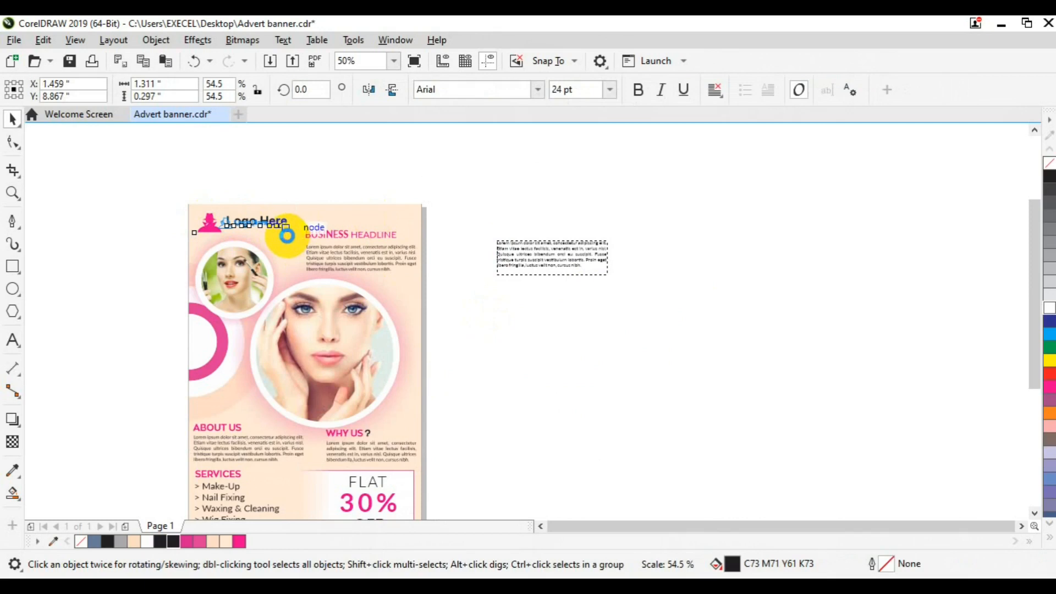
pyautogui.moveTo(288, 242); pyautogui.dragTo(287, 241)
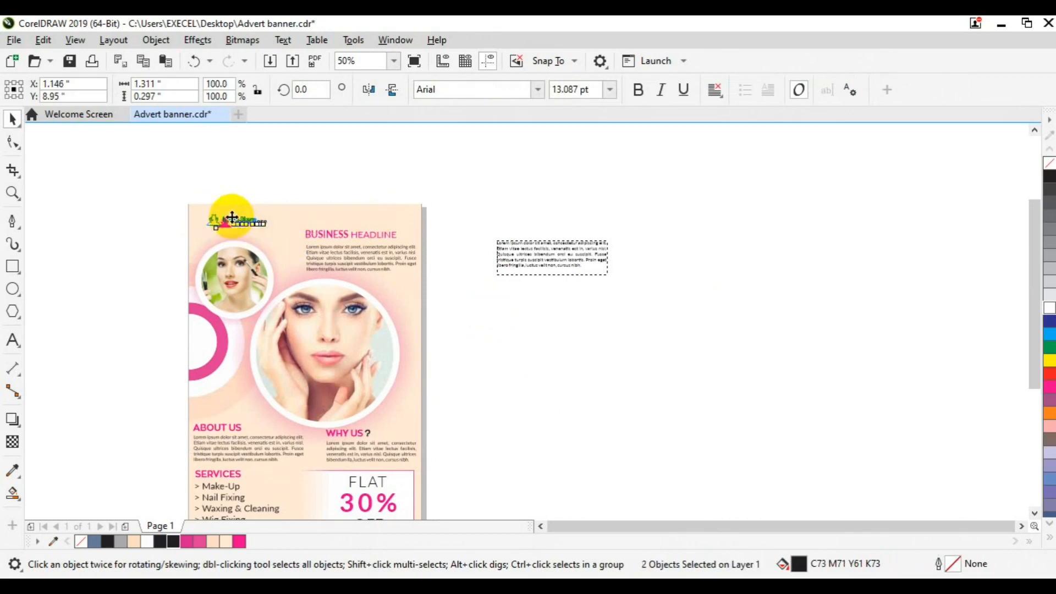
# Delete the stray text box beside the page
pyautogui.click(549, 253)
pyautogui.moveTo(549, 253); pyautogui.dragTo(661, 330)
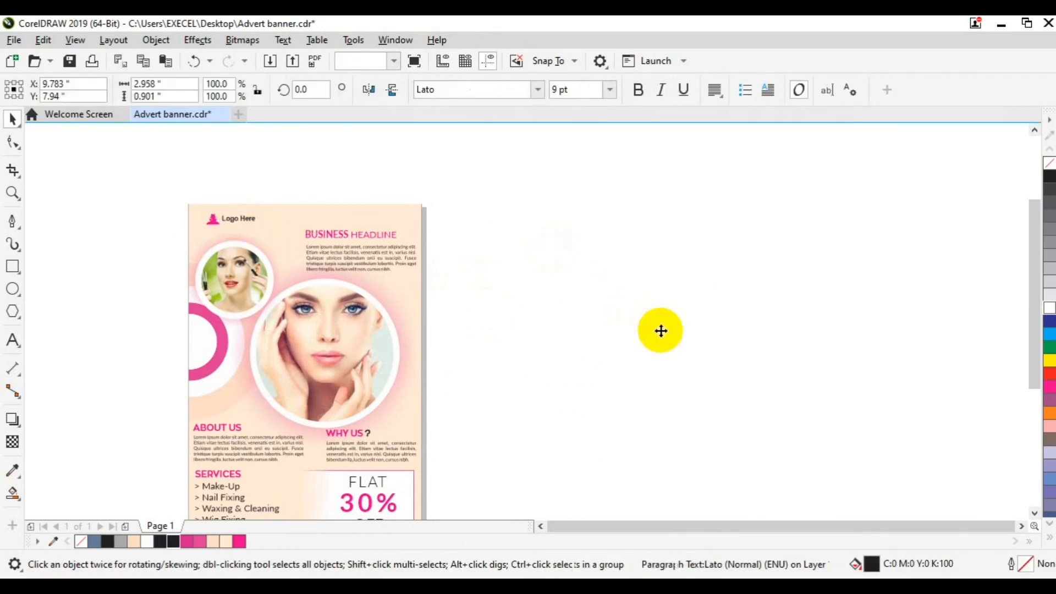
pyautogui.press('Delete')
pyautogui.scroll(1, 613, 464)
# Draw a small 3-sided triangle inside the pink arc and fill it peach
pyautogui.click(540, 526)
pyautogui.click(539, 526)
pyautogui.click(540, 526)
pyautogui.click(539, 525)
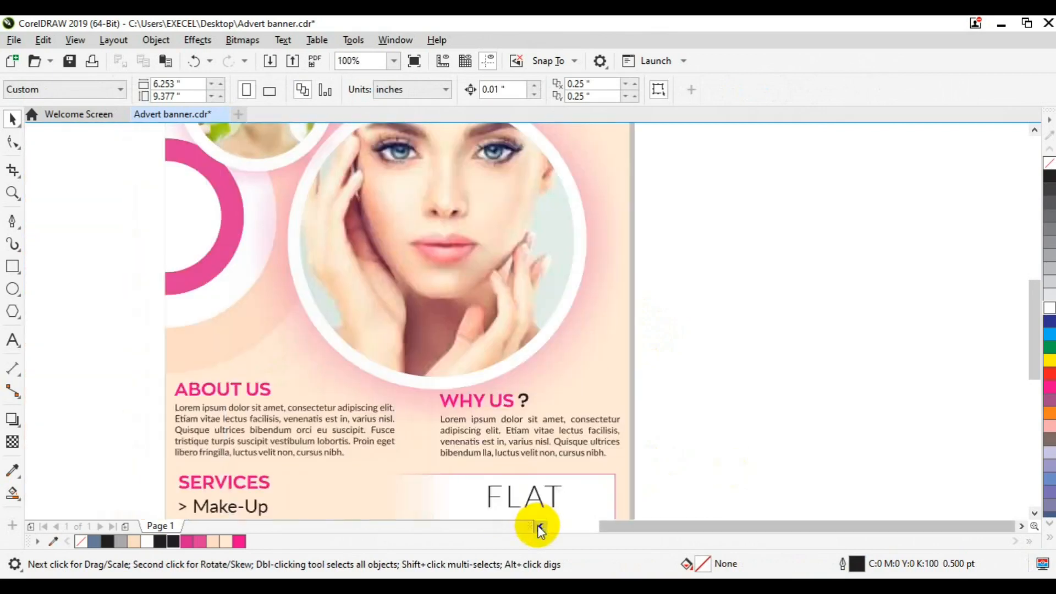
pyautogui.click(540, 526)
pyautogui.click(540, 526)
pyautogui.press('y')
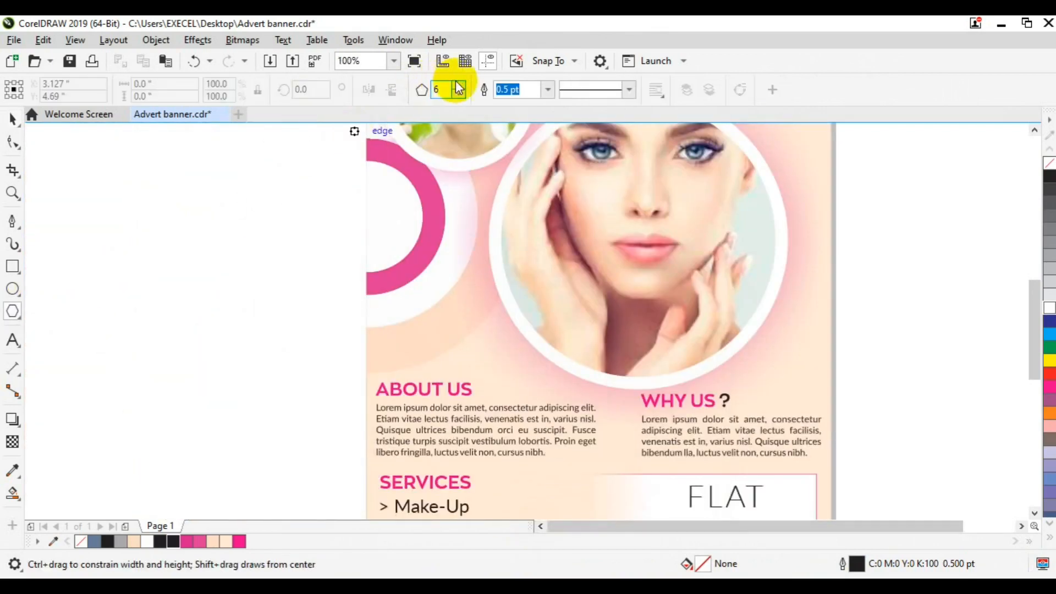
pyautogui.click(459, 95)
pyautogui.moveTo(390, 200); pyautogui.dragTo(407, 216)
pyautogui.click(226, 542)
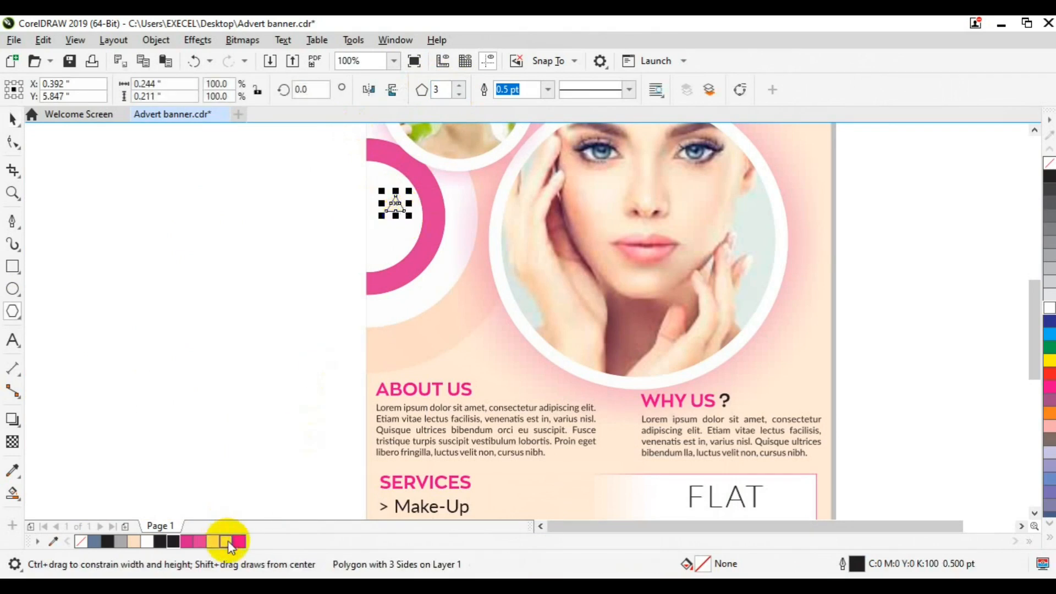
# Remove the triangle's outline and rotate it 90° to point left
pyautogui.press('space')
pyautogui.keyDown('shift'); pyautogui.click(376, 259); pyautogui.keyUp('shift')
pyautogui.click(306, 231)
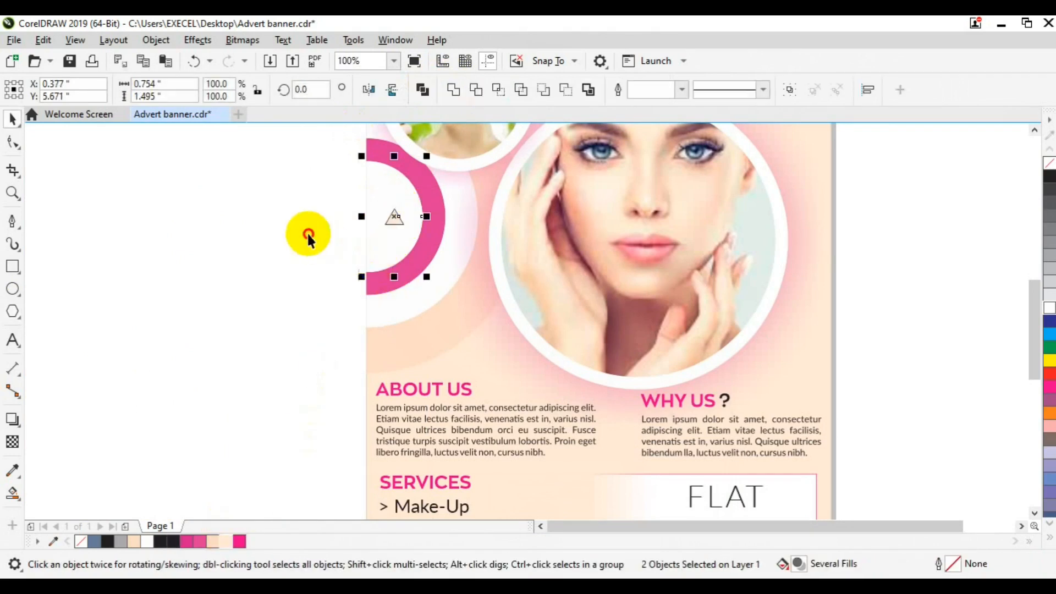
pyautogui.click(394, 220)
pyautogui.rightClick(1049, 162)
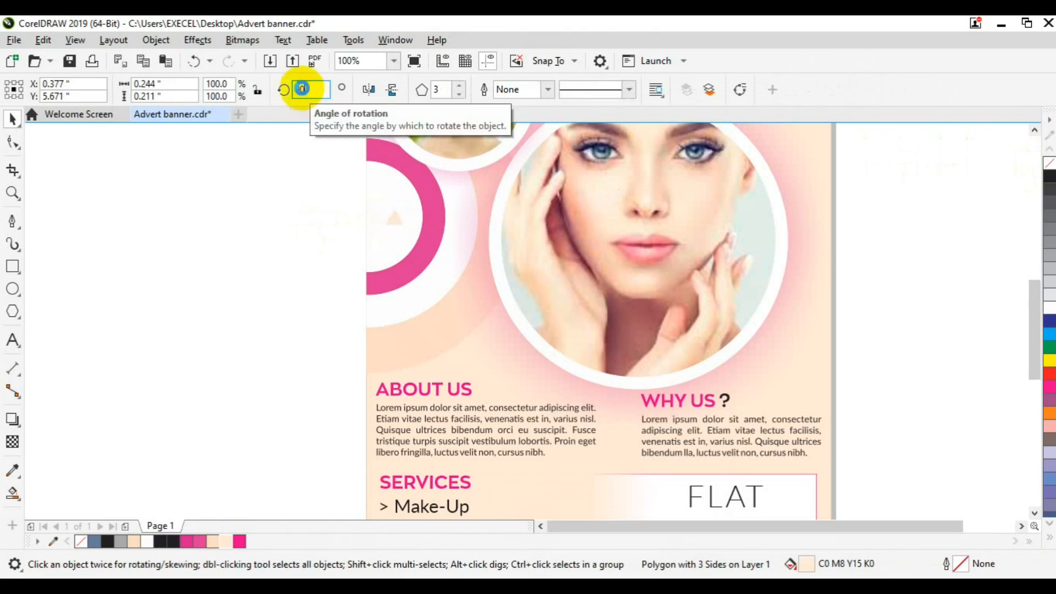
pyautogui.write('90')
pyautogui.press('Return')
# Zoom out and review the triangle's placement in the full banner layout
pyautogui.click(278, 278)
pyautogui.click(392, 214)
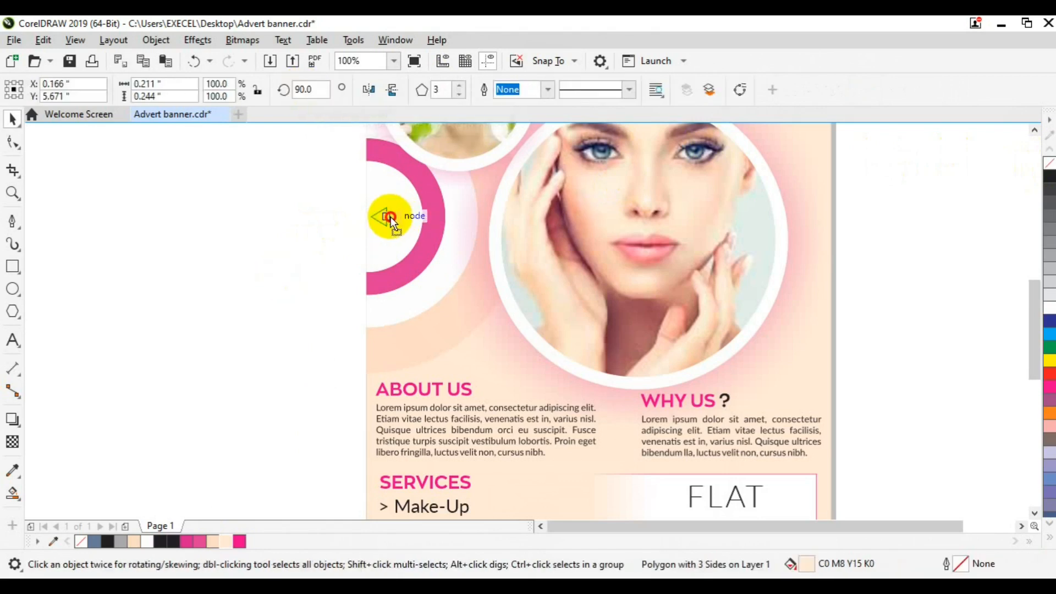
pyautogui.click(276, 228)
pyautogui.scroll(-2, 276, 229)
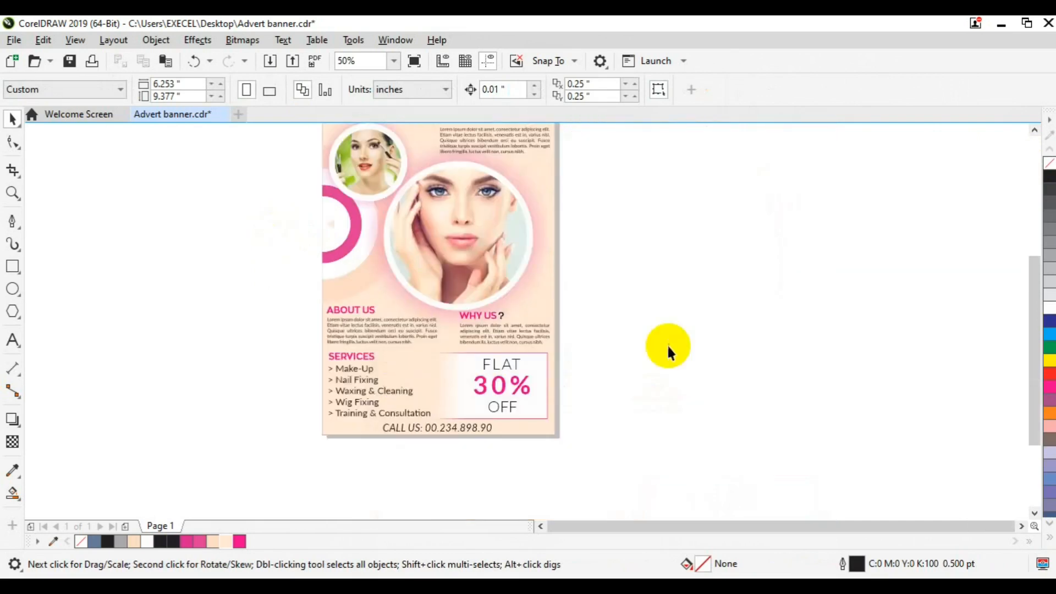
pyautogui.click(1033, 131)
pyautogui.click(541, 526)
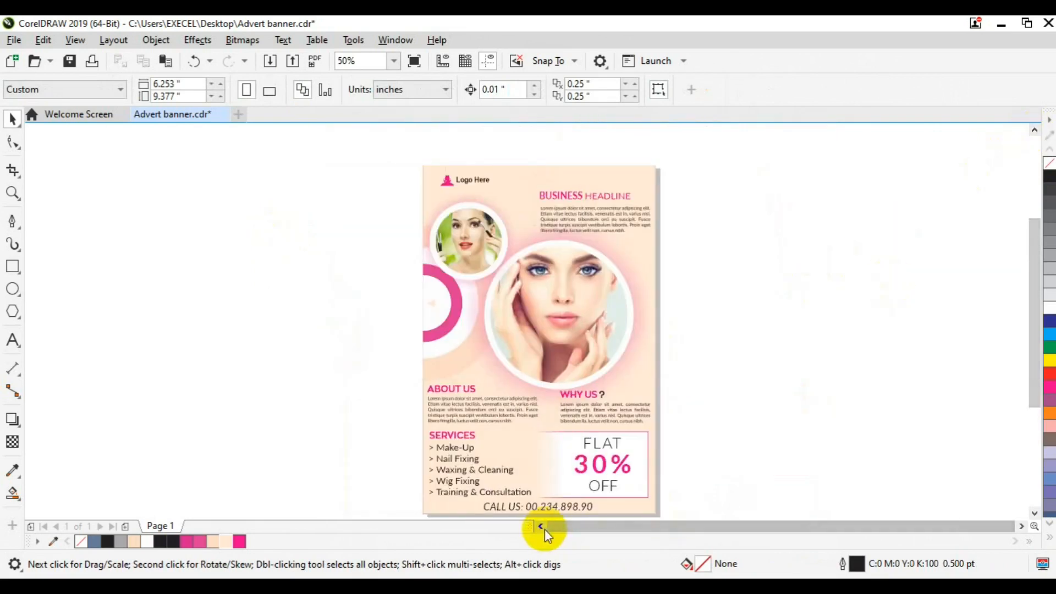
pyautogui.click(617, 424)
pyautogui.click(817, 393)
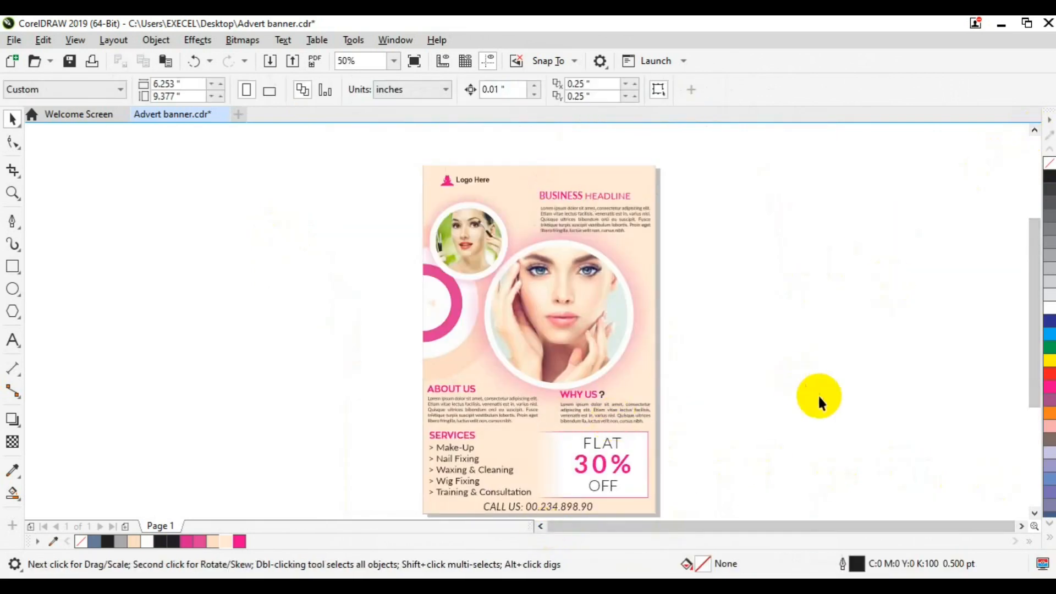